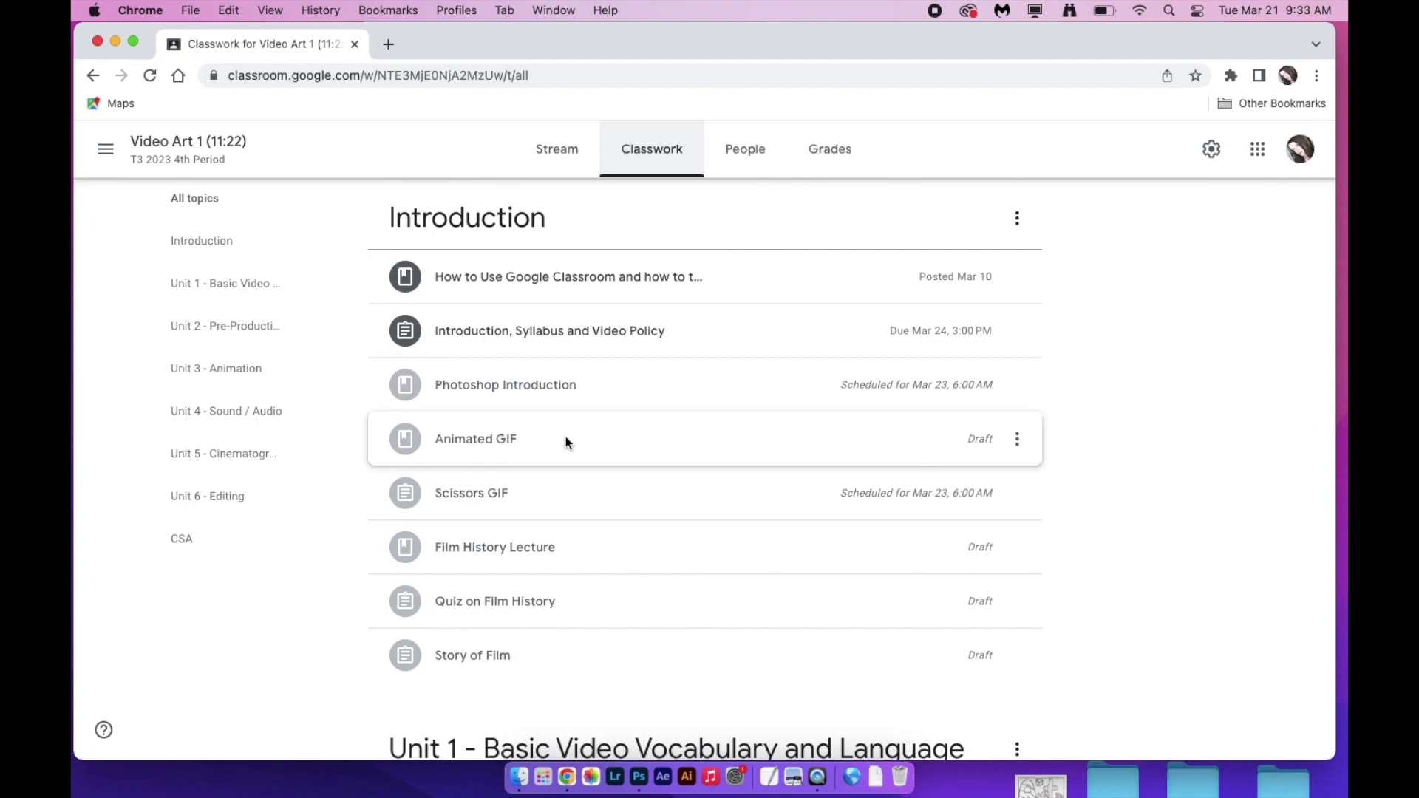
# Expand the Scissors GIF assignment and open Scissors.jpg in its own Google Drive tab
pyautogui.click(552, 507)
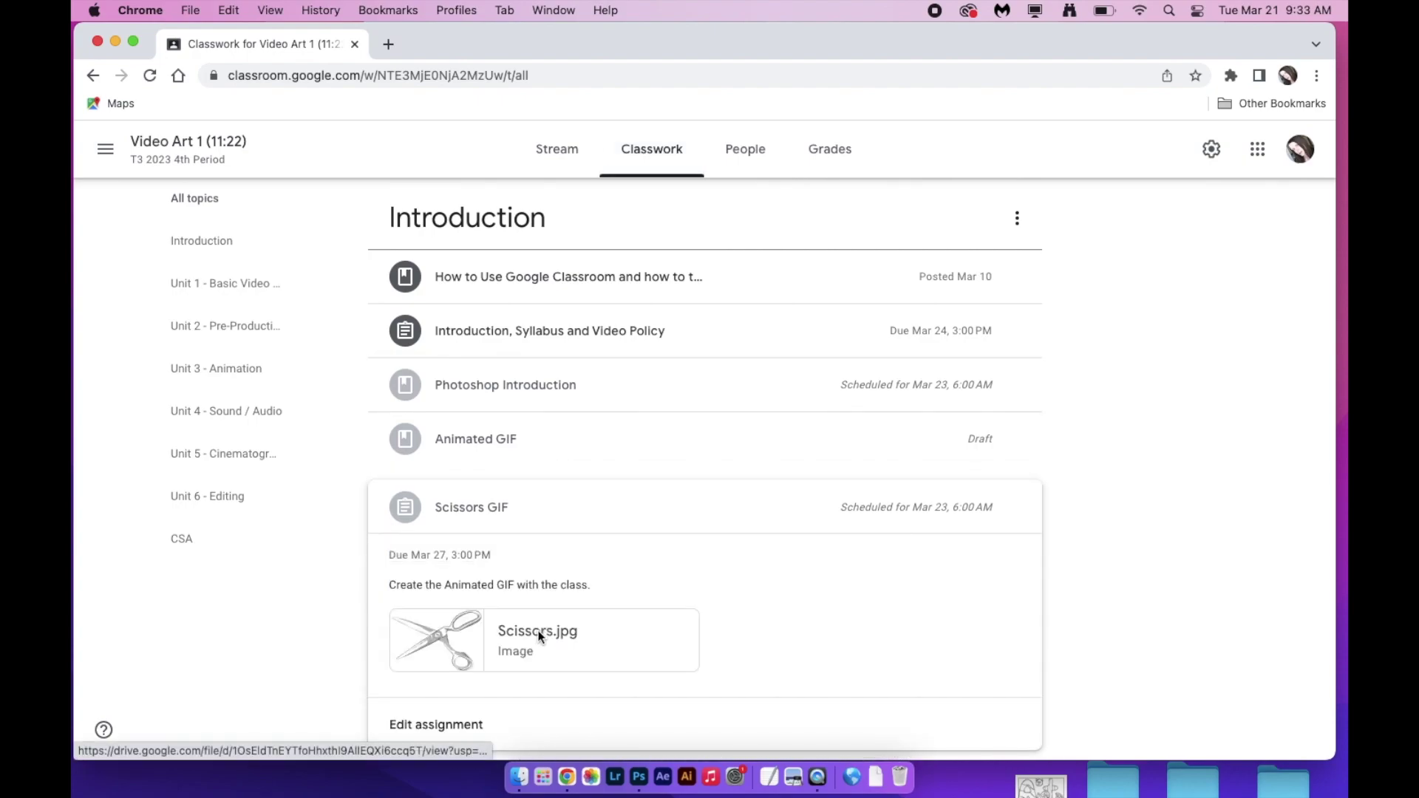
pyautogui.scroll(-3, 538, 631)
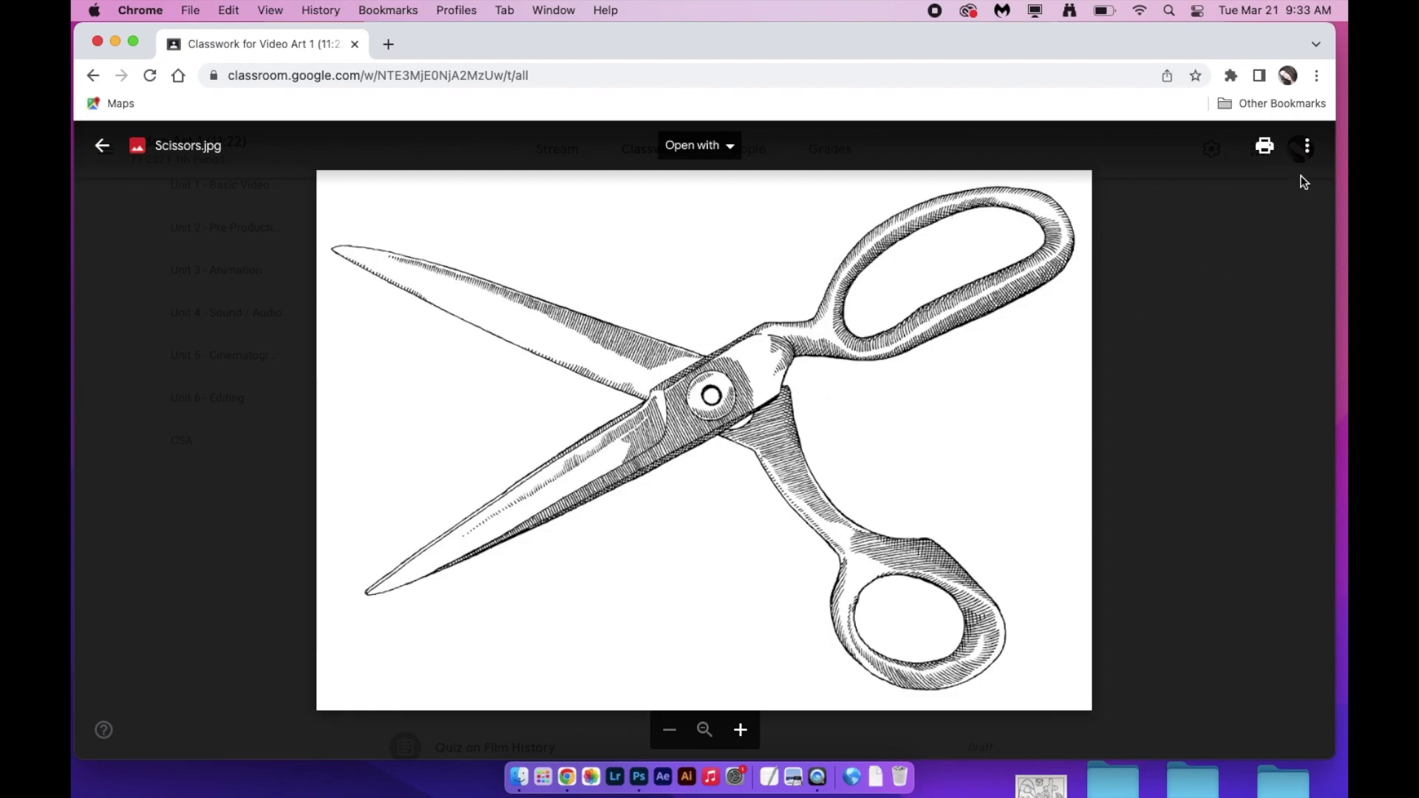
pyautogui.click(1307, 148)
pyautogui.click(1280, 235)
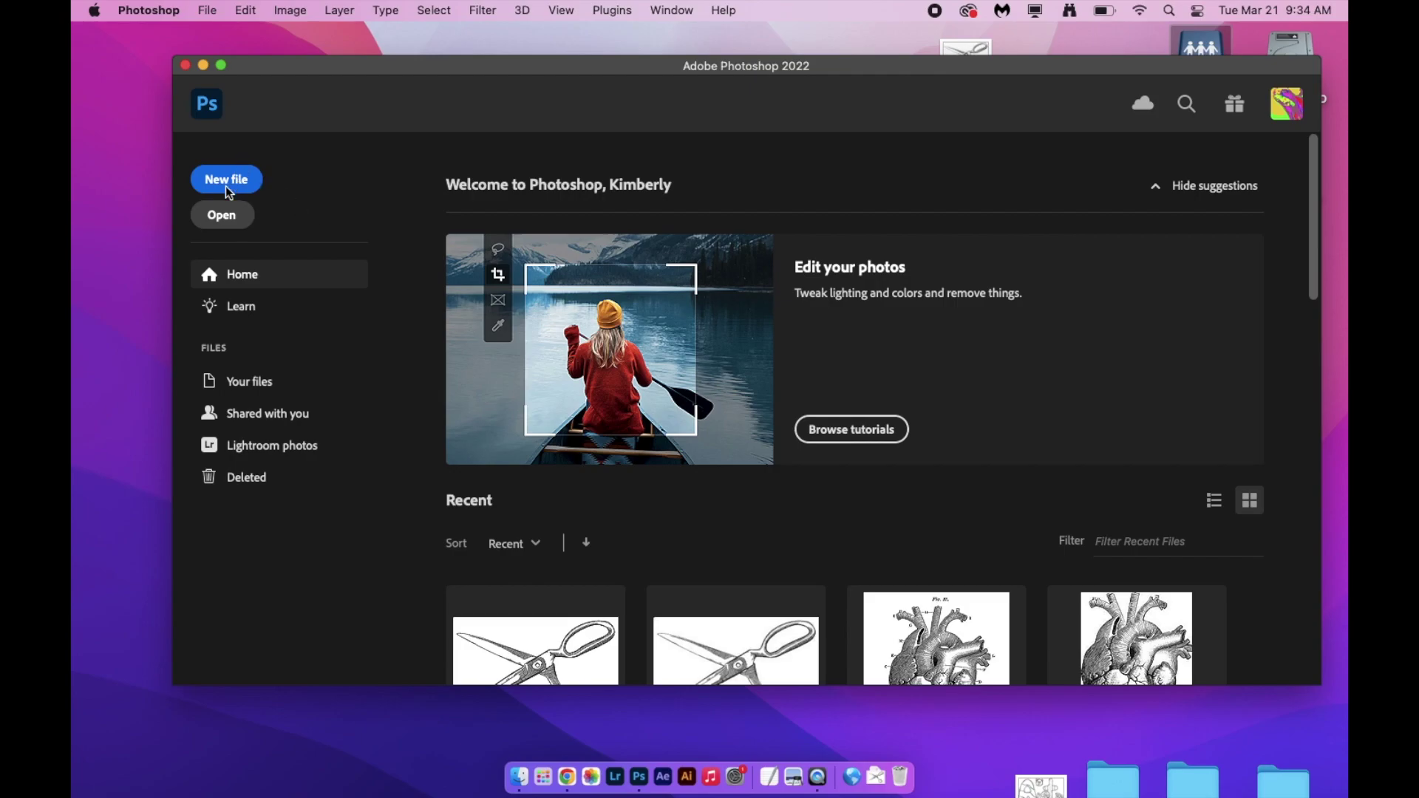
# Open Scissors.jpg from the Downloads folder as a 4950 × 3451 px grayscale document
pyautogui.click(226, 217)
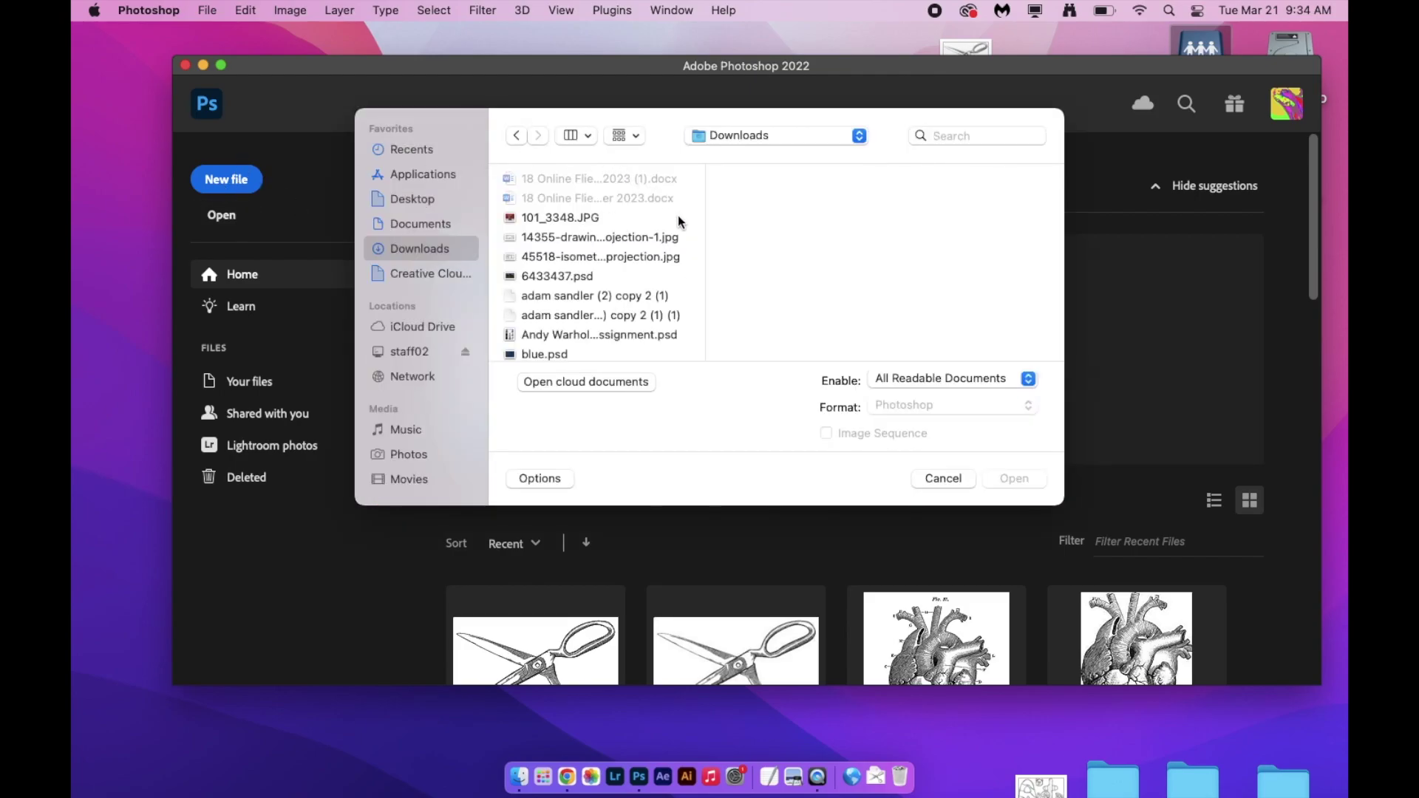
pyautogui.click(413, 200)
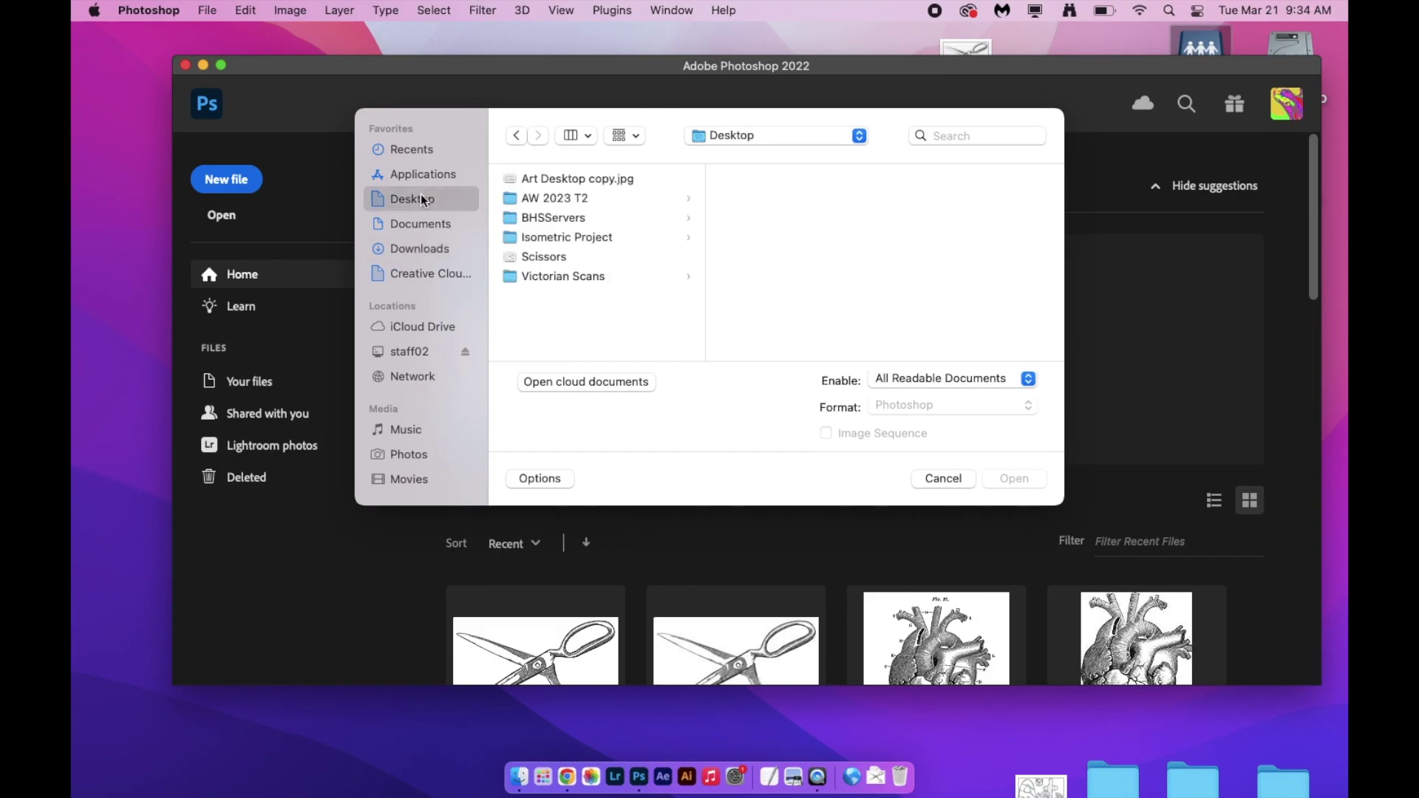
pyautogui.click(563, 260)
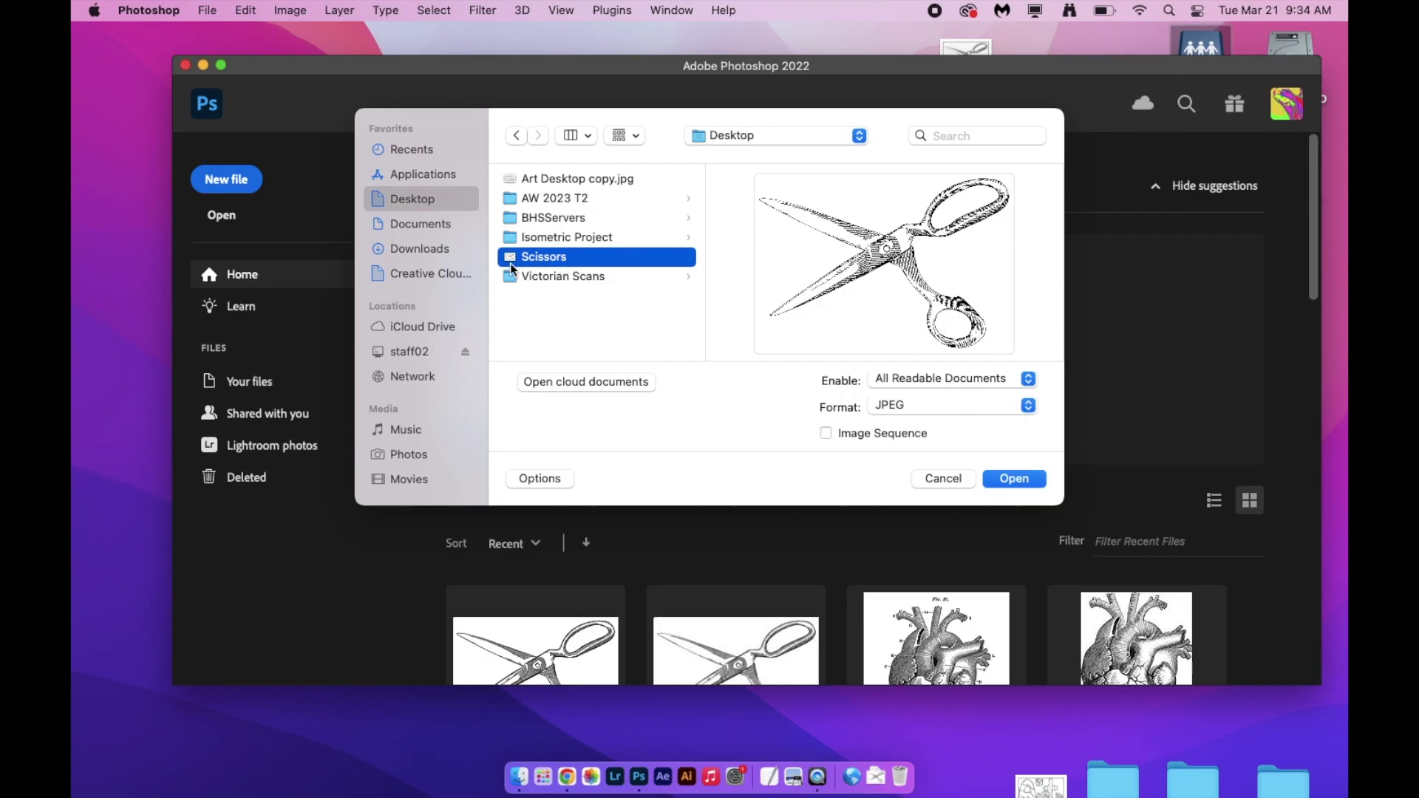
pyautogui.click(439, 251)
pyautogui.scroll(-2, 611, 246)
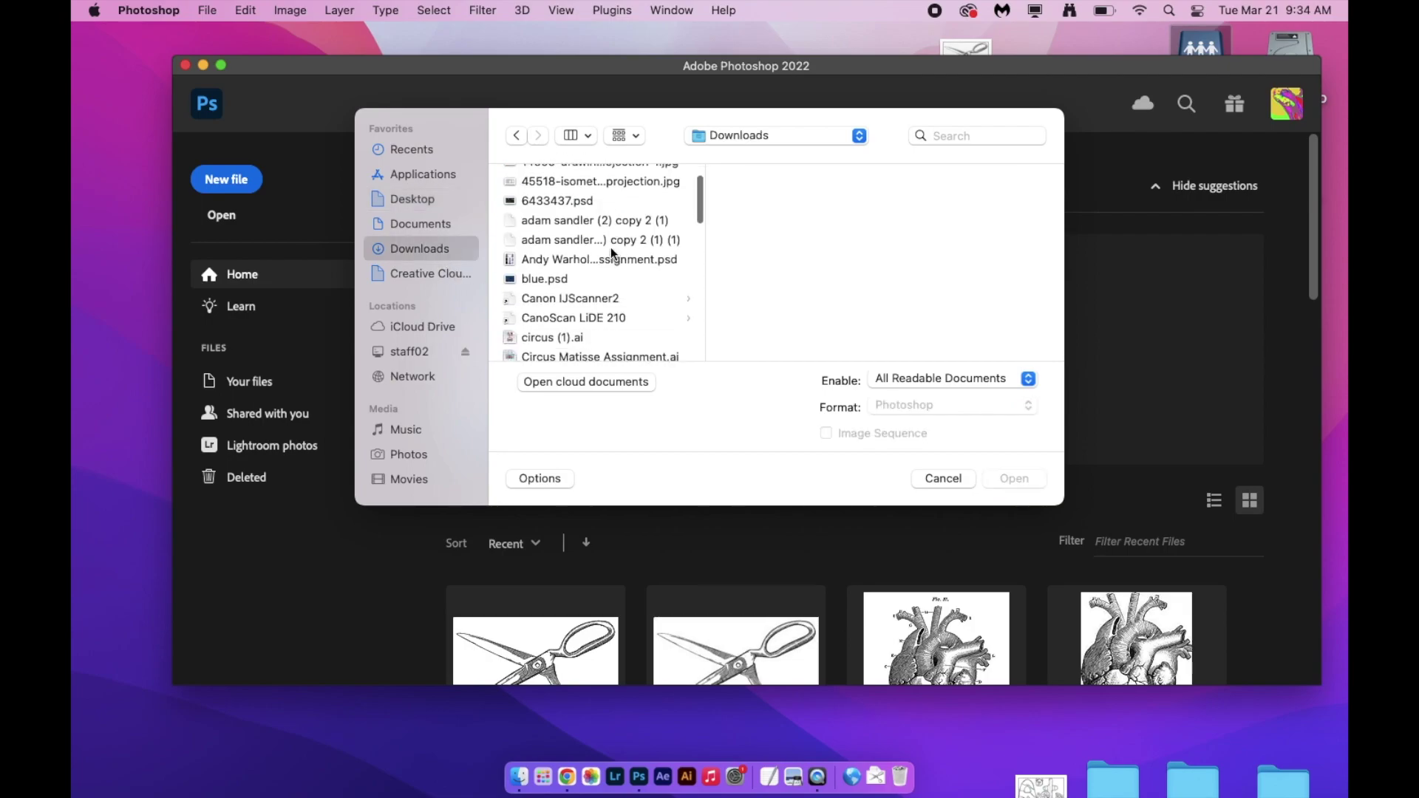
pyautogui.scroll(-10, 610, 247)
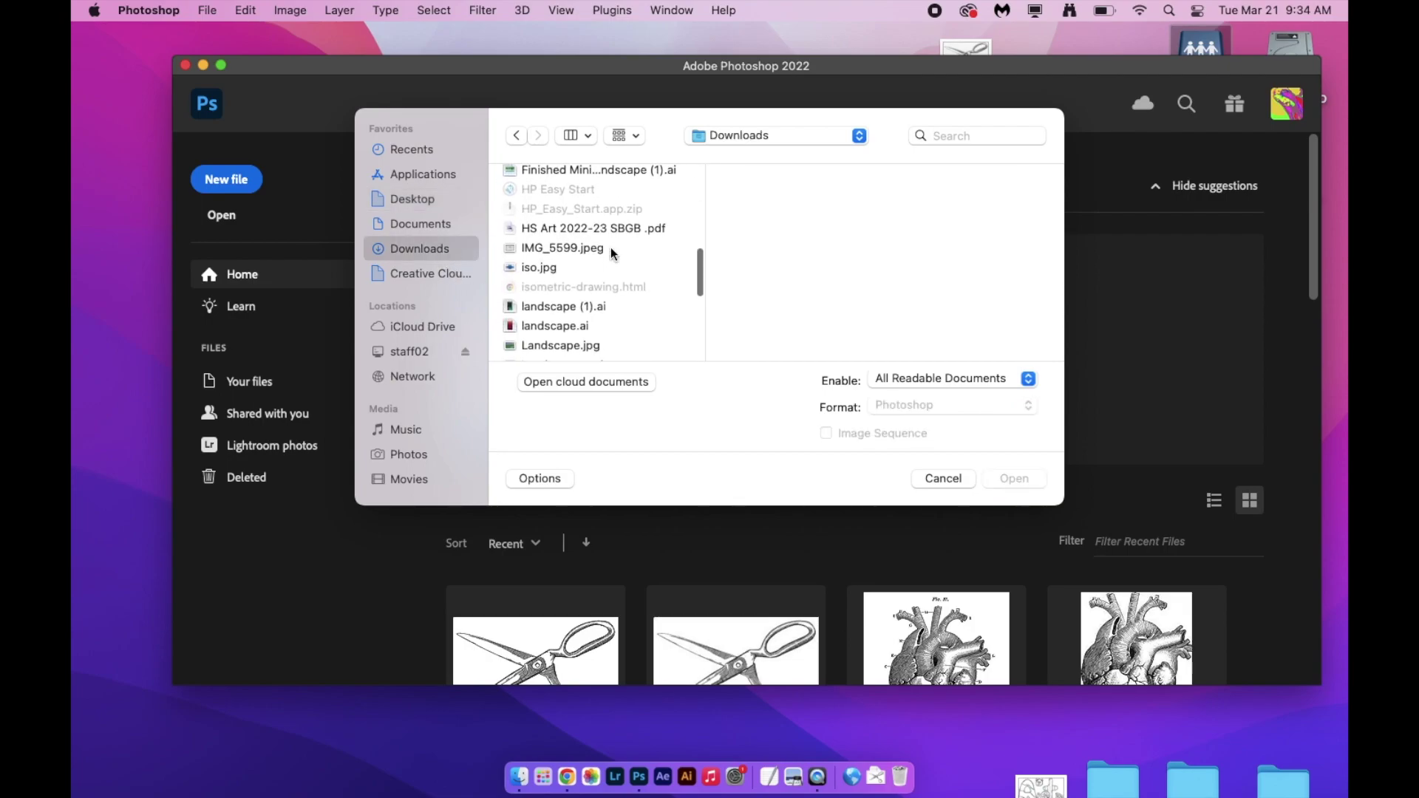
pyautogui.scroll(-5, 610, 247)
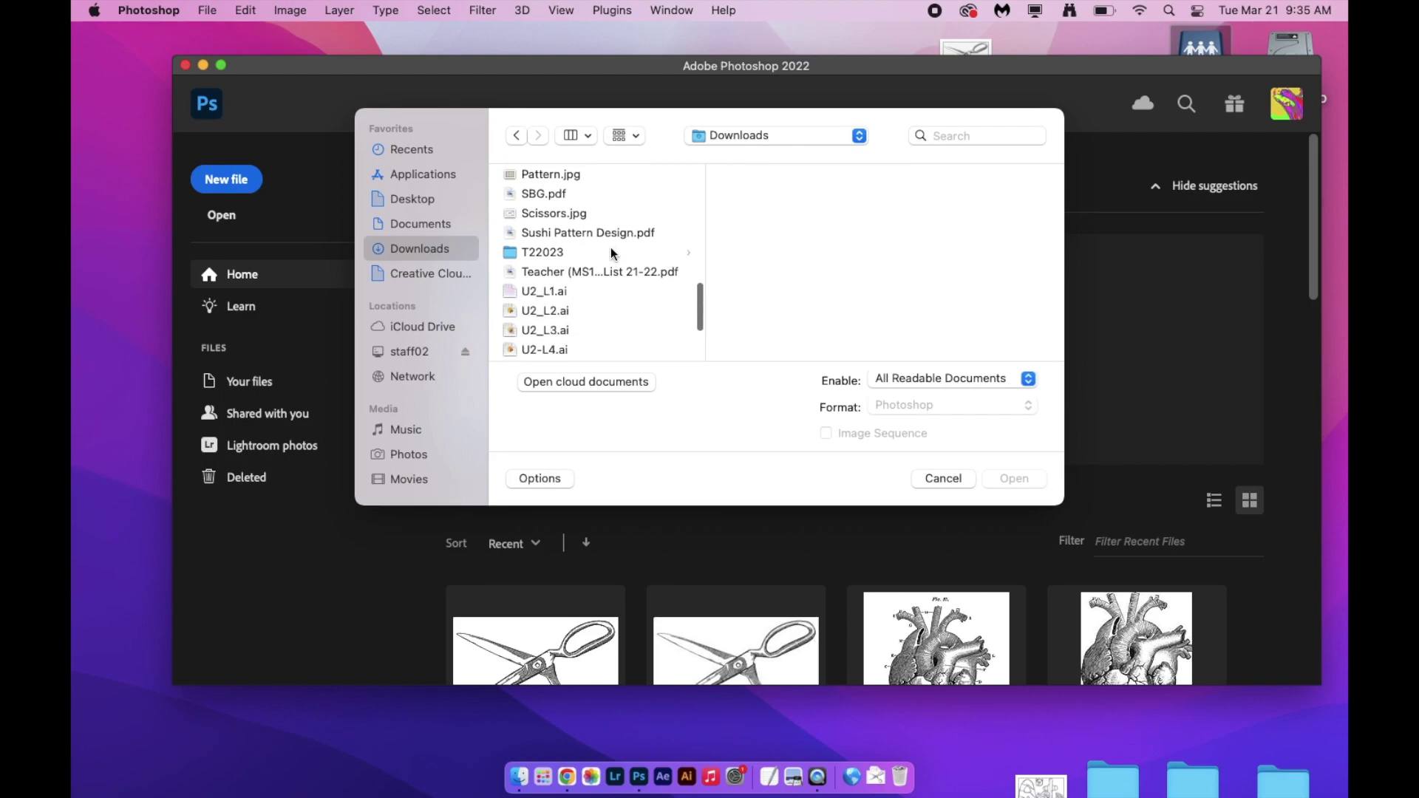
pyautogui.click(580, 215)
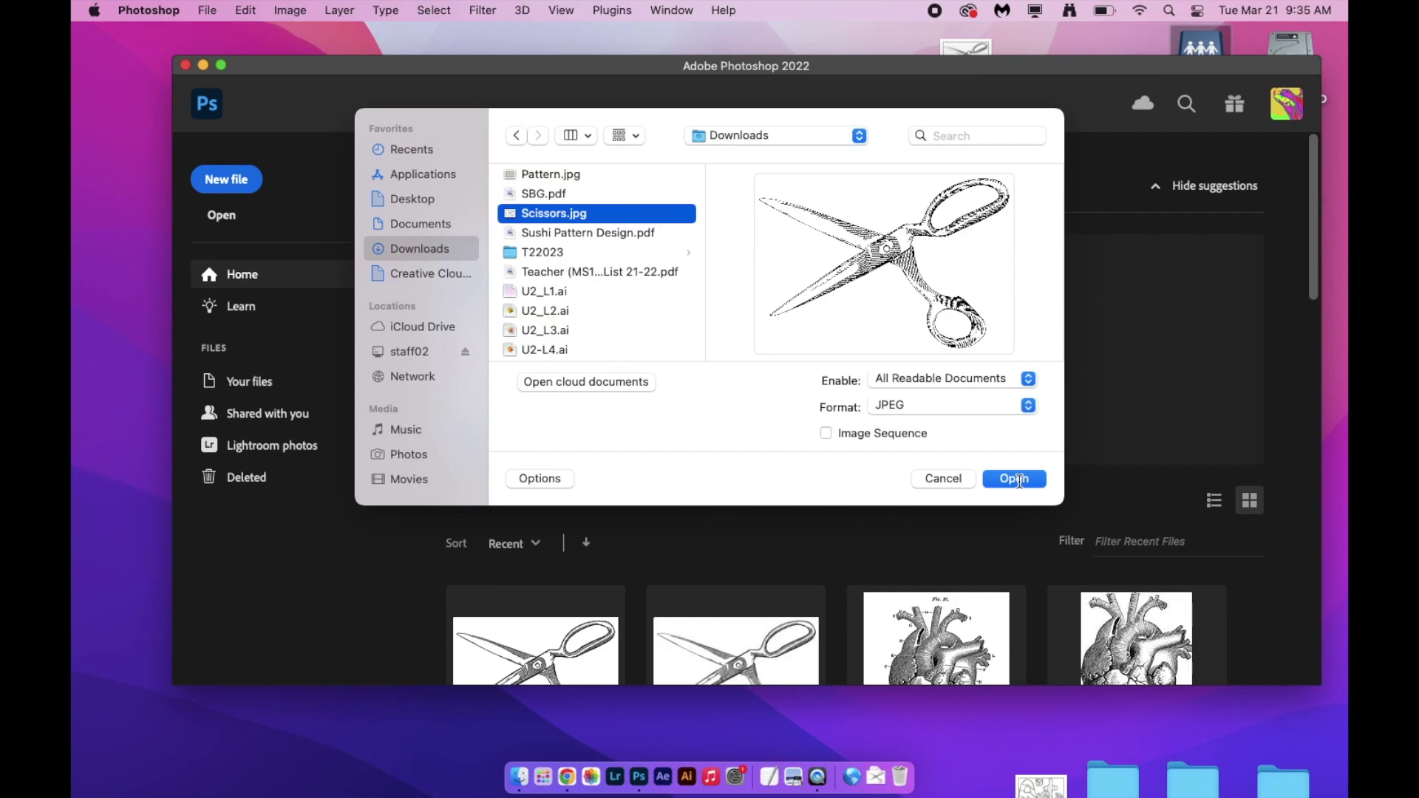
pyautogui.click(1019, 480)
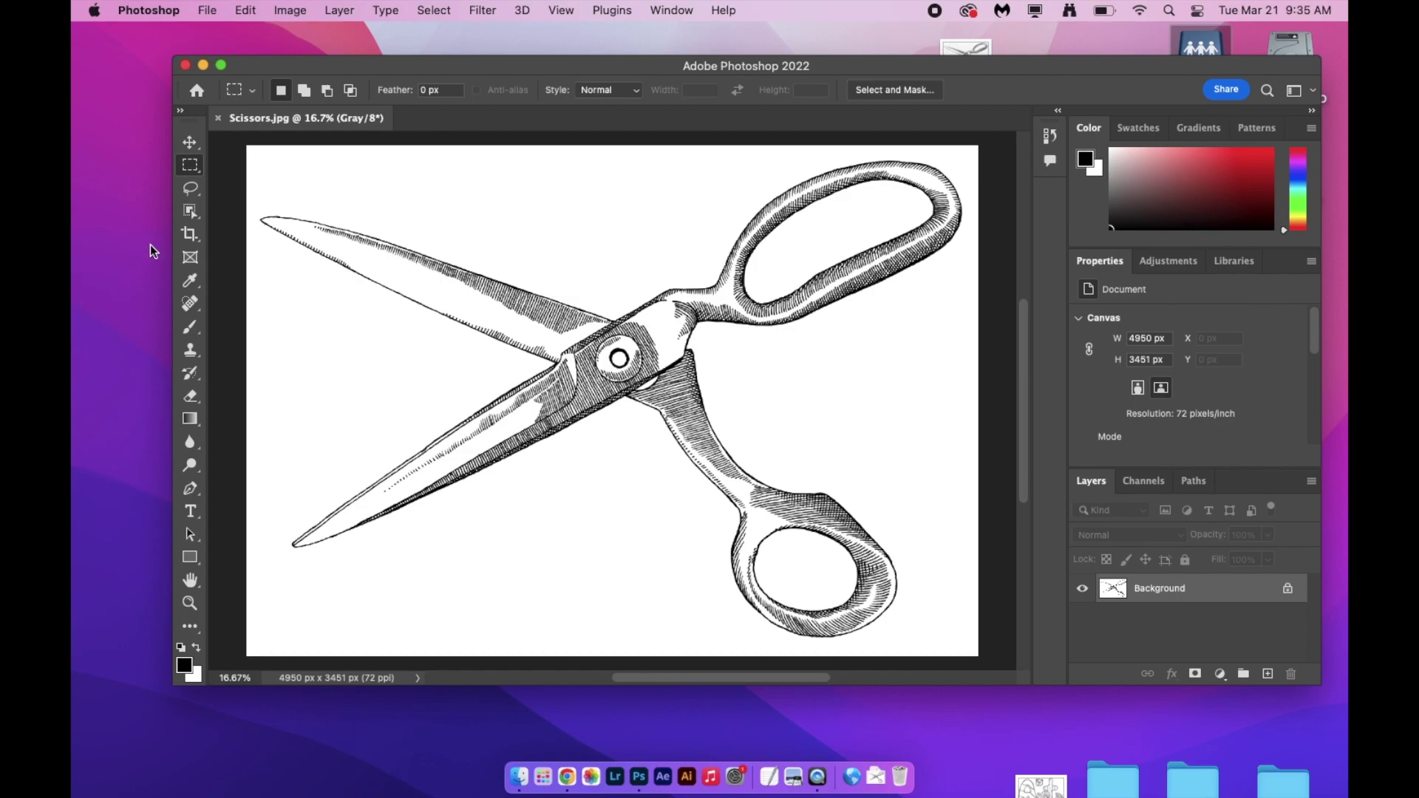
# Lasso-select the scissors half from the lower-left blade tip to the upper-right handle
pyautogui.click(191, 190)
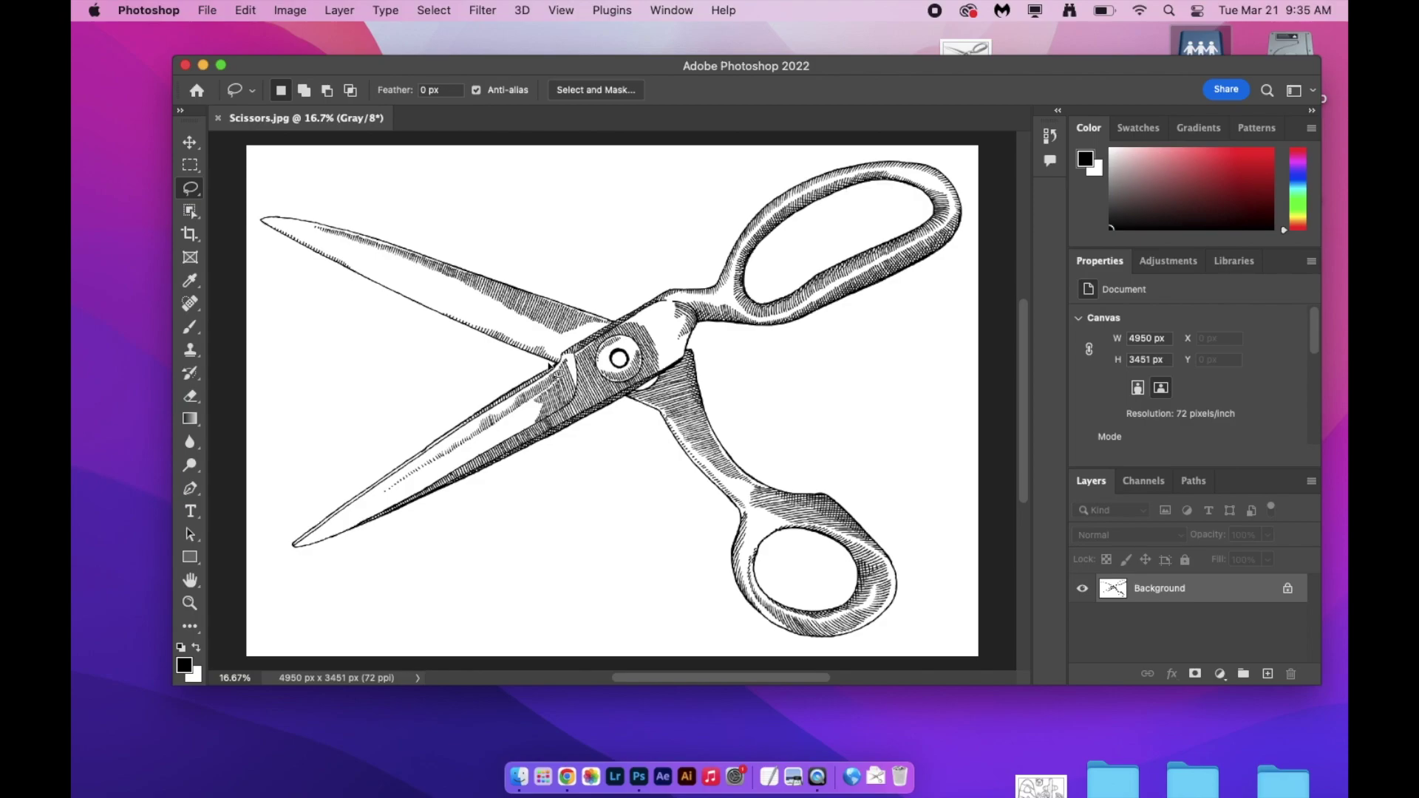
pyautogui.moveTo(553, 364)
pyautogui.mouseDown()
pyautogui.moveTo(393, 451)
pyautogui.moveTo(289, 535)
pyautogui.moveTo(291, 552)
pyautogui.moveTo(348, 549)
pyautogui.moveTo(488, 481)
pyautogui.moveTo(691, 362)
pyautogui.moveTo(698, 334)
pyautogui.moveTo(771, 334)
pyautogui.moveTo(889, 291)
pyautogui.moveTo(975, 232)
pyautogui.moveTo(954, 162)
pyautogui.moveTo(976, 195)
pyautogui.moveTo(960, 168)
pyautogui.moveTo(905, 144)
pyautogui.moveTo(823, 159)
pyautogui.moveTo(744, 210)
pyautogui.moveTo(699, 286)
pyautogui.moveTo(548, 363)
pyautogui.mouseUp()
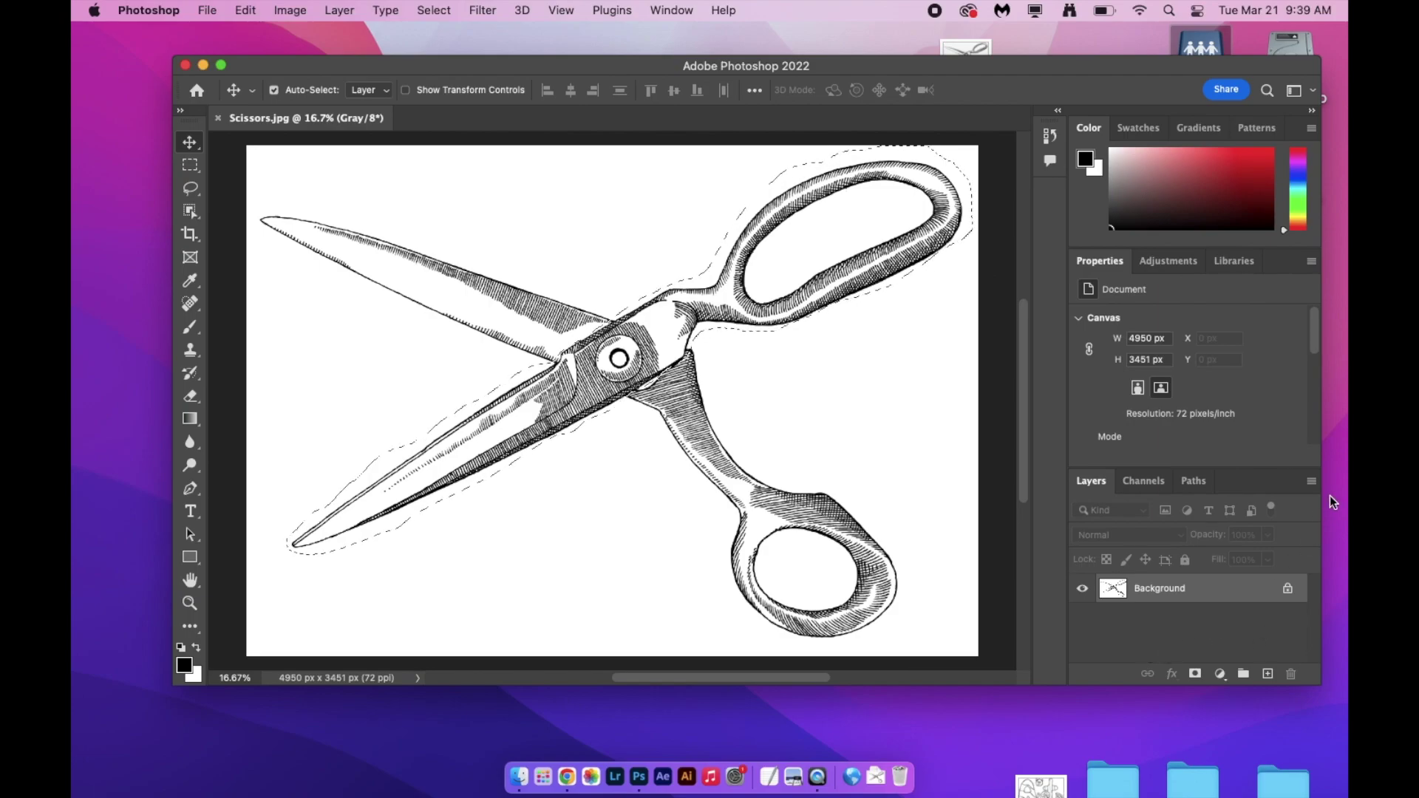
# Create a new layer named Layer 1 from the Layers panel menu
pyautogui.click(1311, 482)
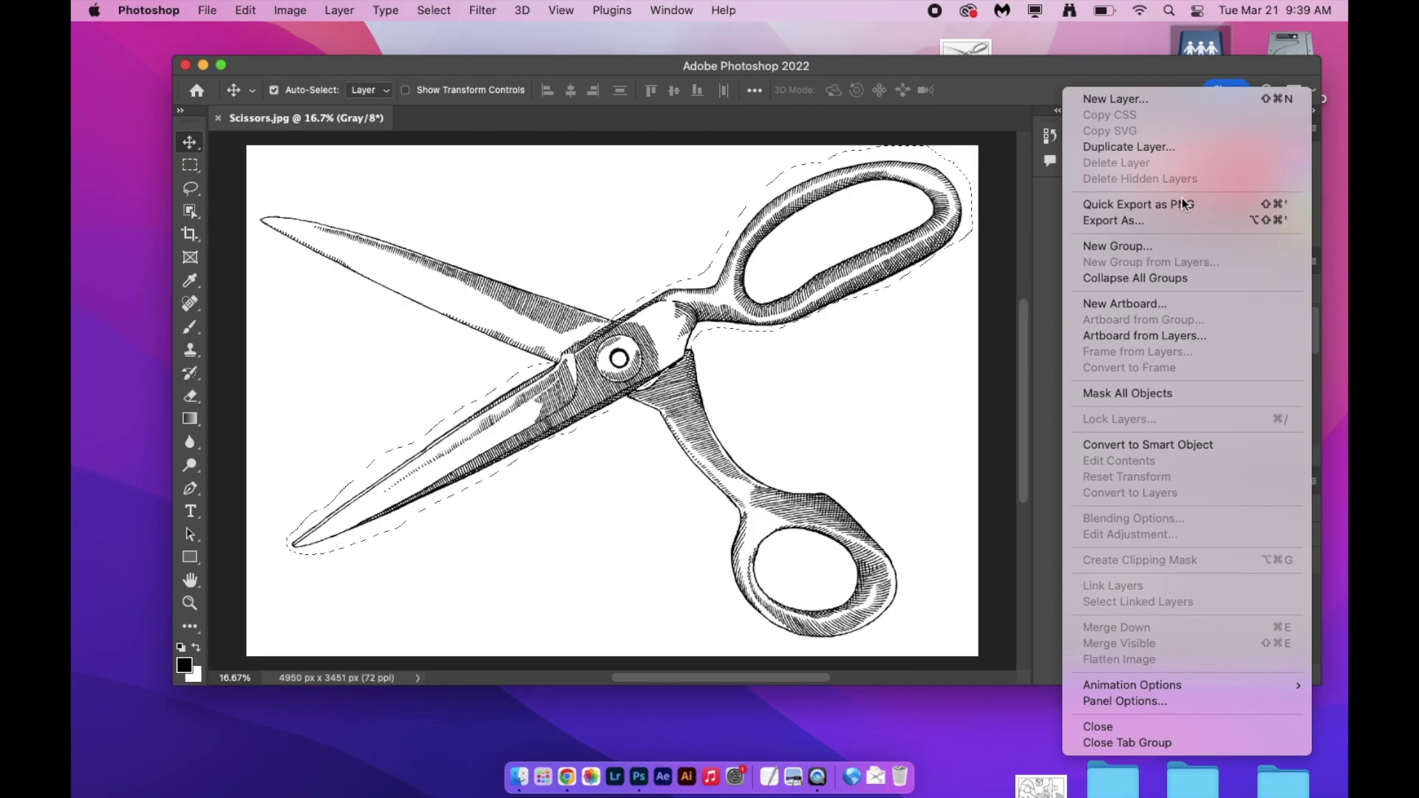
pyautogui.click(1160, 99)
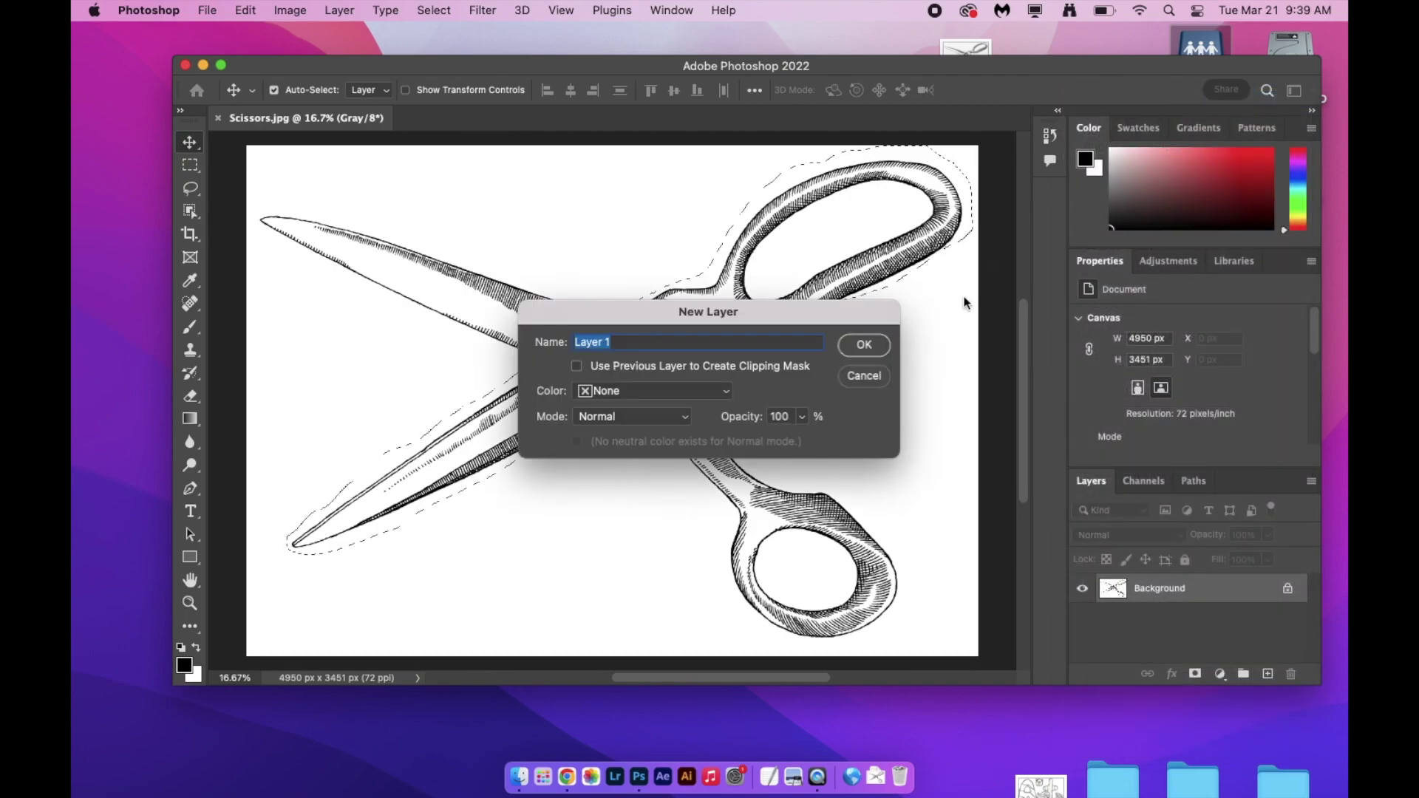
pyautogui.click(862, 345)
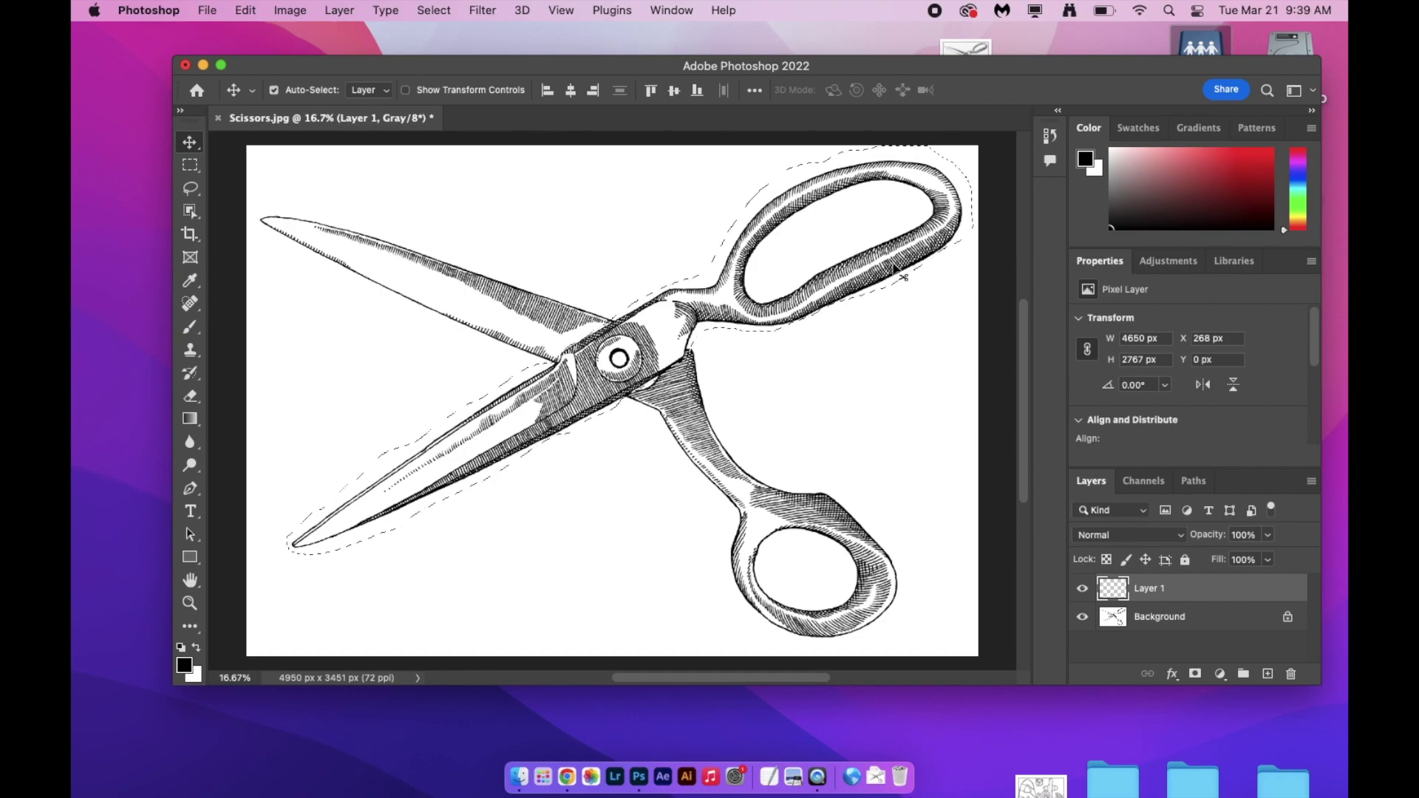
# Dismiss the empty-selection alert, deselect, and hide the Background layer
pyautogui.moveTo(894, 267); pyautogui.dragTo(891, 289)
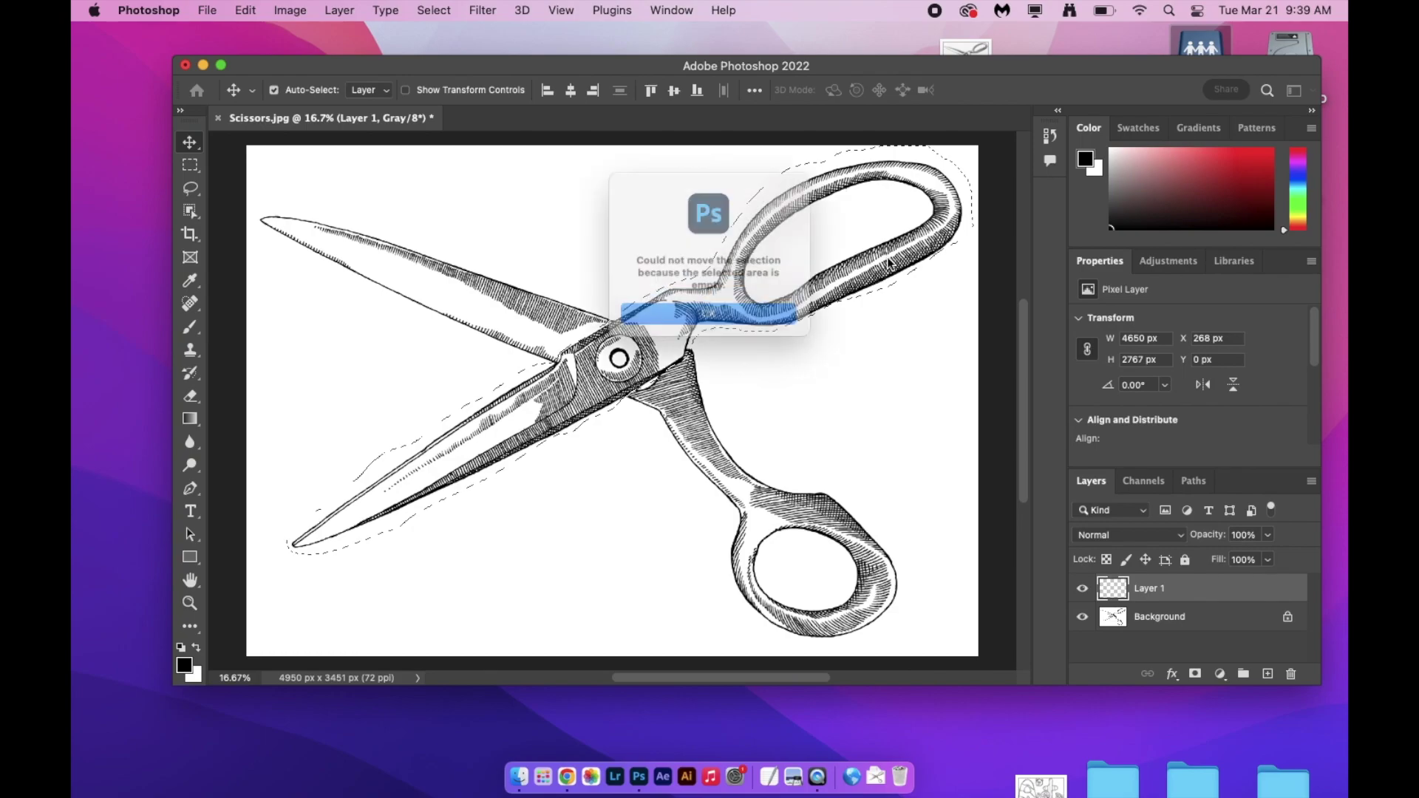
pyautogui.click(711, 319)
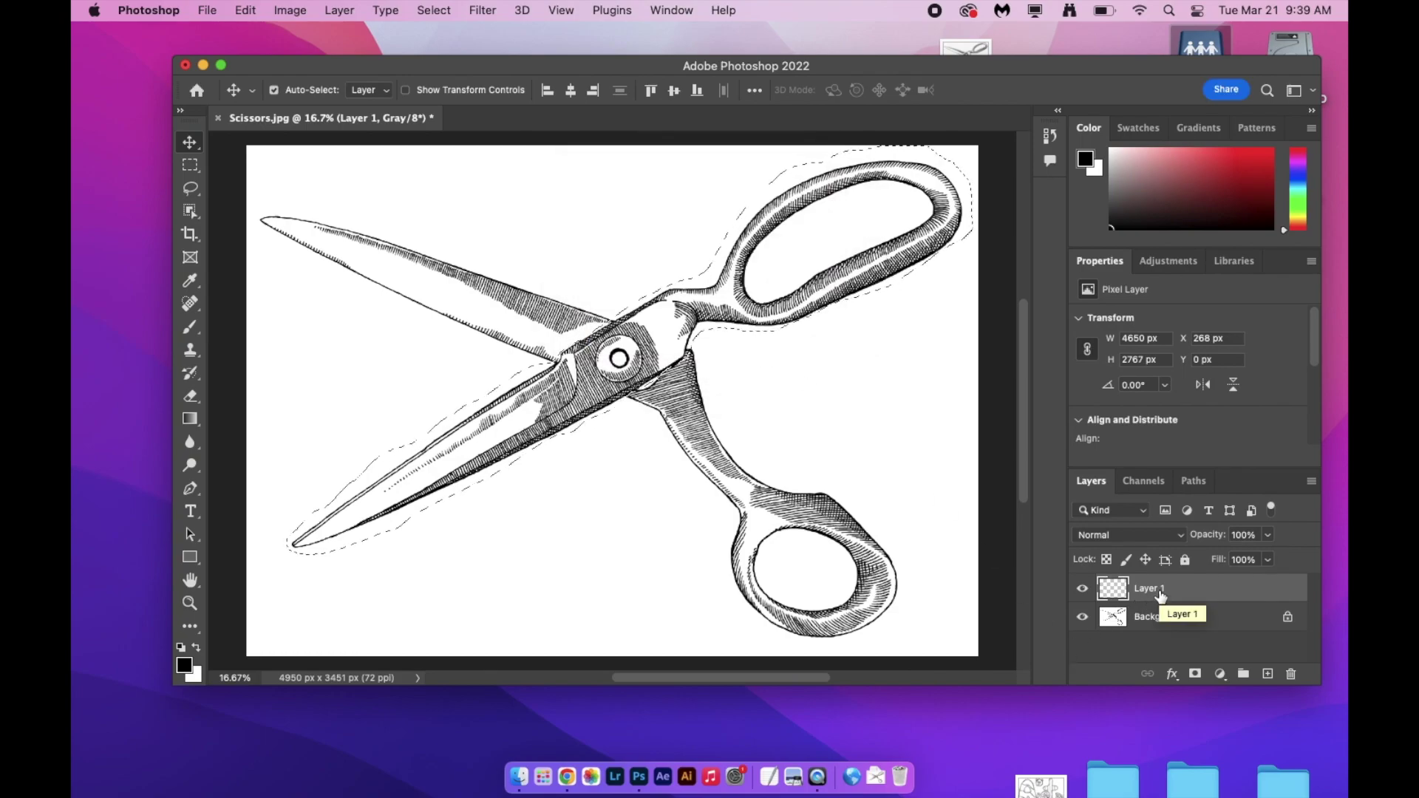
pyautogui.press('cmd+z')
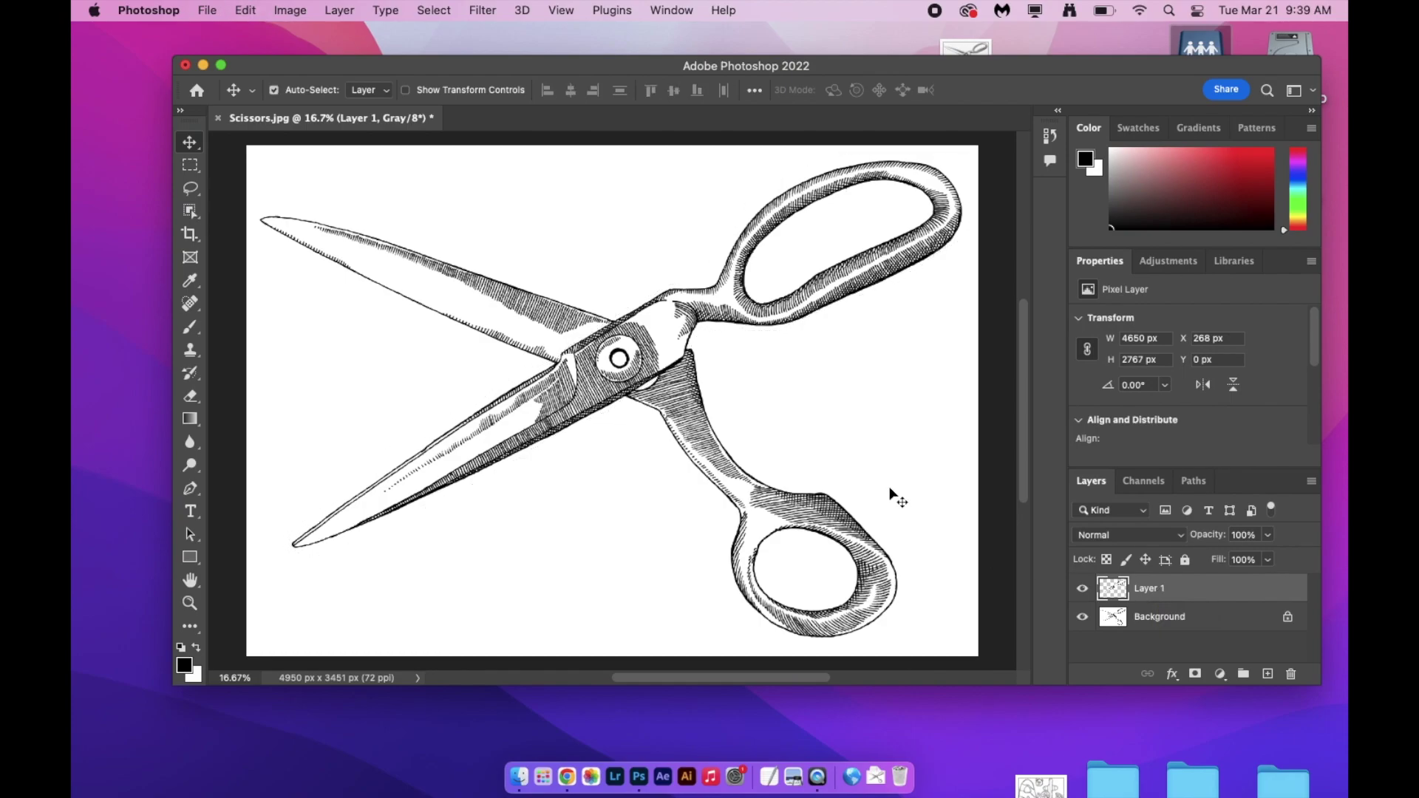
pyautogui.click(1081, 617)
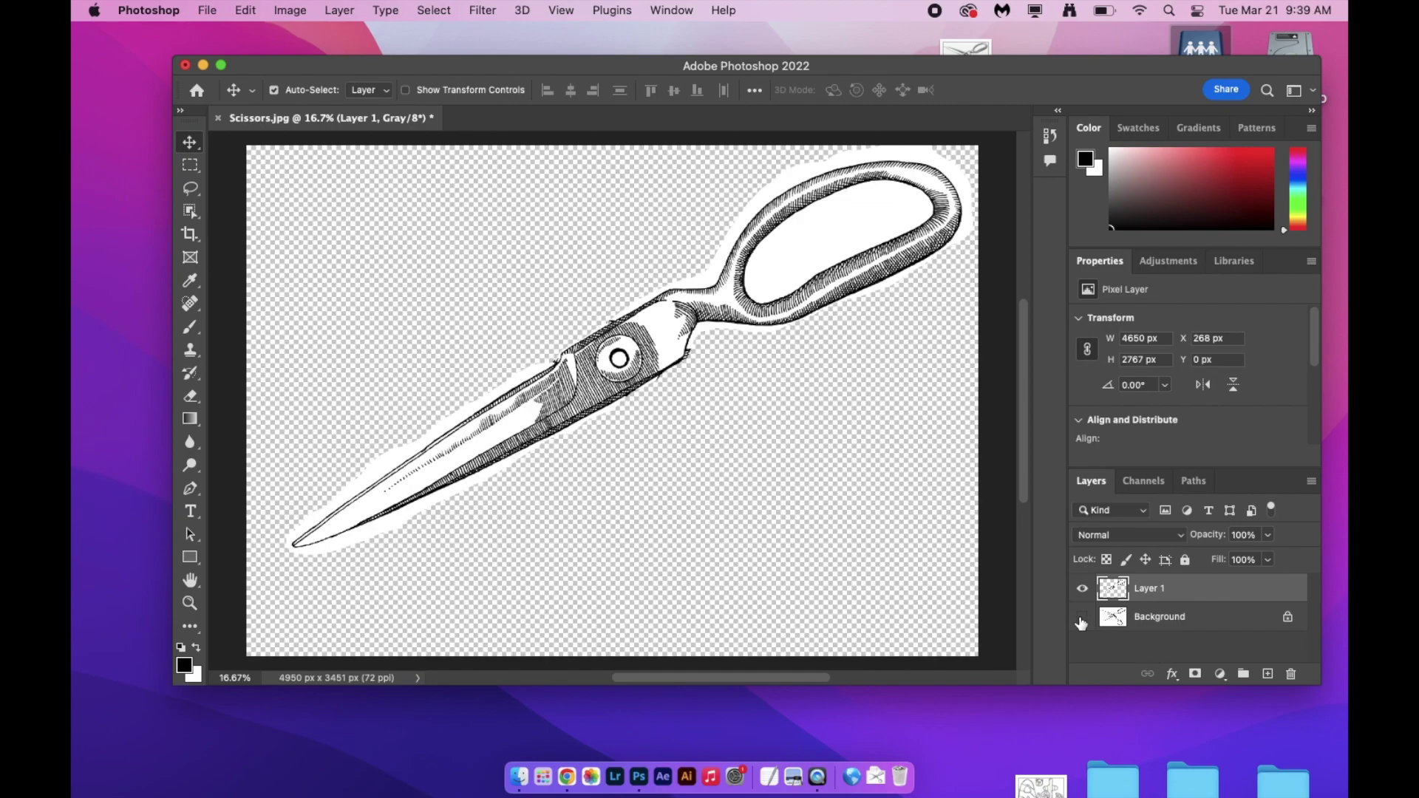
# Use the Magic Eraser to remove the white inside the handle loop, the halo, and around the blade
pyautogui.click(190, 305)
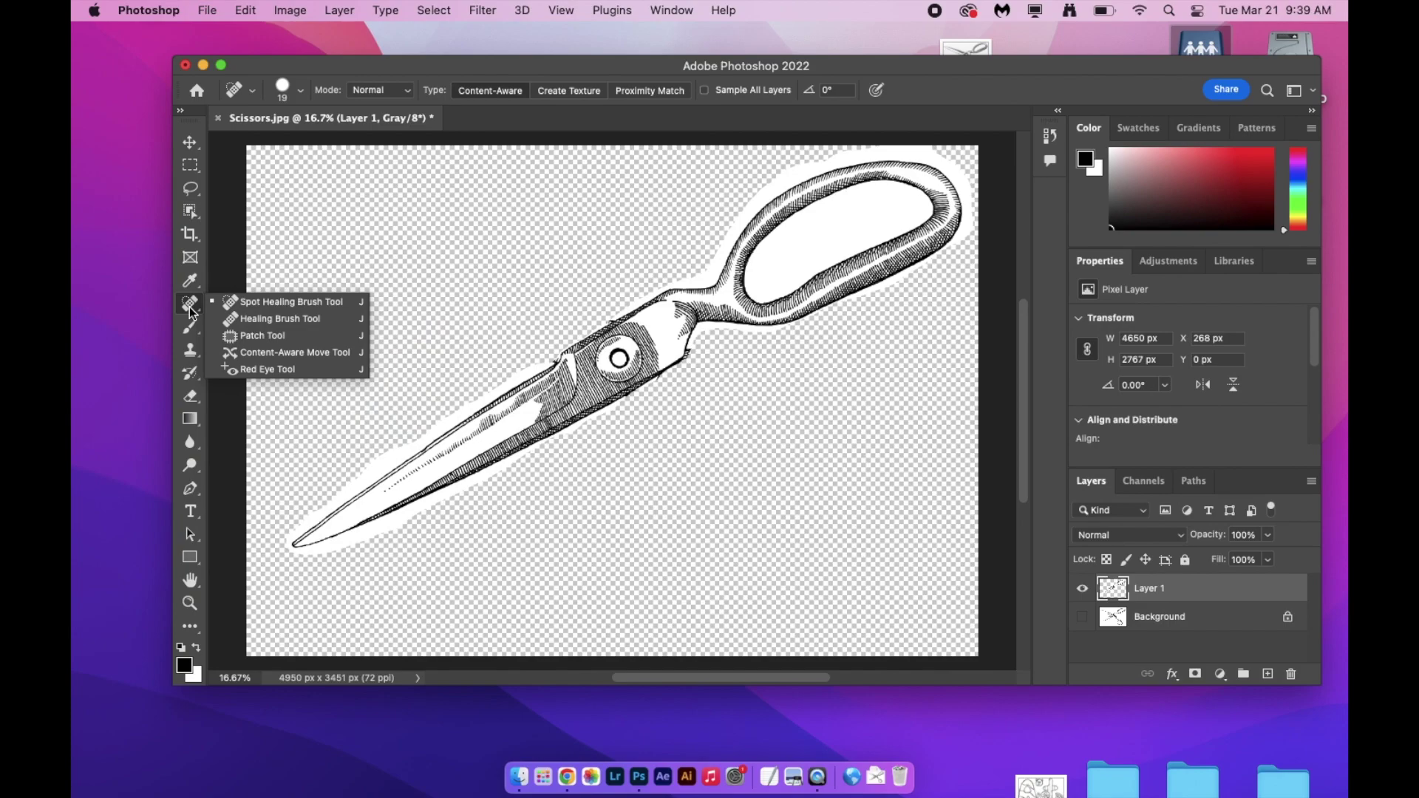
pyautogui.click(190, 397)
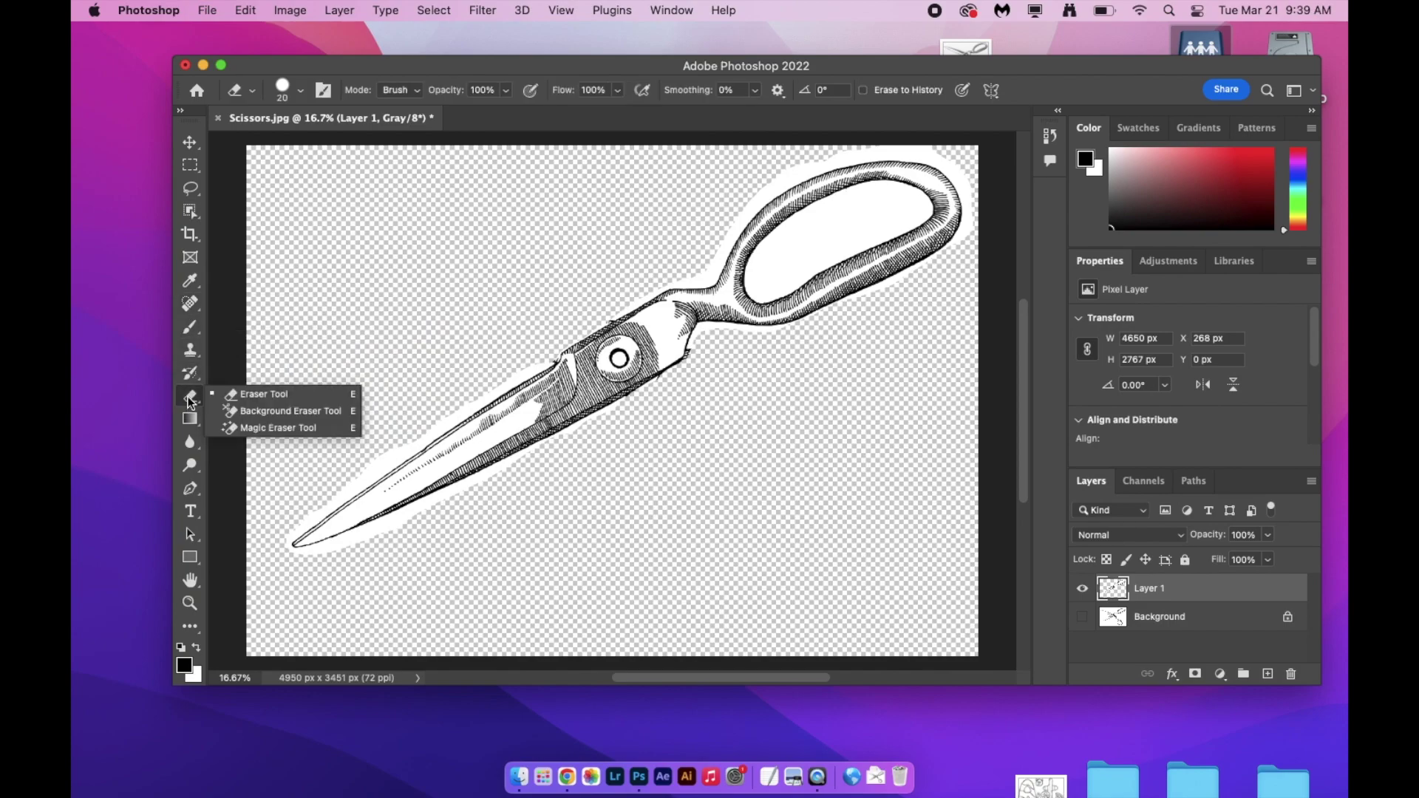
pyautogui.click(244, 427)
pyautogui.click(825, 240)
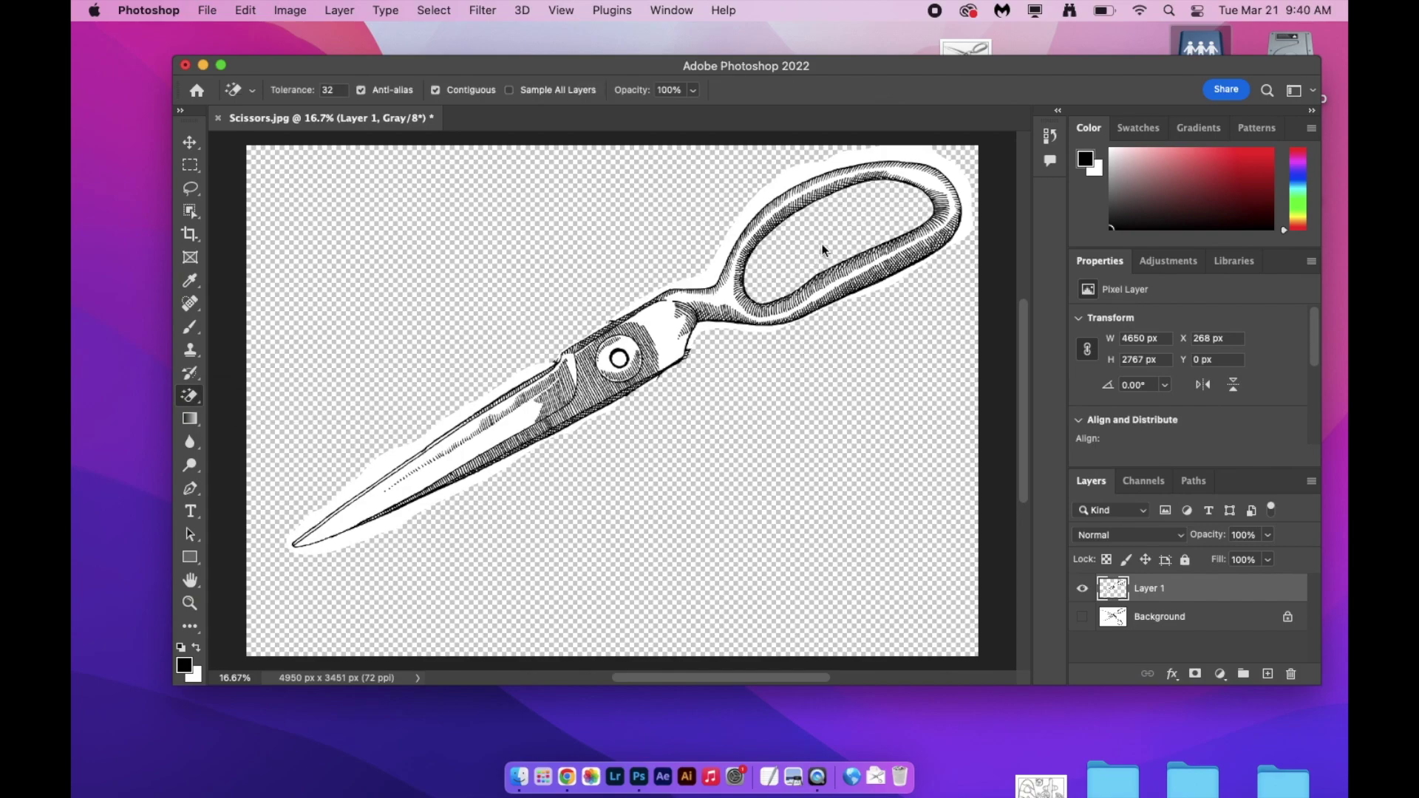
pyautogui.click(799, 176)
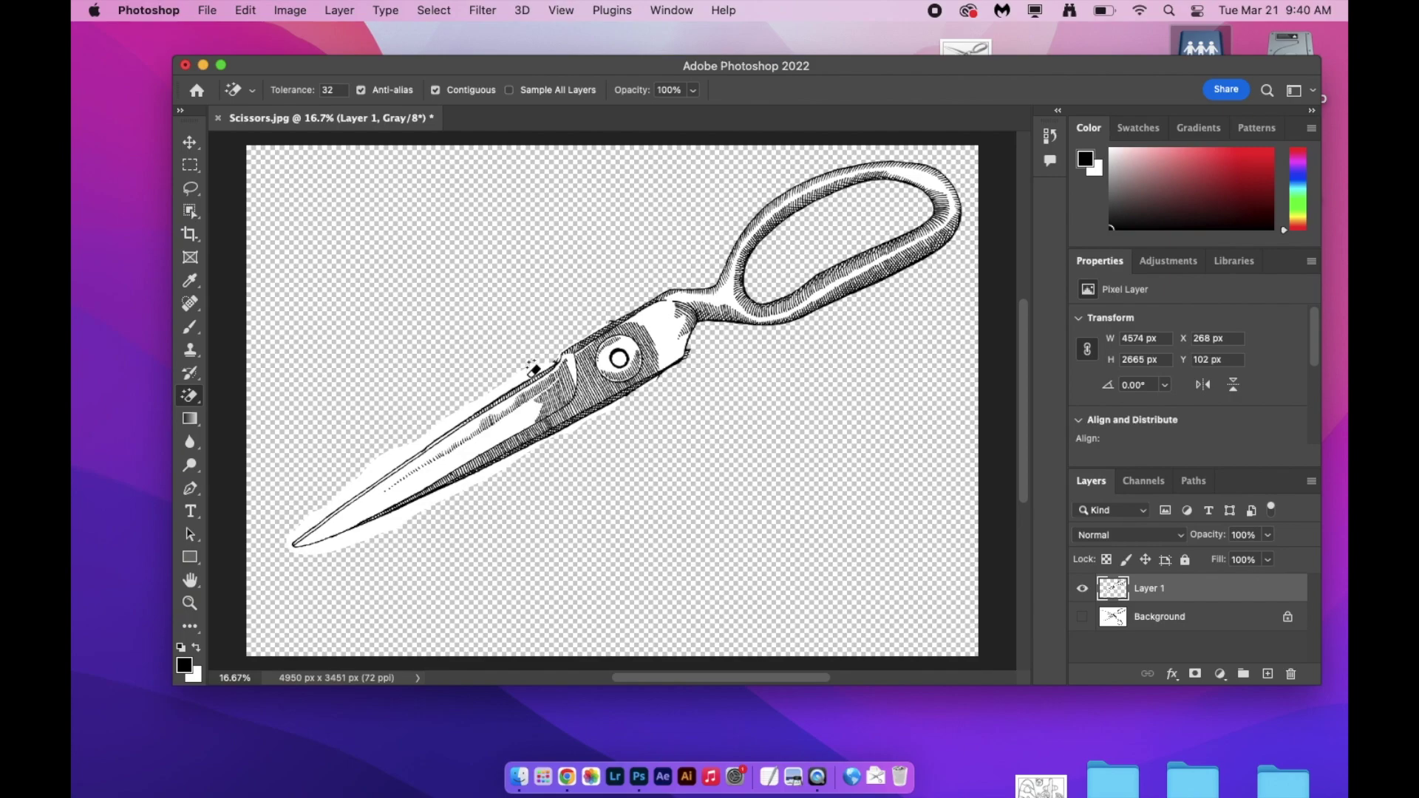
pyautogui.click(528, 380)
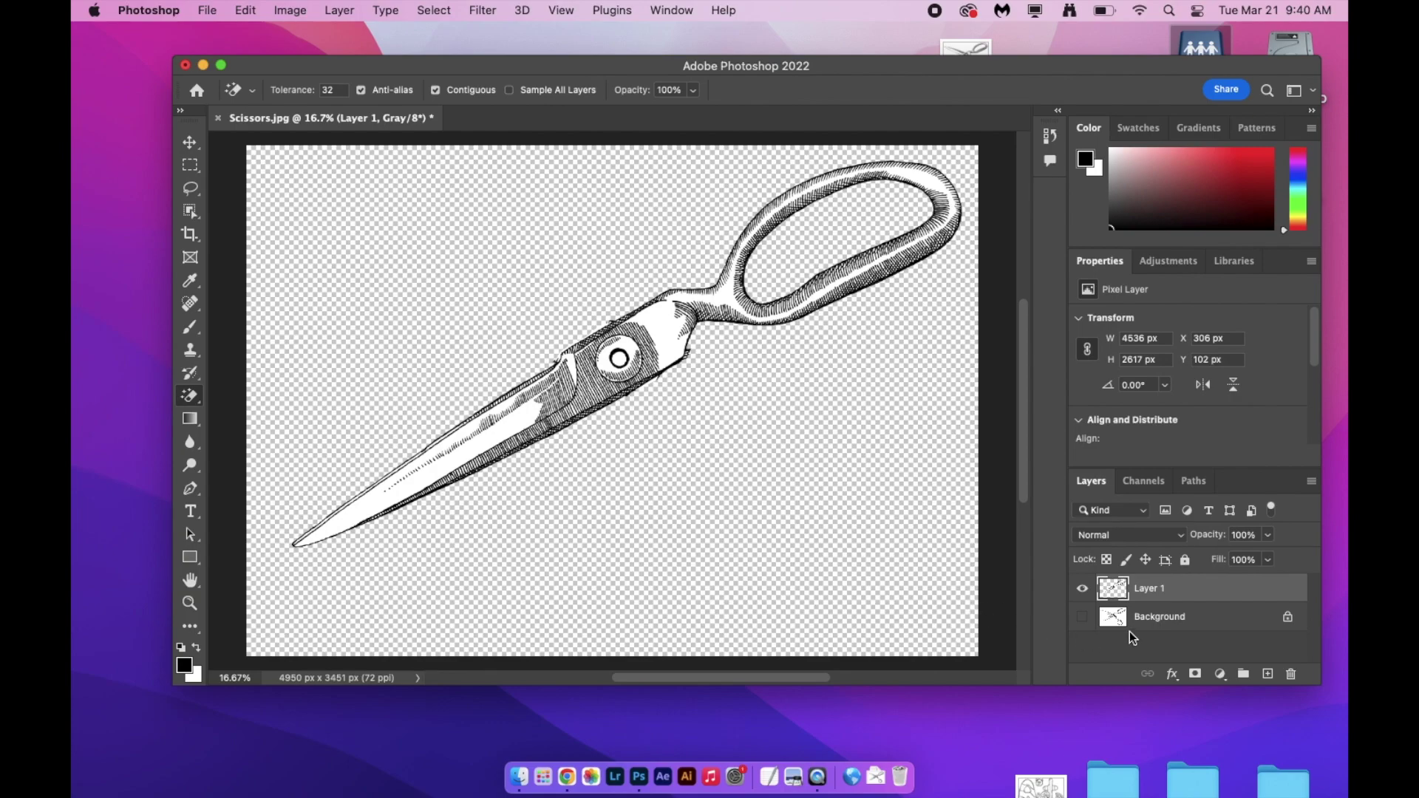
# Make the Background layer active and visible, and switch to the brush Eraser at 700 px
pyautogui.click(1166, 617)
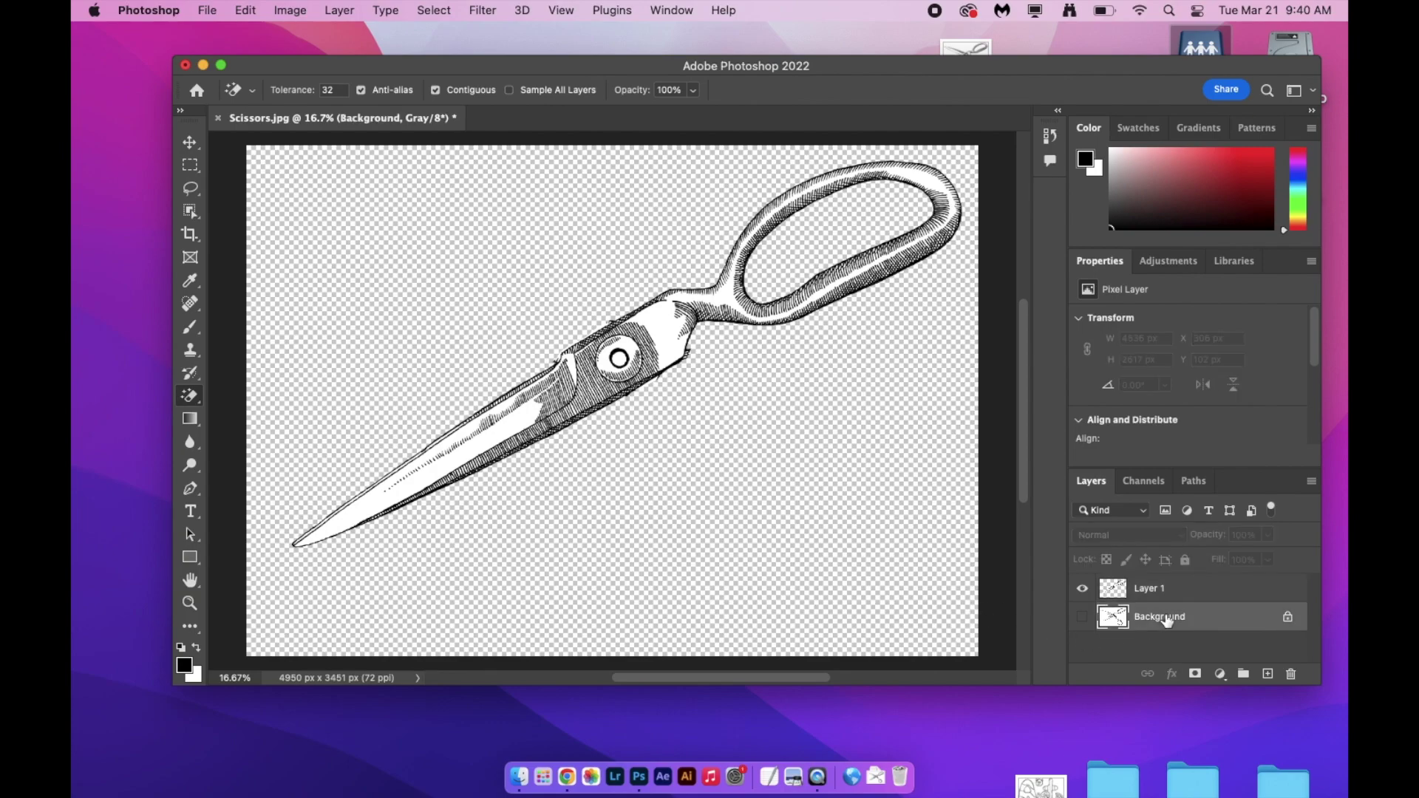
pyautogui.click(1083, 617)
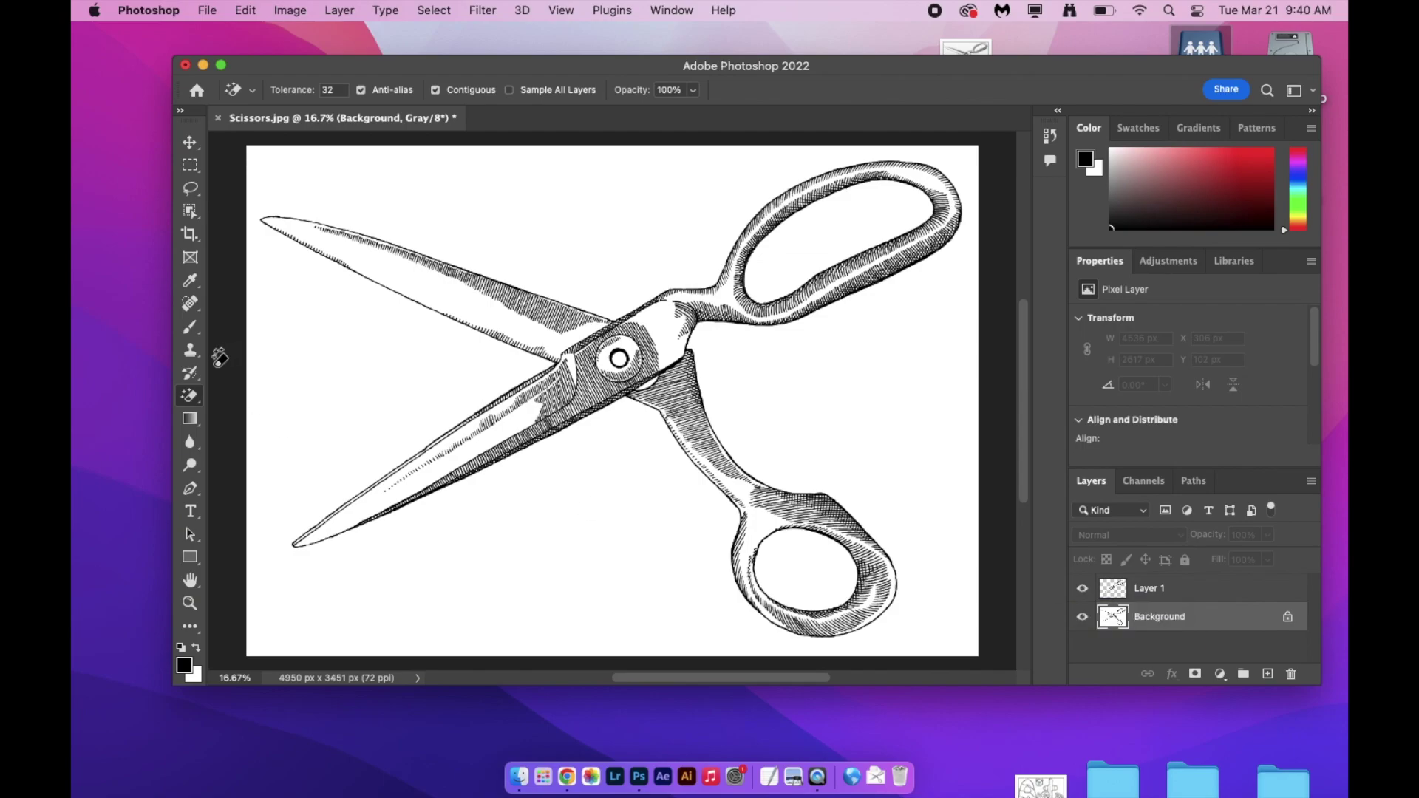
pyautogui.rightClick(191, 398)
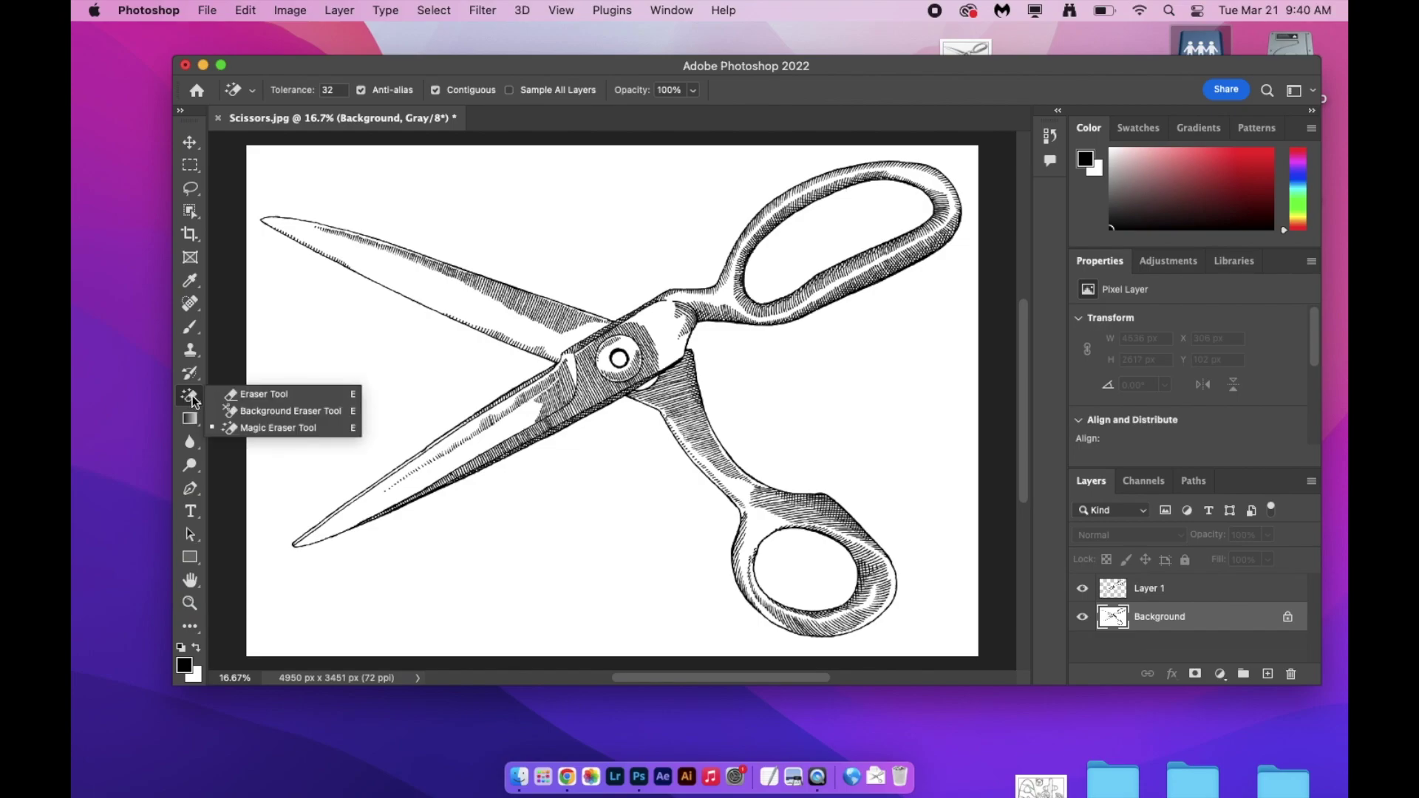
pyautogui.click(255, 394)
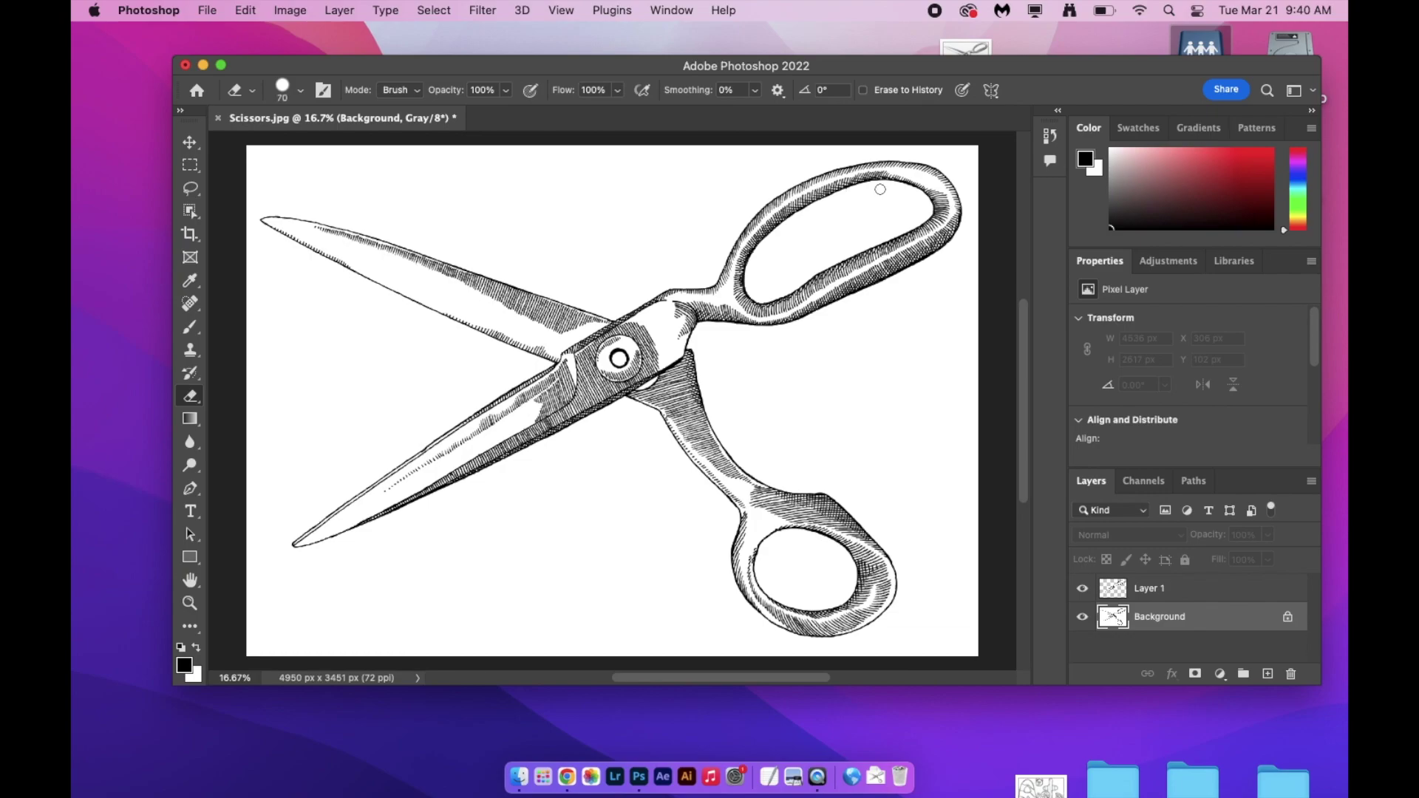
pyautogui.press(']')
pyautogui.press(']')
pyautogui.press(']')
pyautogui.press(']')
pyautogui.press(']')
pyautogui.press(']')
pyautogui.press(']')
pyautogui.press(']')
pyautogui.press(']')
pyautogui.press(']')
pyautogui.press(']')
pyautogui.press(']')
pyautogui.press(']')
# With Layer 1 hidden, erase the upper handle and lower blade from the Background at 250 px
pyautogui.click(1081, 588)
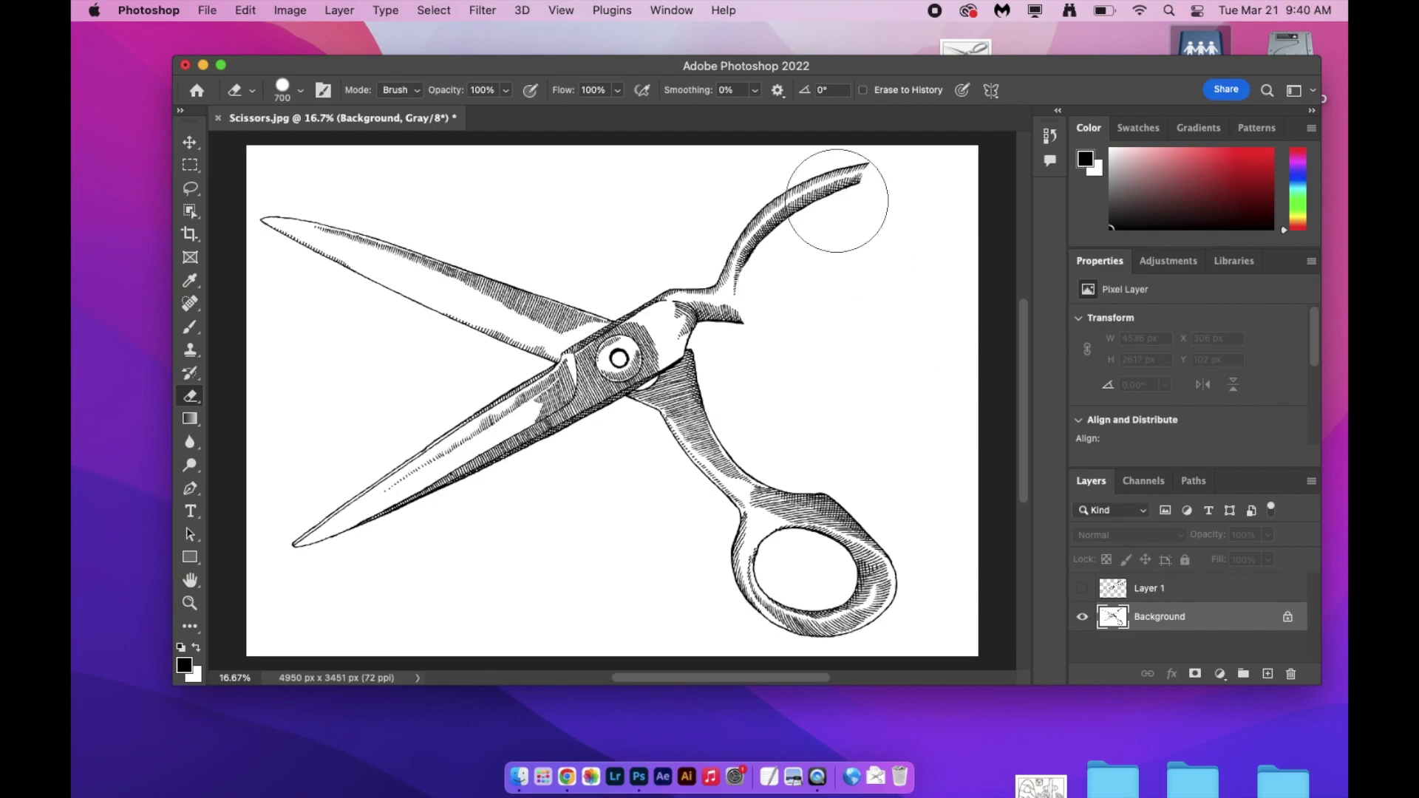
pyautogui.moveTo(860, 194)
pyautogui.mouseDown()
pyautogui.moveTo(746, 239)
pyautogui.moveTo(743, 280)
pyautogui.moveTo(765, 295)
pyautogui.moveTo(668, 271)
pyautogui.moveTo(716, 293)
pyautogui.mouseUp()
pyautogui.press('[')
pyautogui.press('[')
pyautogui.press('[')
pyautogui.press('[')
pyautogui.press('[')
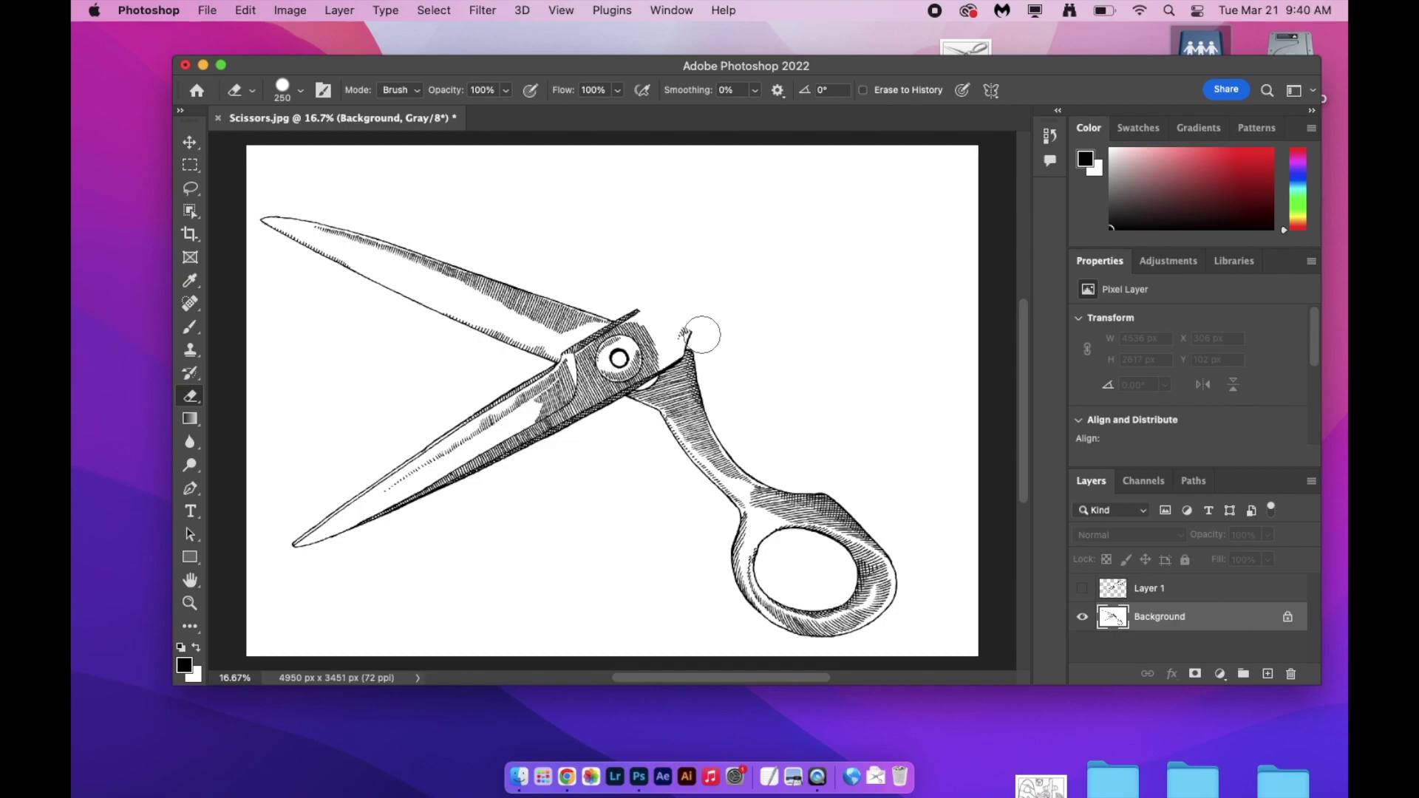
pyautogui.moveTo(702, 334); pyautogui.dragTo(632, 308)
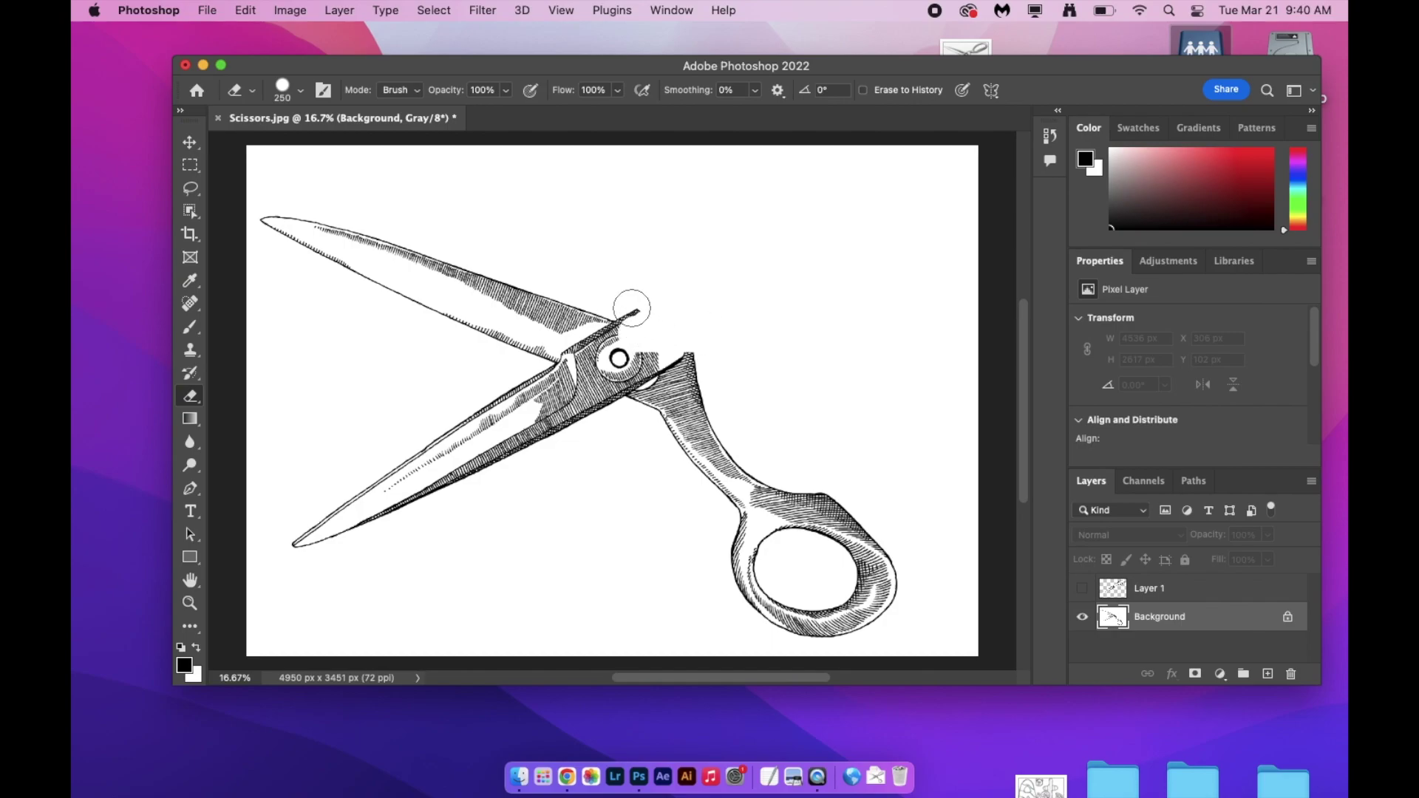
pyautogui.press('super+z')
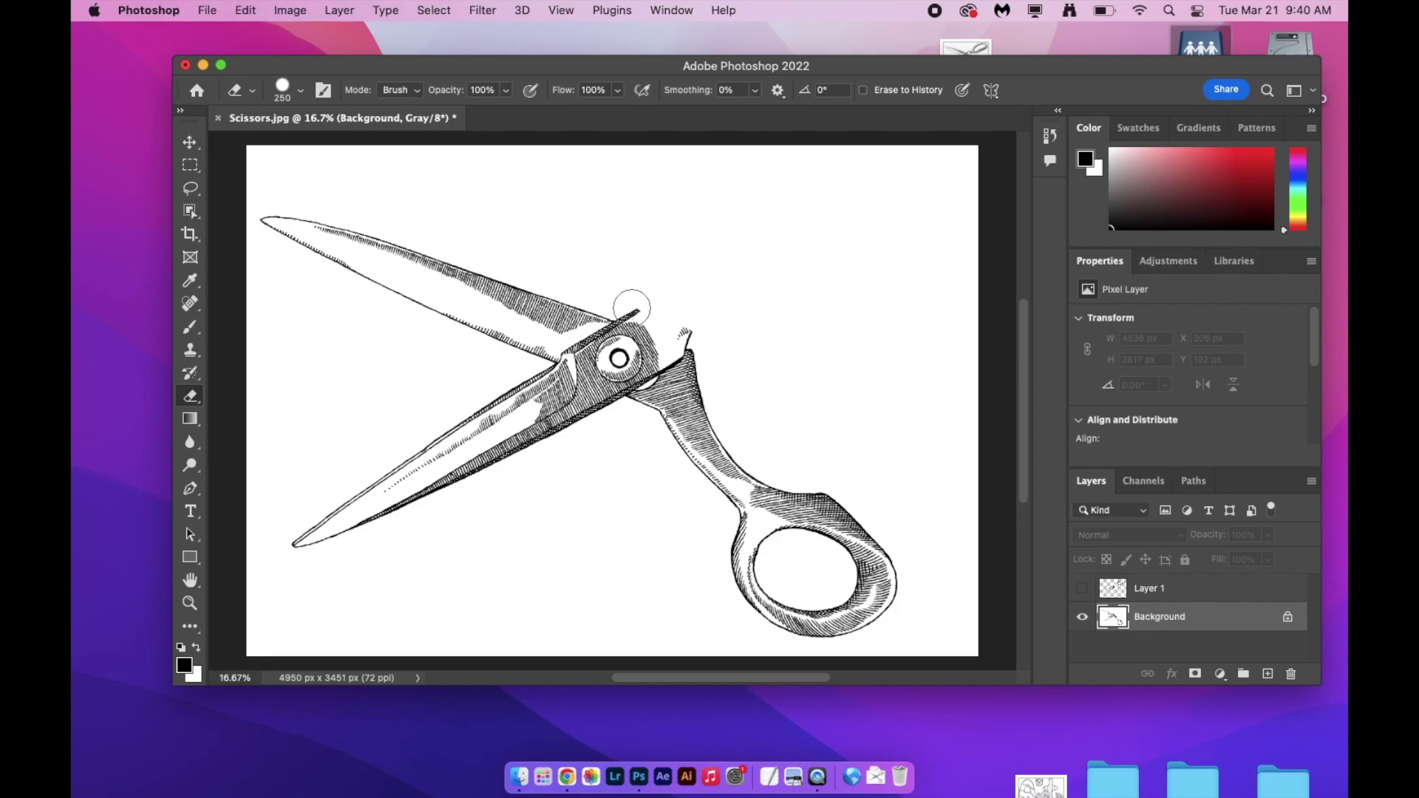
pyautogui.click(701, 332)
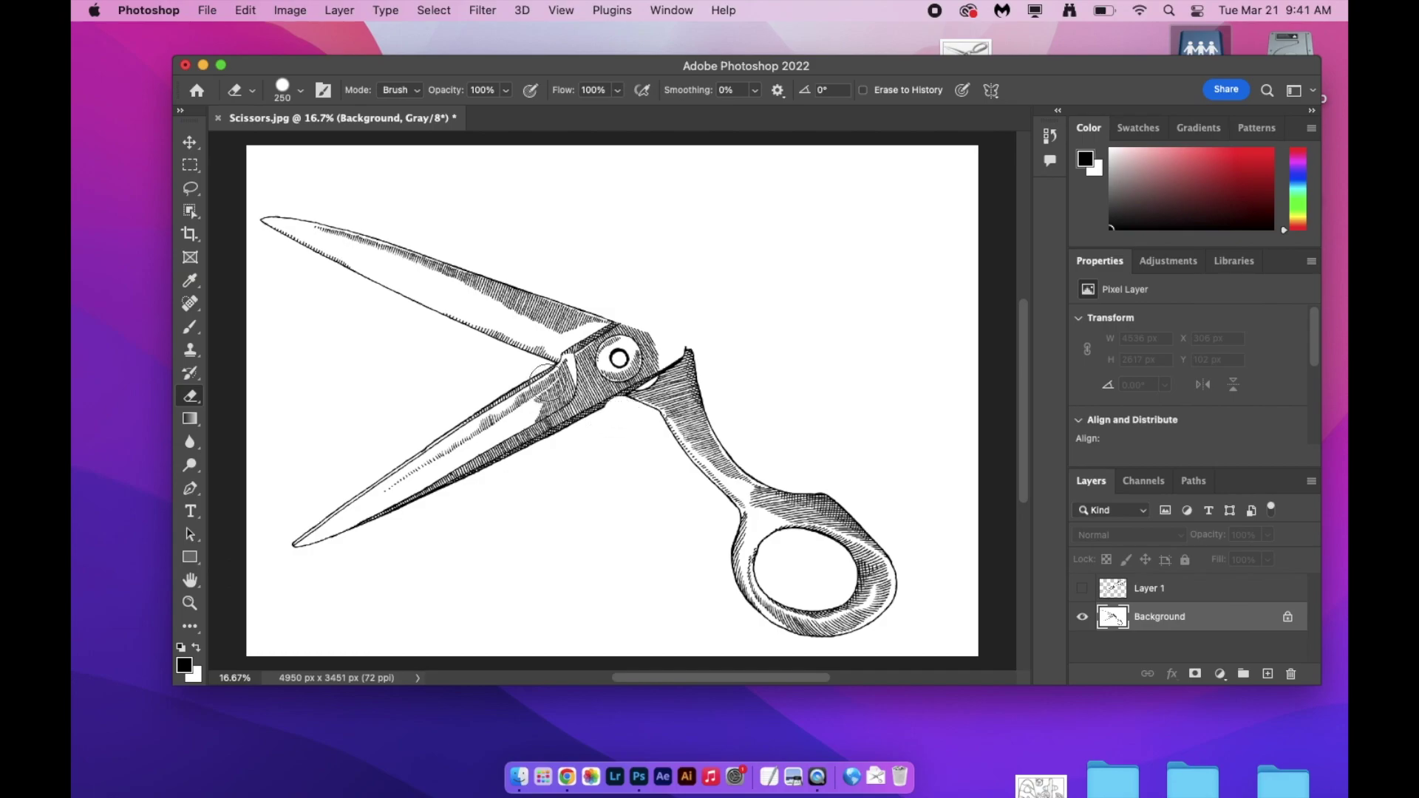
pyautogui.moveTo(542, 378)
pyautogui.mouseDown()
pyautogui.moveTo(299, 544)
pyautogui.moveTo(438, 500)
pyautogui.moveTo(468, 465)
pyautogui.moveTo(580, 424)
pyautogui.mouseUp()
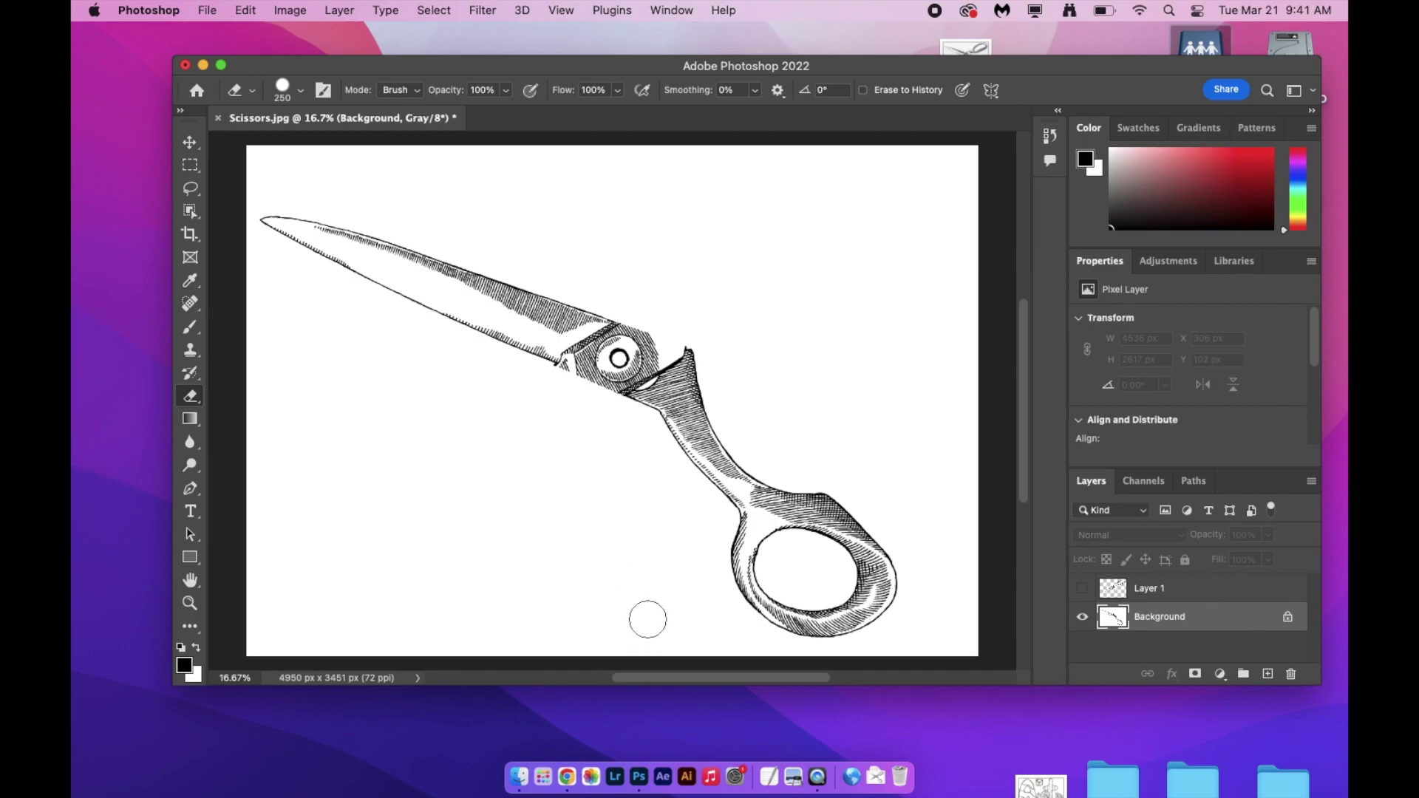
pyautogui.click(1081, 589)
# Compare with Layer 1 toggled, then nudge Layer 1 down from Y 102 to 113 px
pyautogui.click(1082, 591)
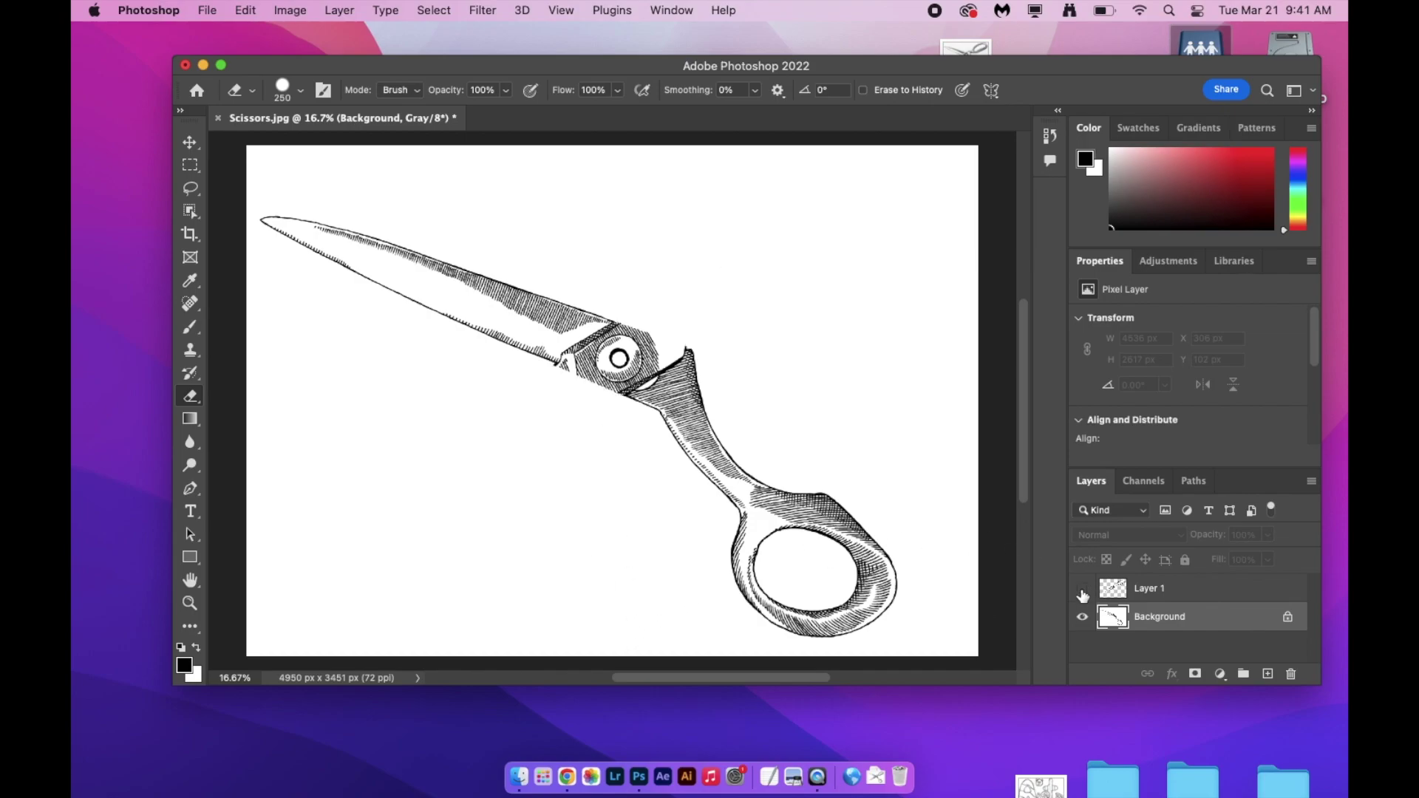
pyautogui.click(1082, 591)
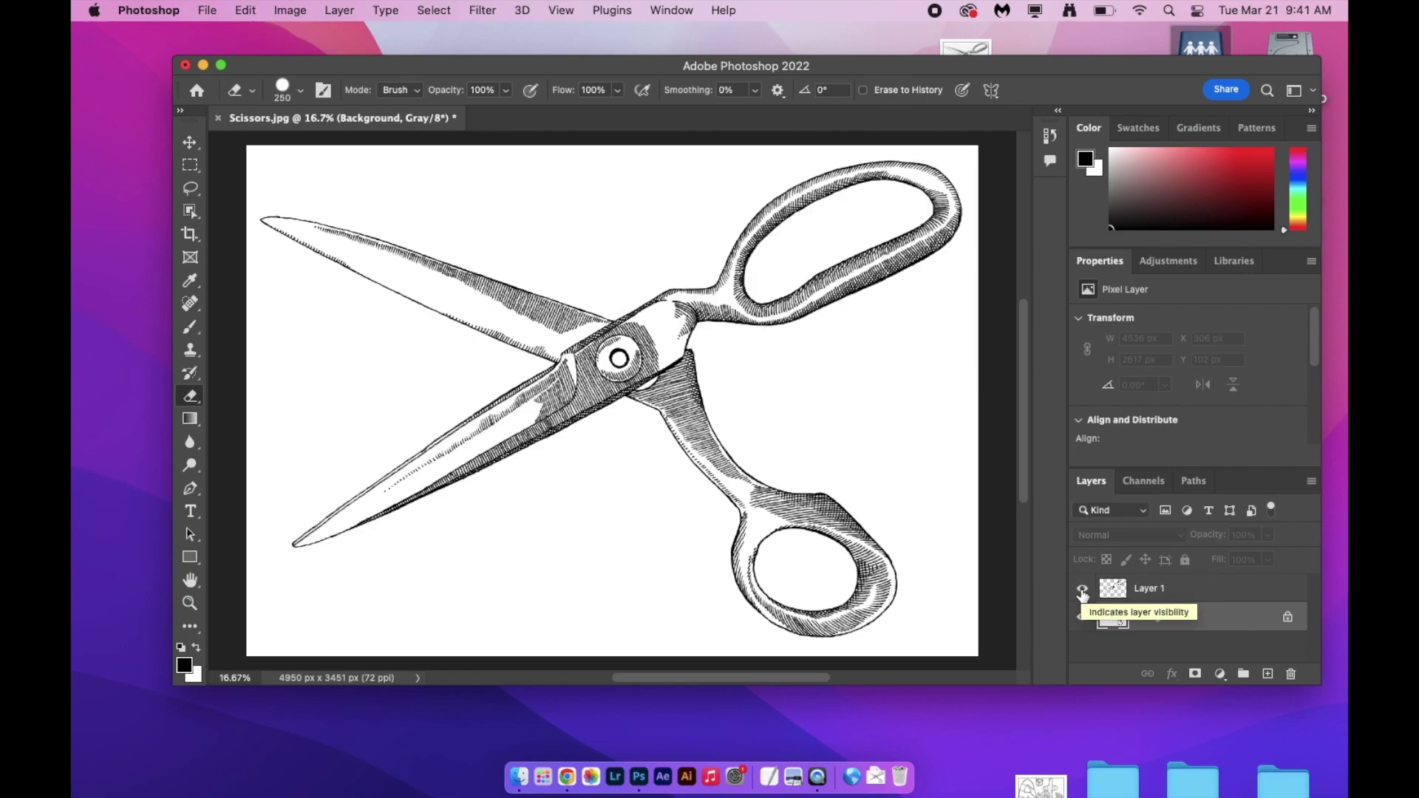
pyautogui.click(1082, 591)
pyautogui.click(1081, 591)
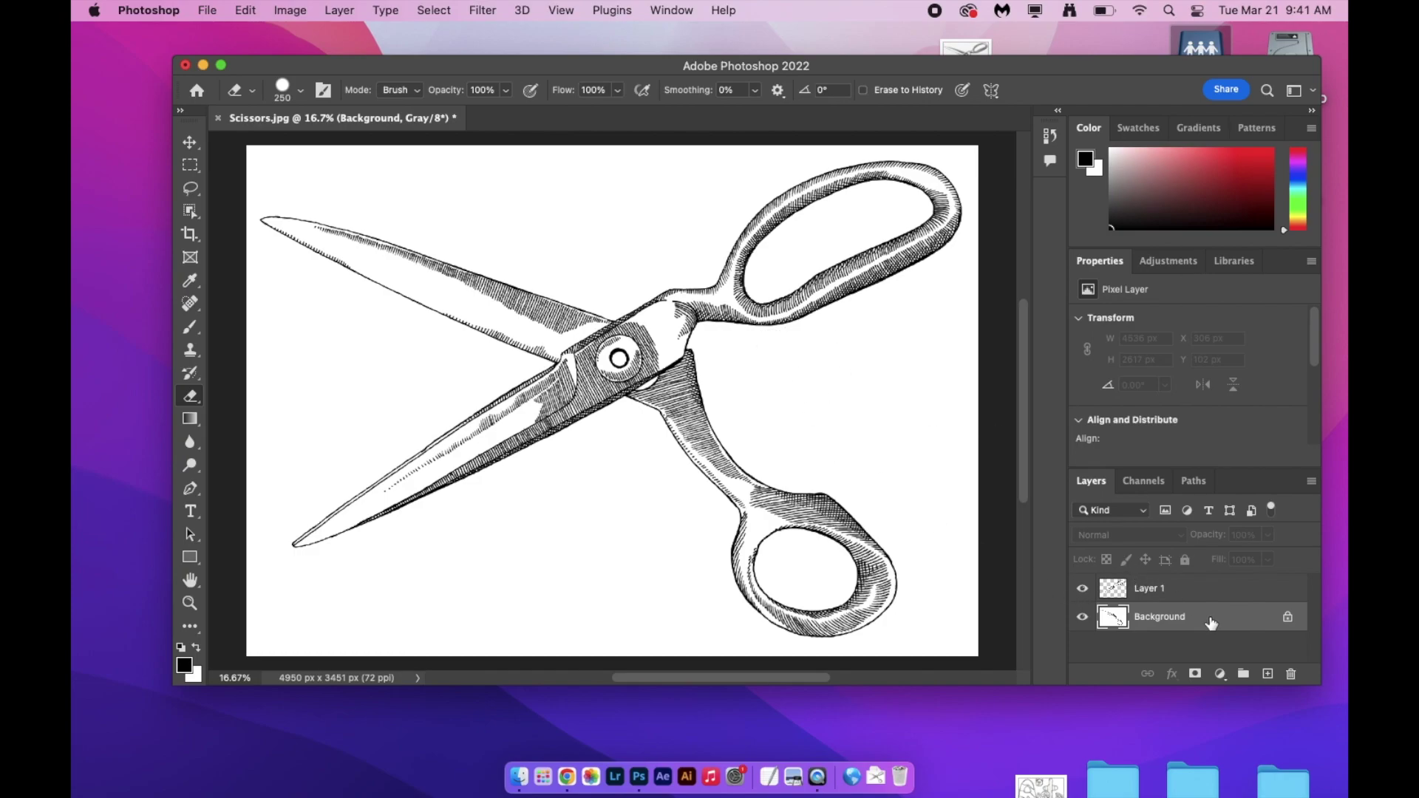
pyautogui.click(1210, 590)
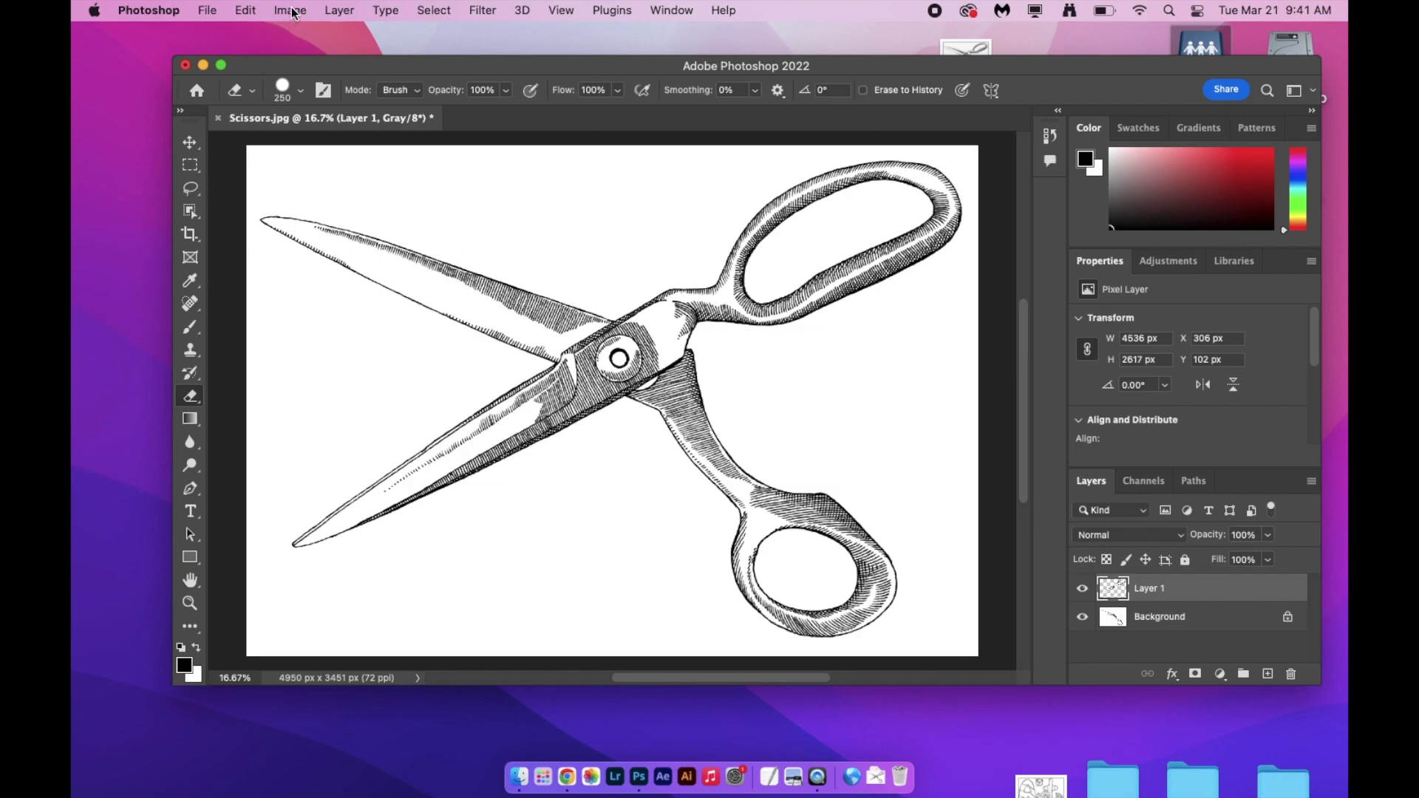
pyautogui.click(190, 144)
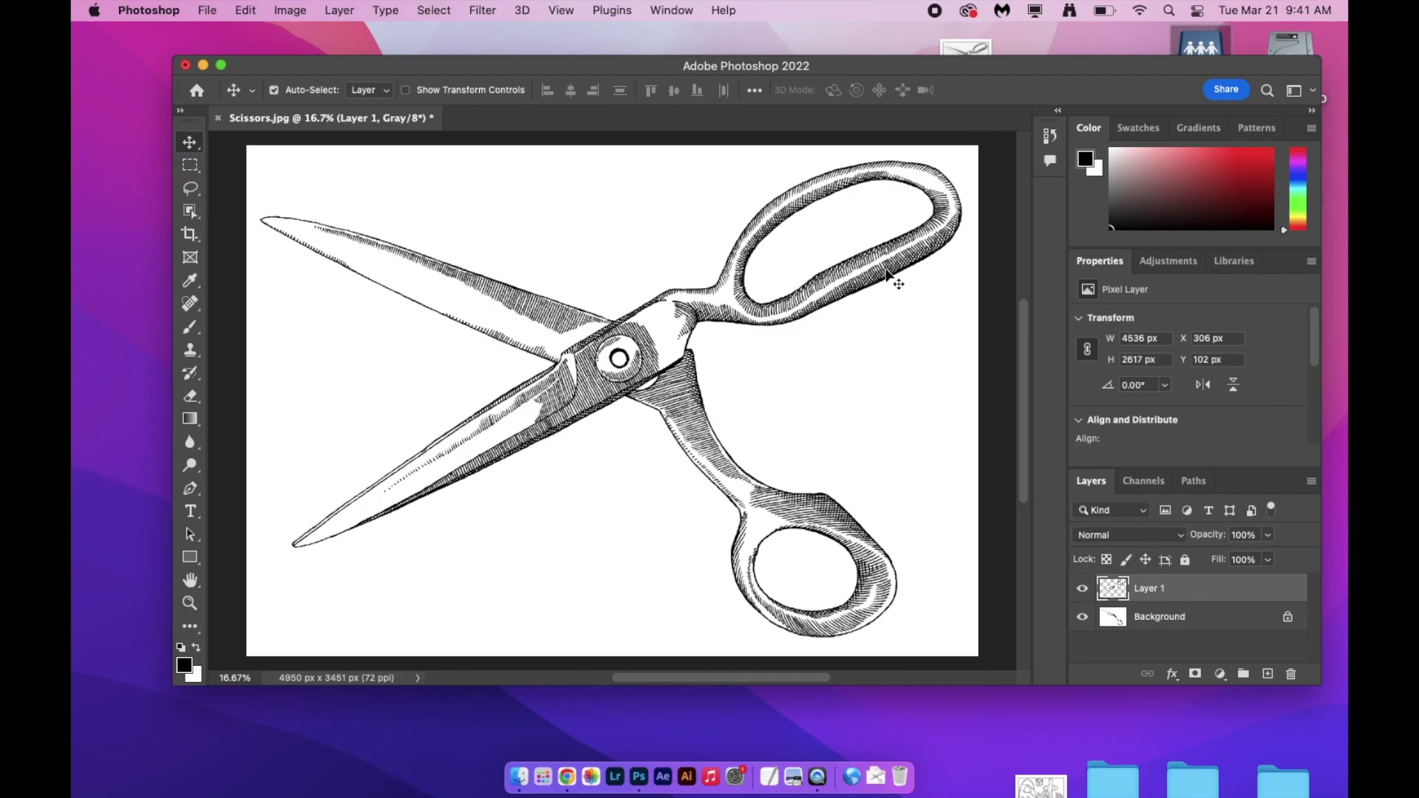
pyautogui.moveTo(887, 273)
pyautogui.mouseDown()
pyautogui.moveTo(892, 329)
pyautogui.moveTo(885, 273)
pyautogui.mouseUp()
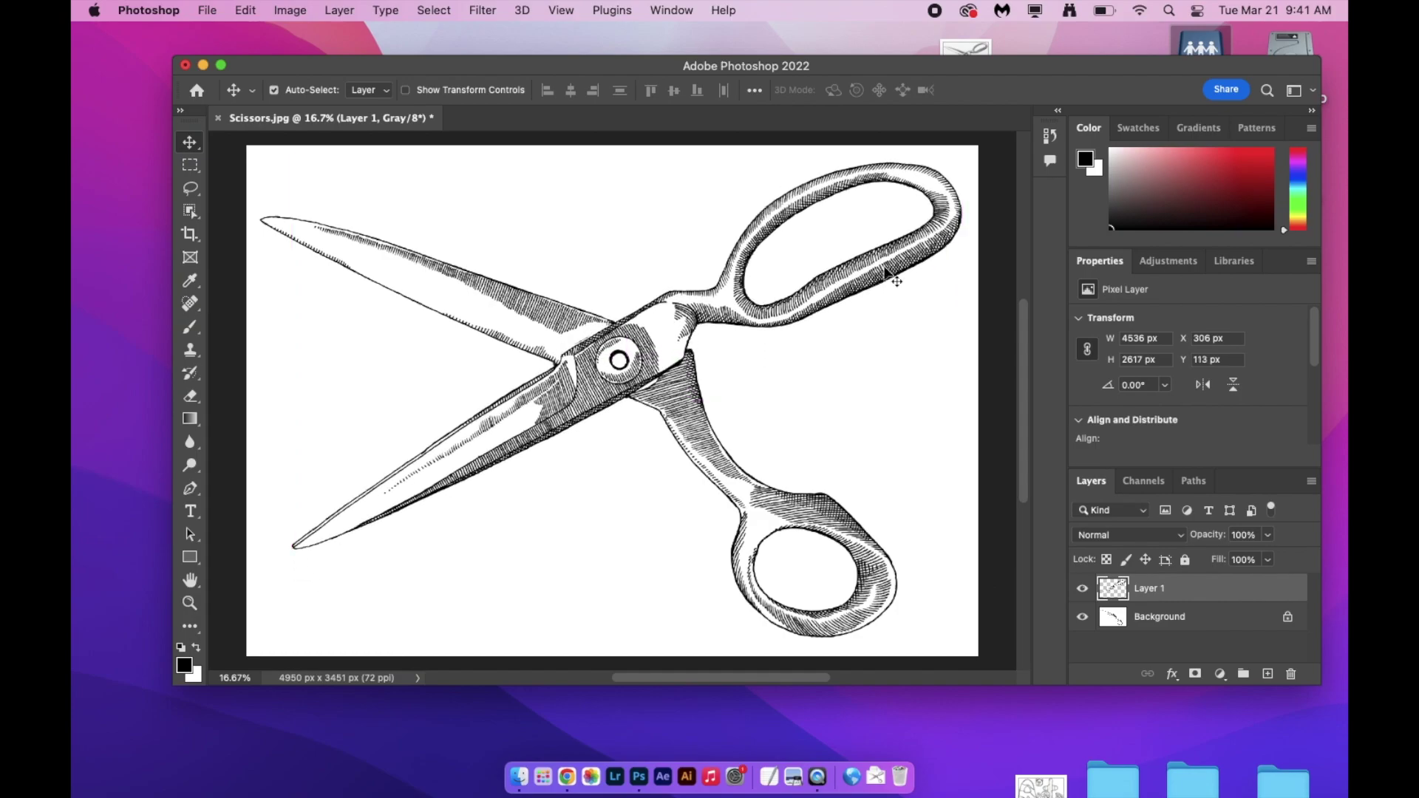
pyautogui.click(244, 11)
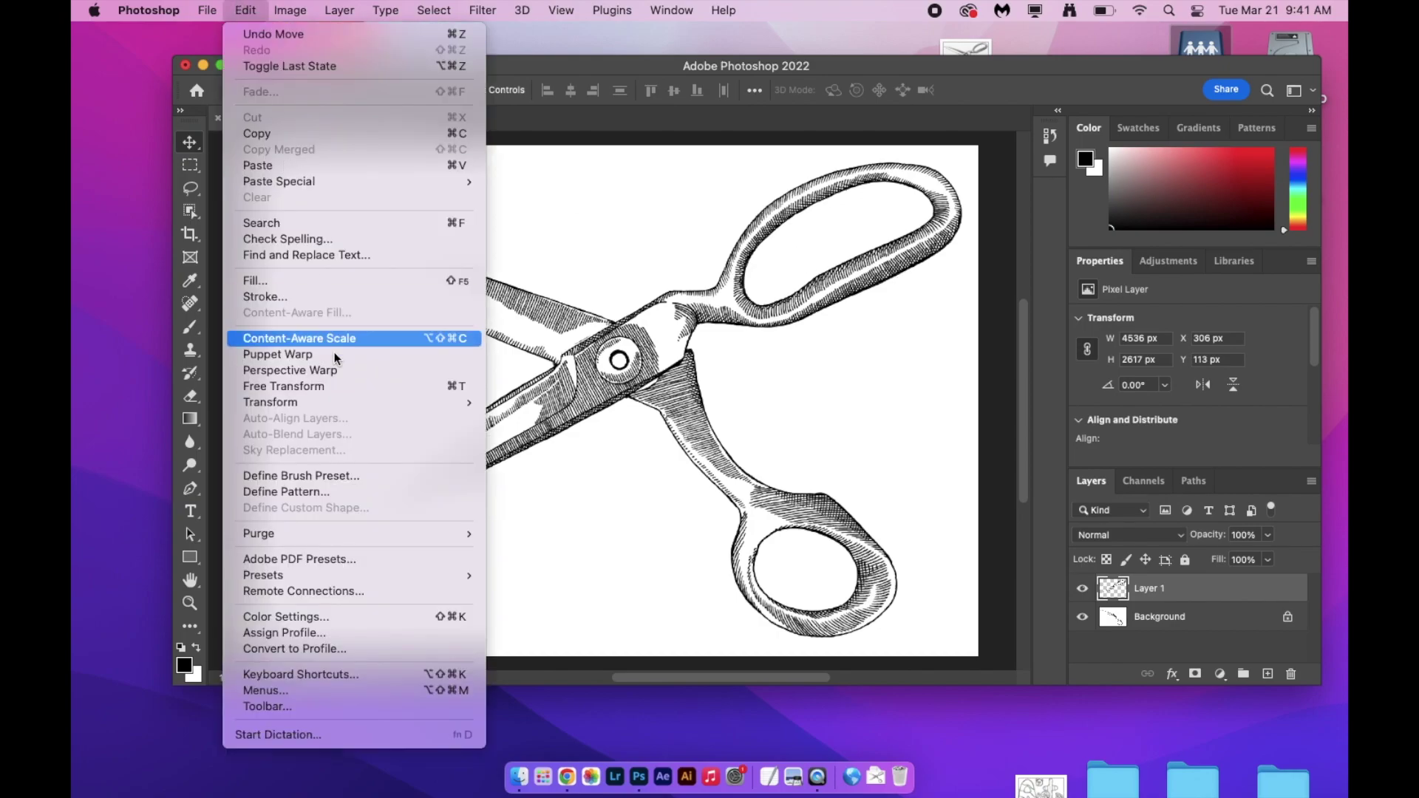
# Free-transform Layer 1, rotating the front blade 3.82° toward closed, and apply it
pyautogui.click(336, 385)
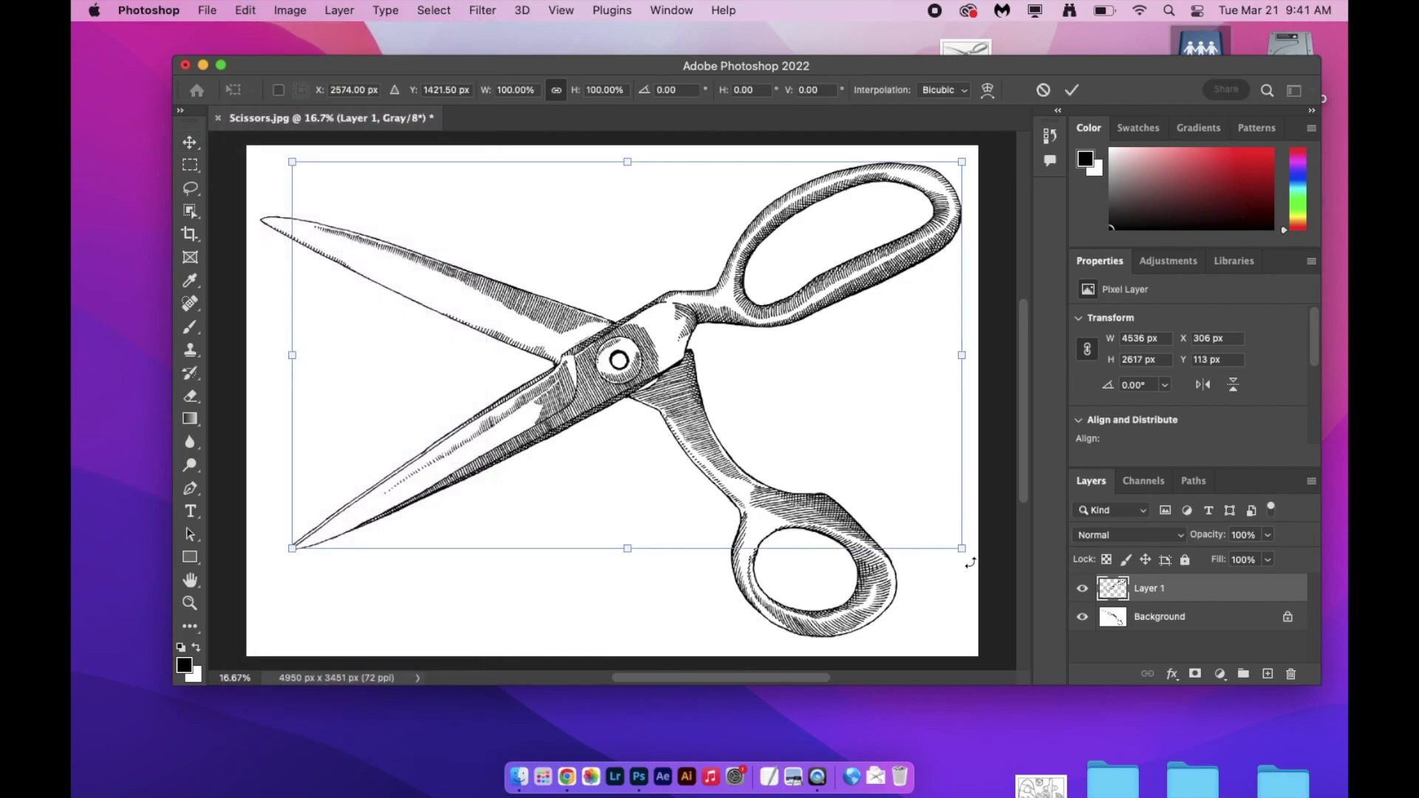
pyautogui.moveTo(970, 563); pyautogui.dragTo(959, 588)
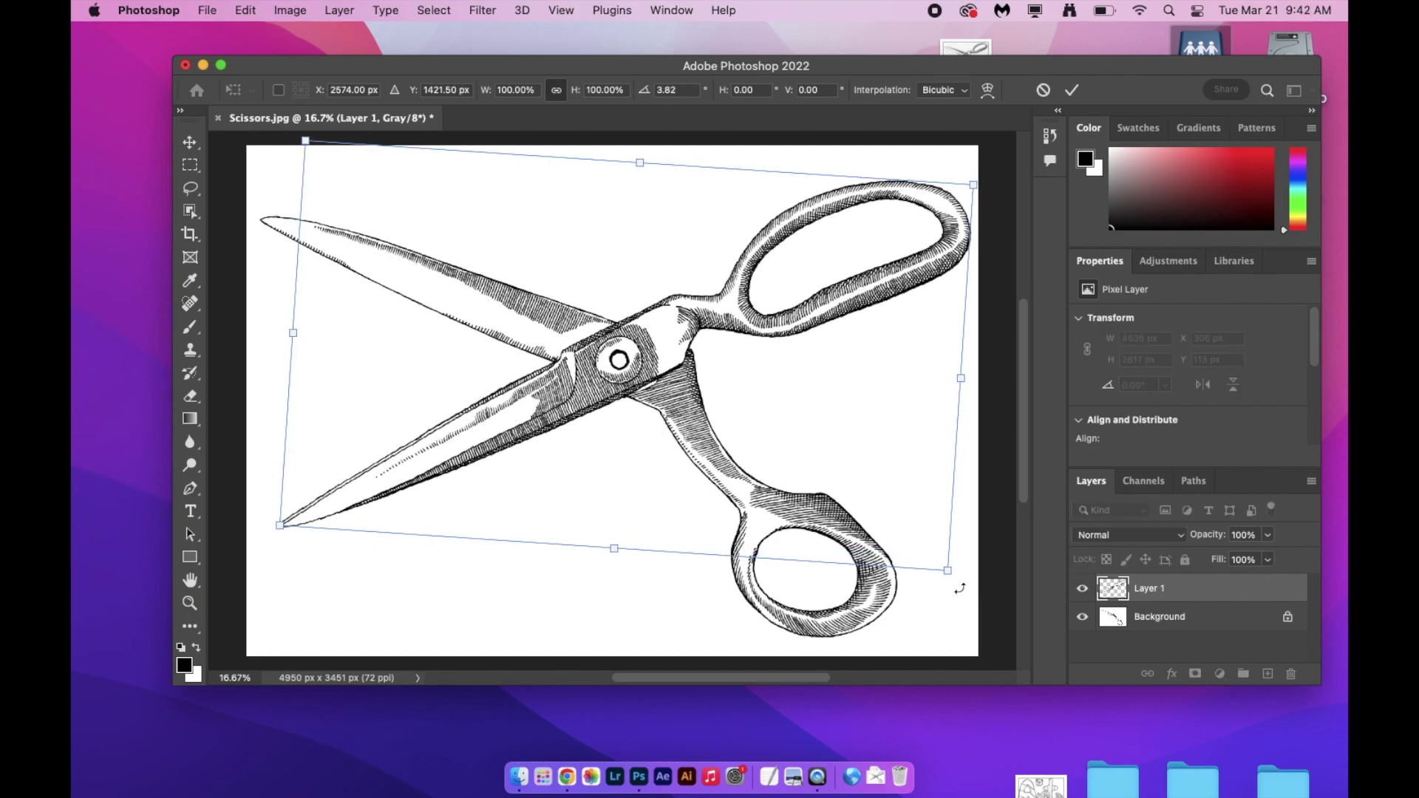
pyautogui.click(208, 11)
pyautogui.click(250, 189)
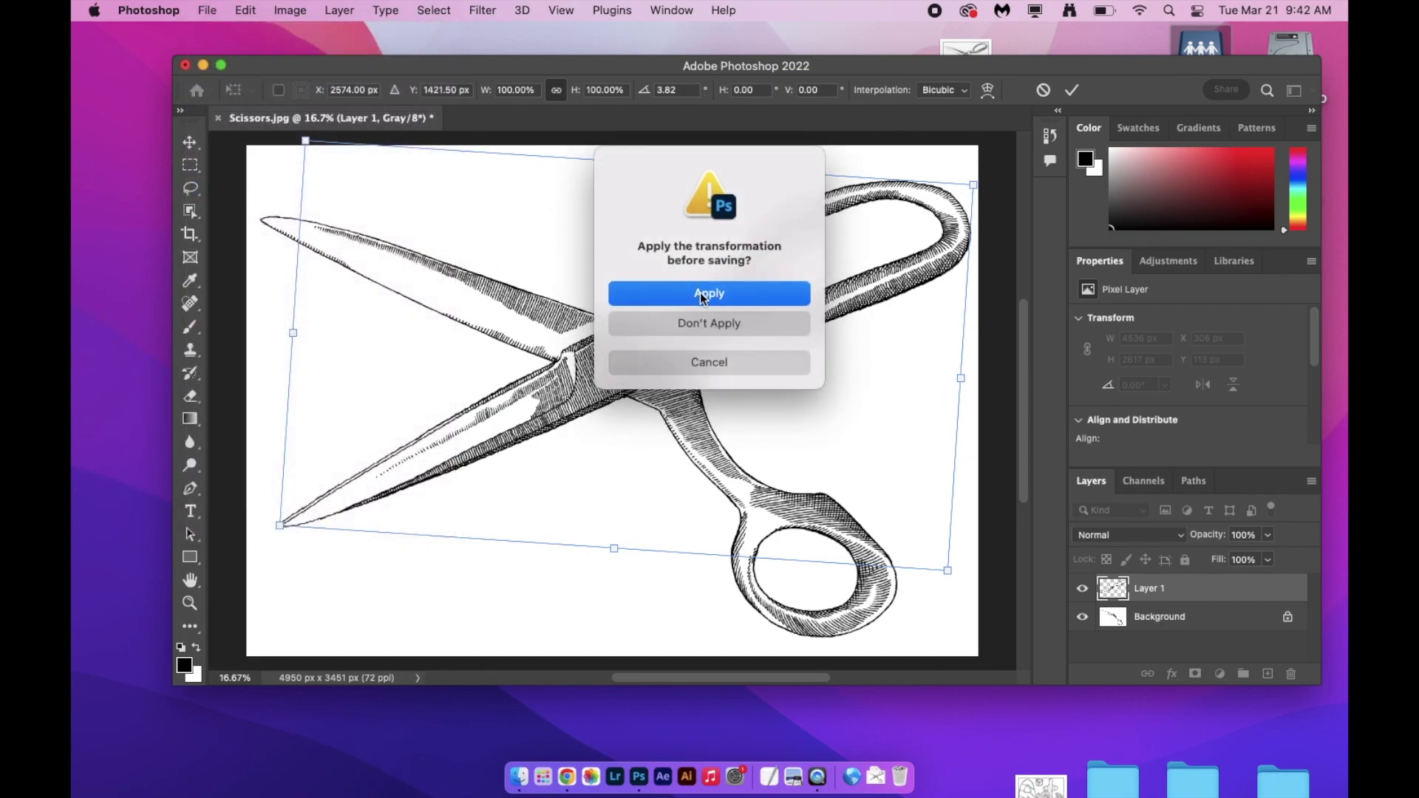
pyautogui.click(699, 291)
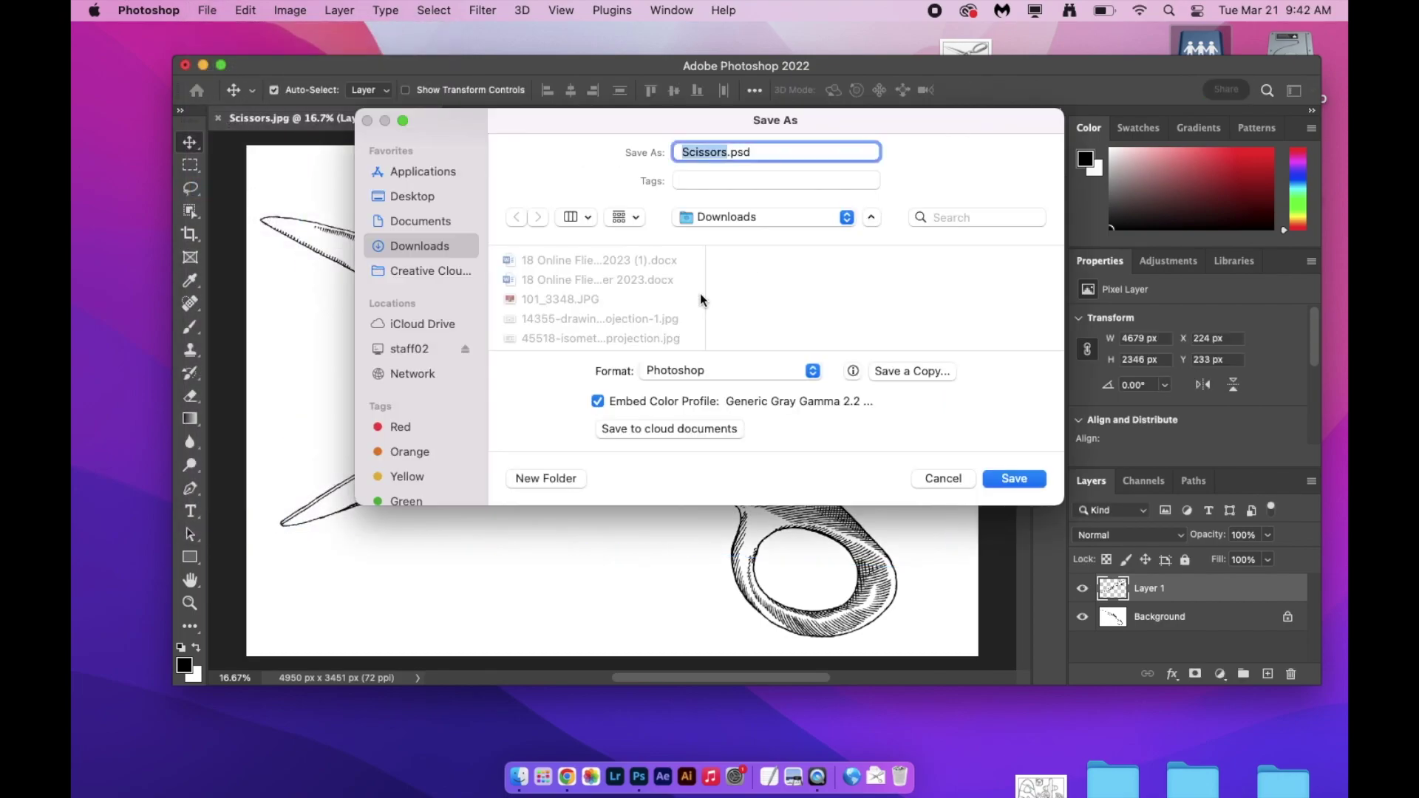
# Save the document as Scissors1.psd in Photoshop format
pyautogui.click(730, 155)
pyautogui.write('1')
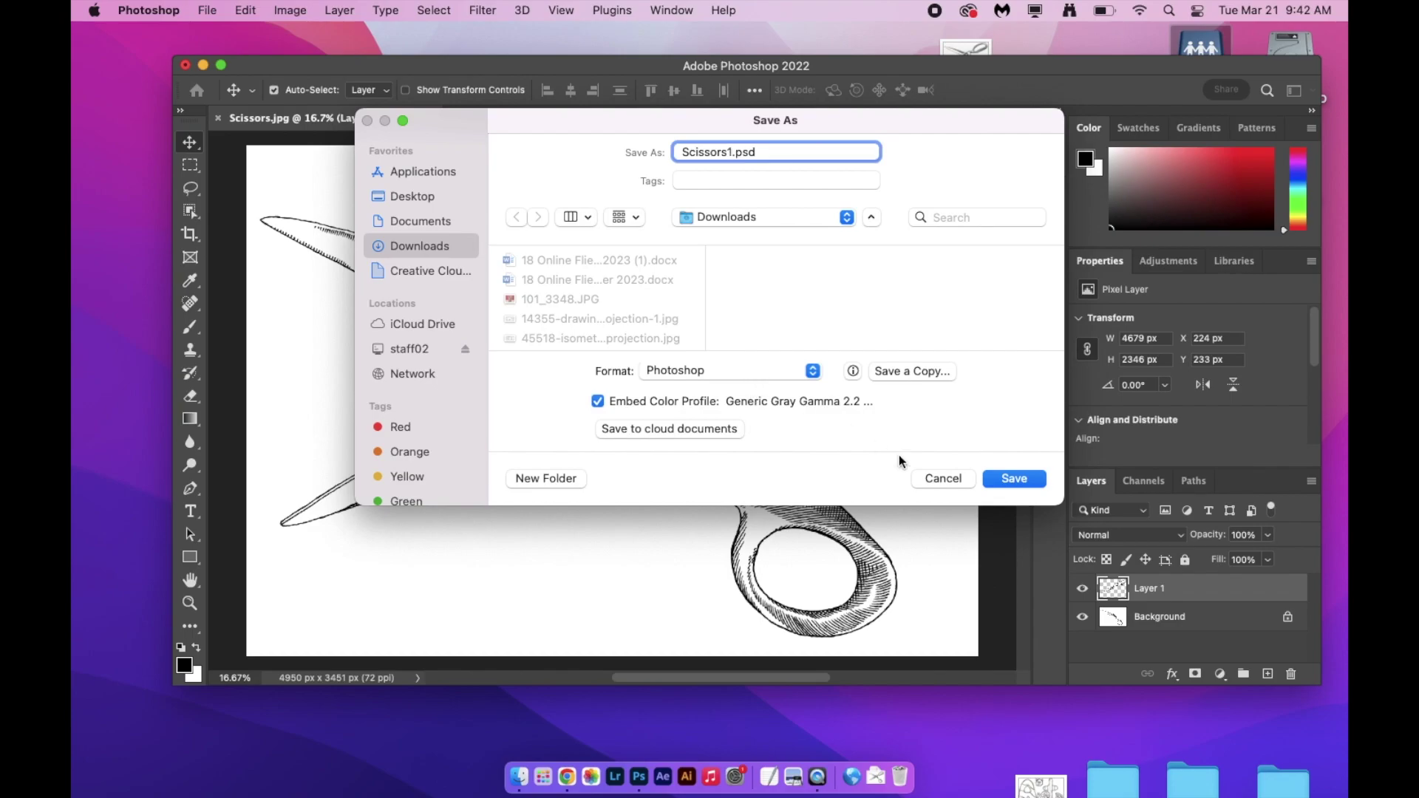
pyautogui.click(750, 373)
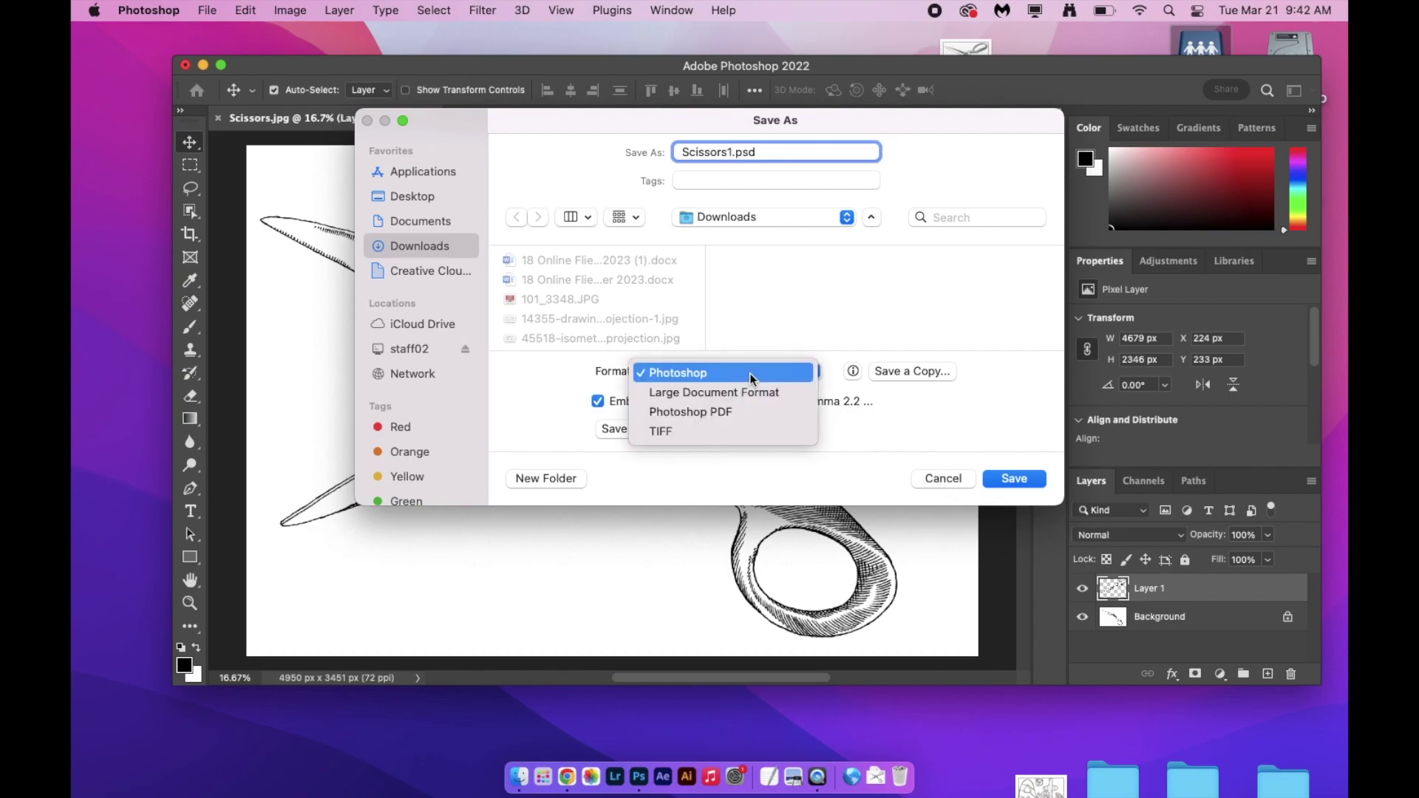
pyautogui.click(749, 374)
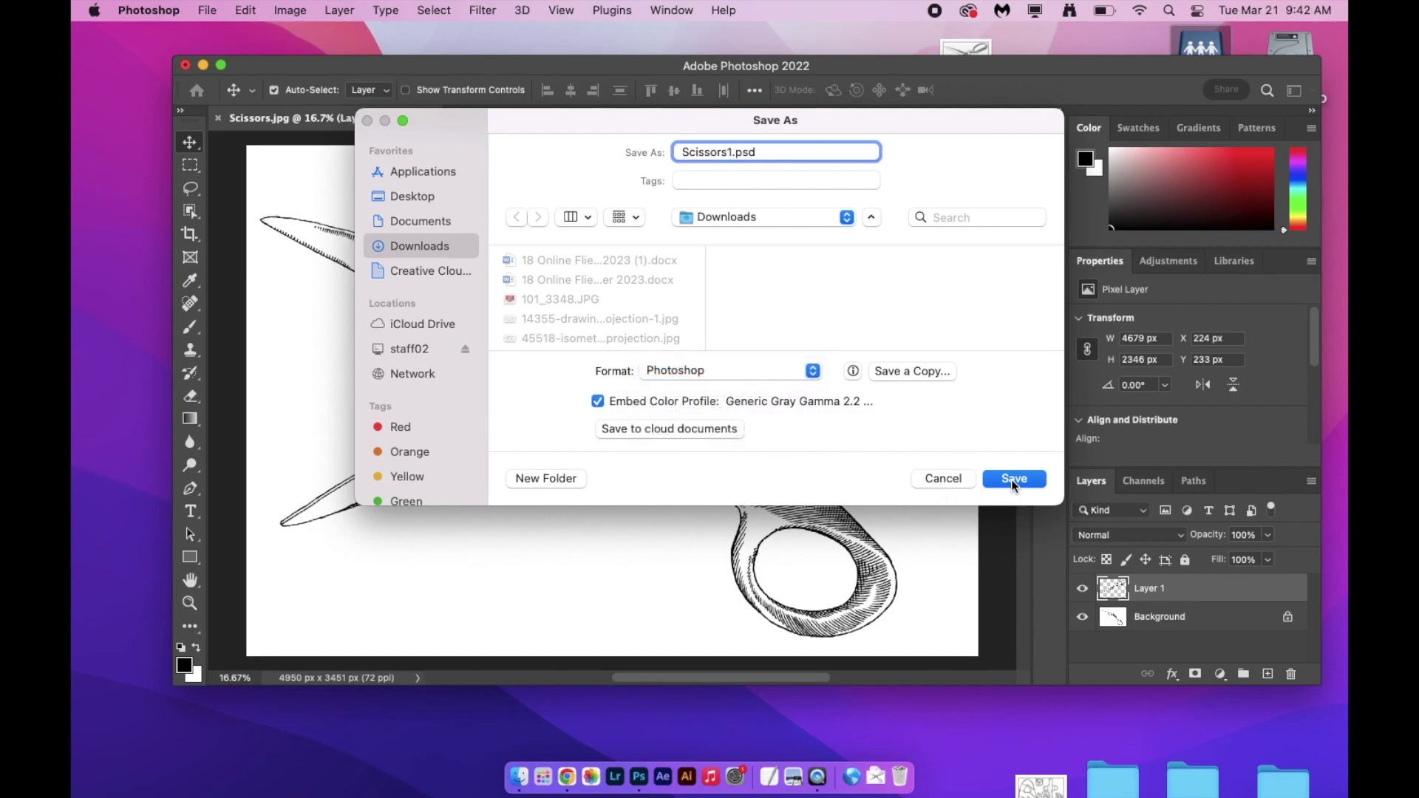
pyautogui.click(1008, 478)
pyautogui.click(919, 334)
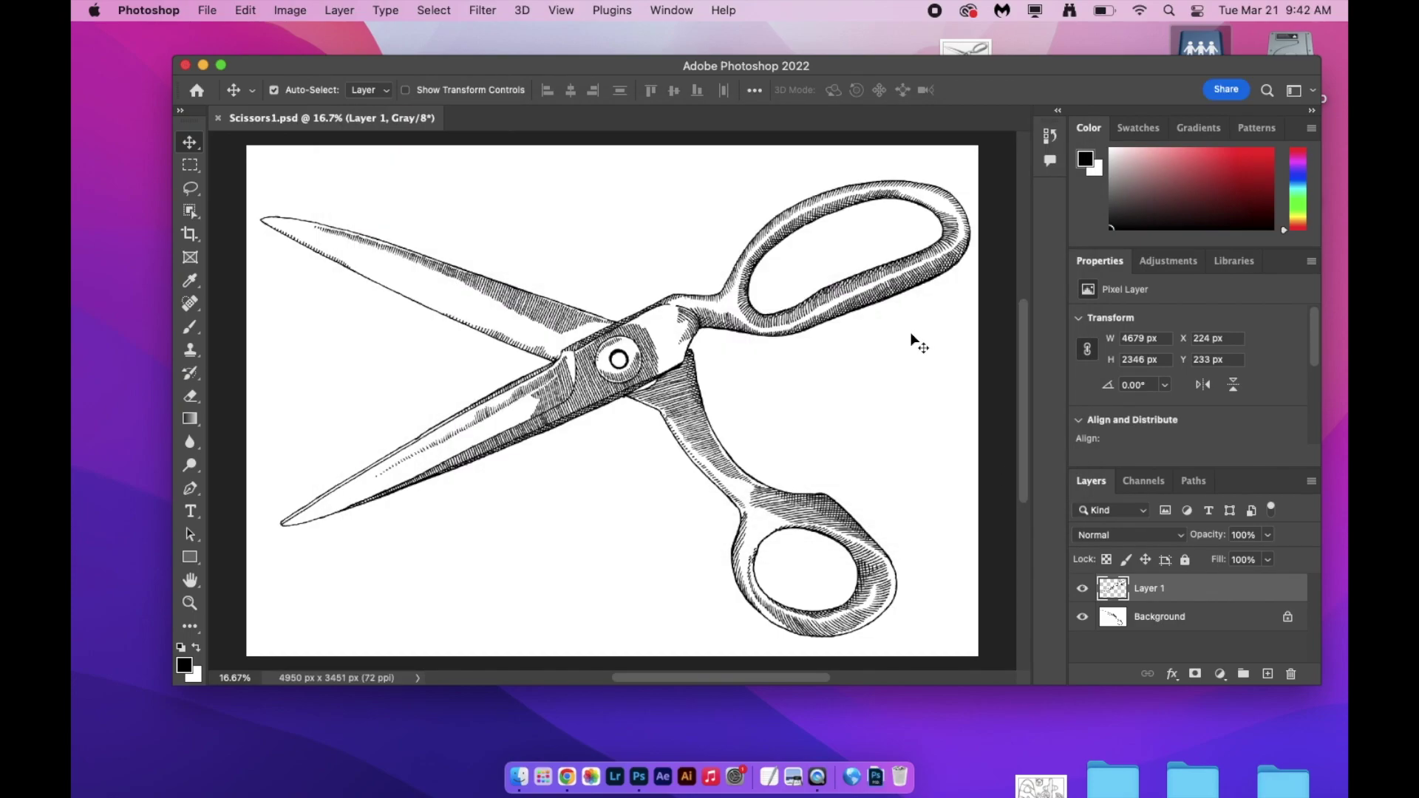
# Rotate the front blade a further 1.95° with Free Transform and apply it
pyautogui.click(208, 11)
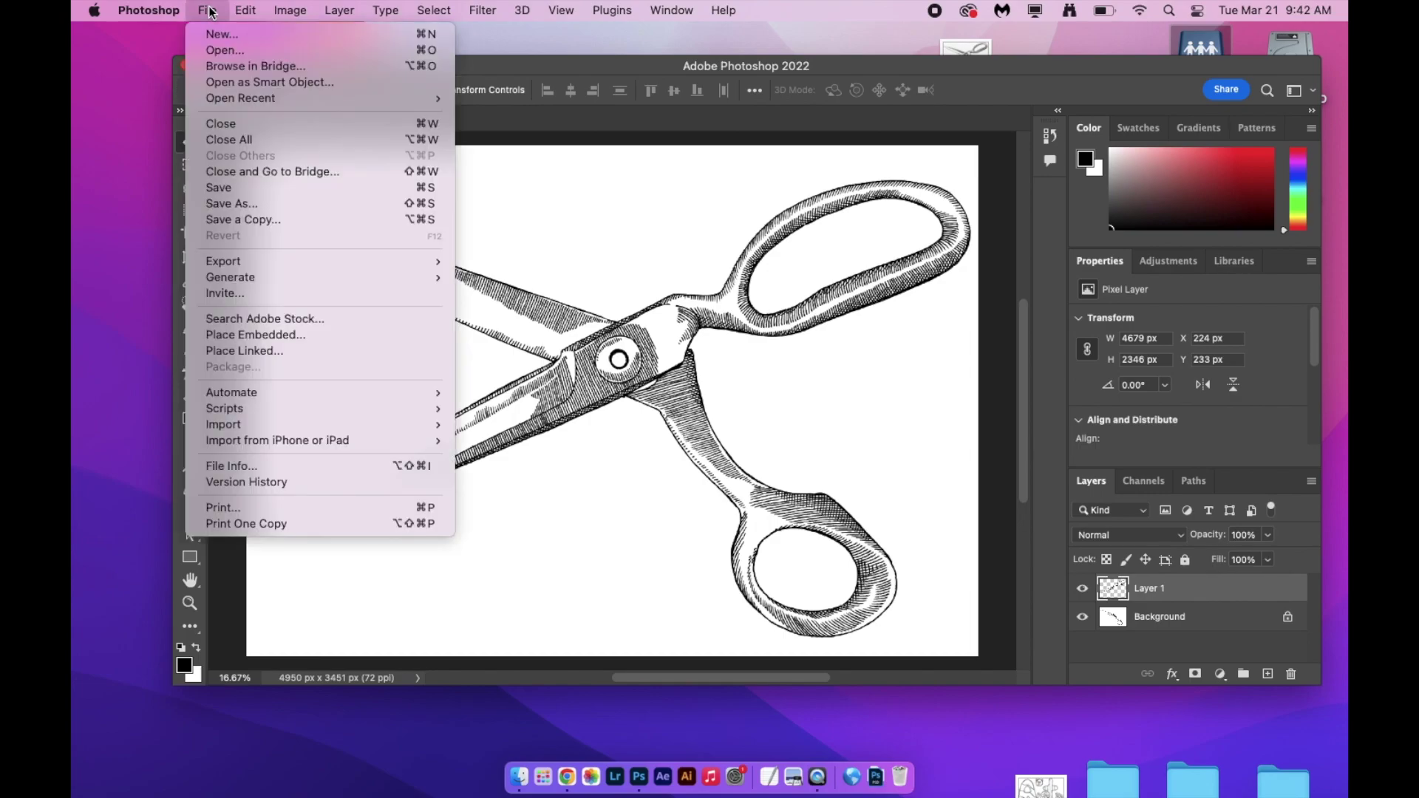
pyautogui.moveTo(246, 278)
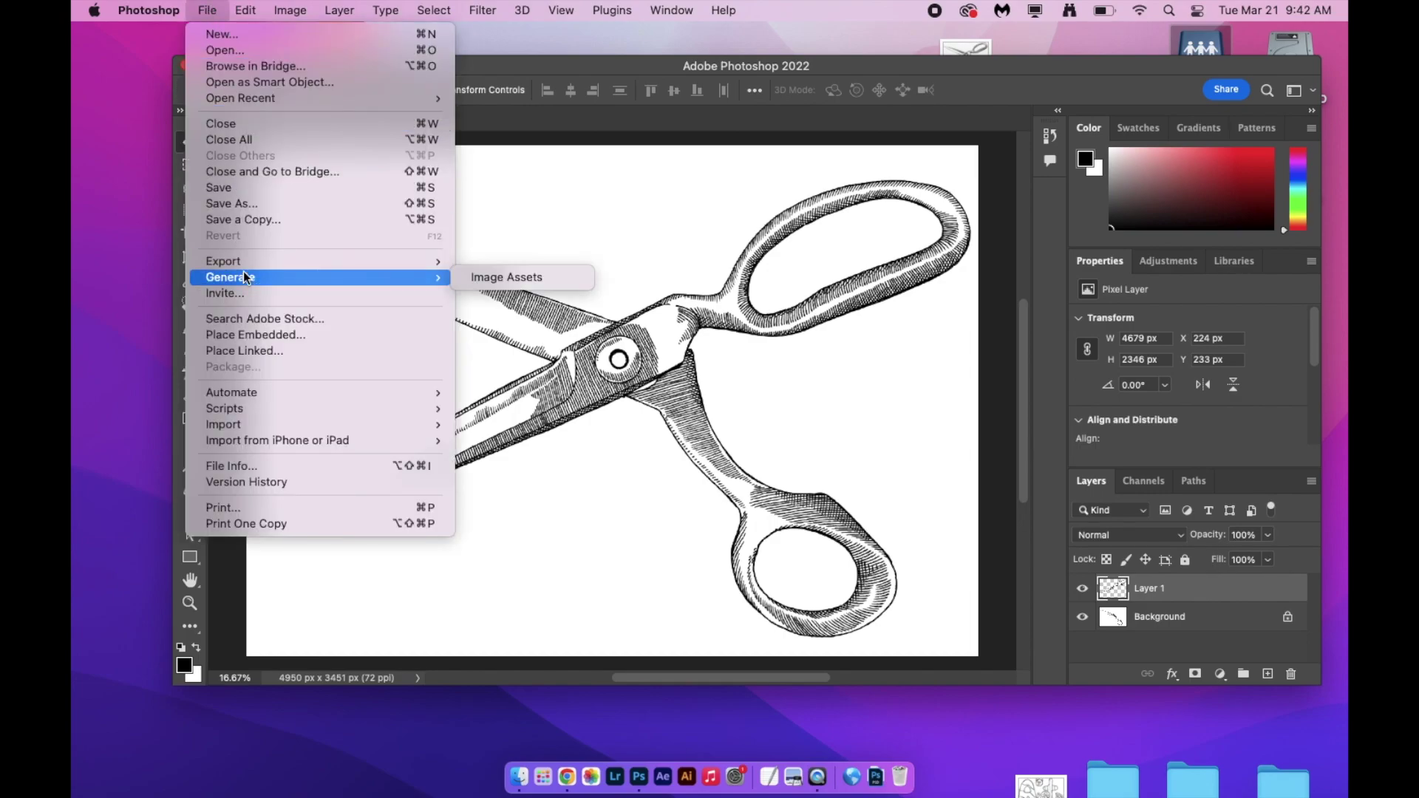
pyautogui.moveTo(245, 11)
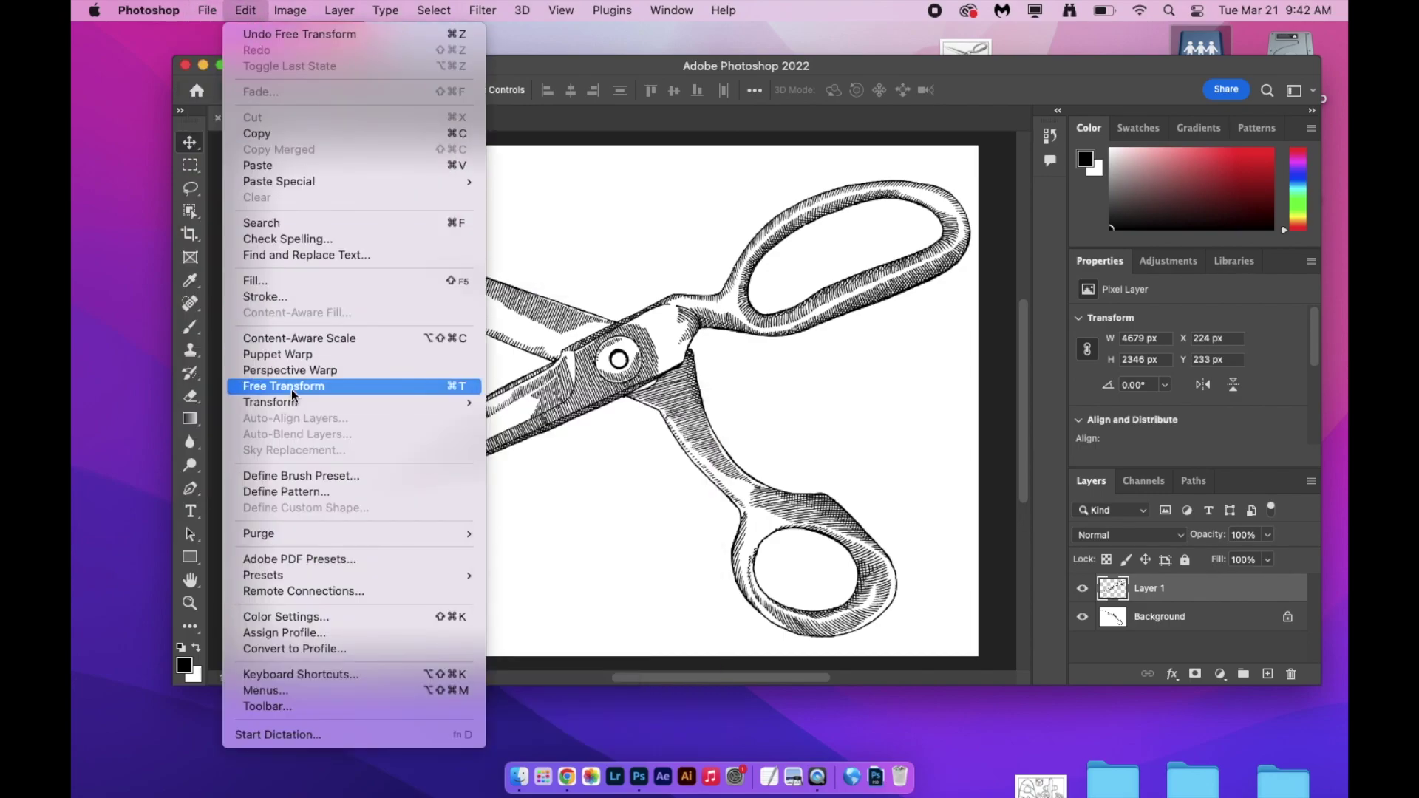
pyautogui.click(291, 386)
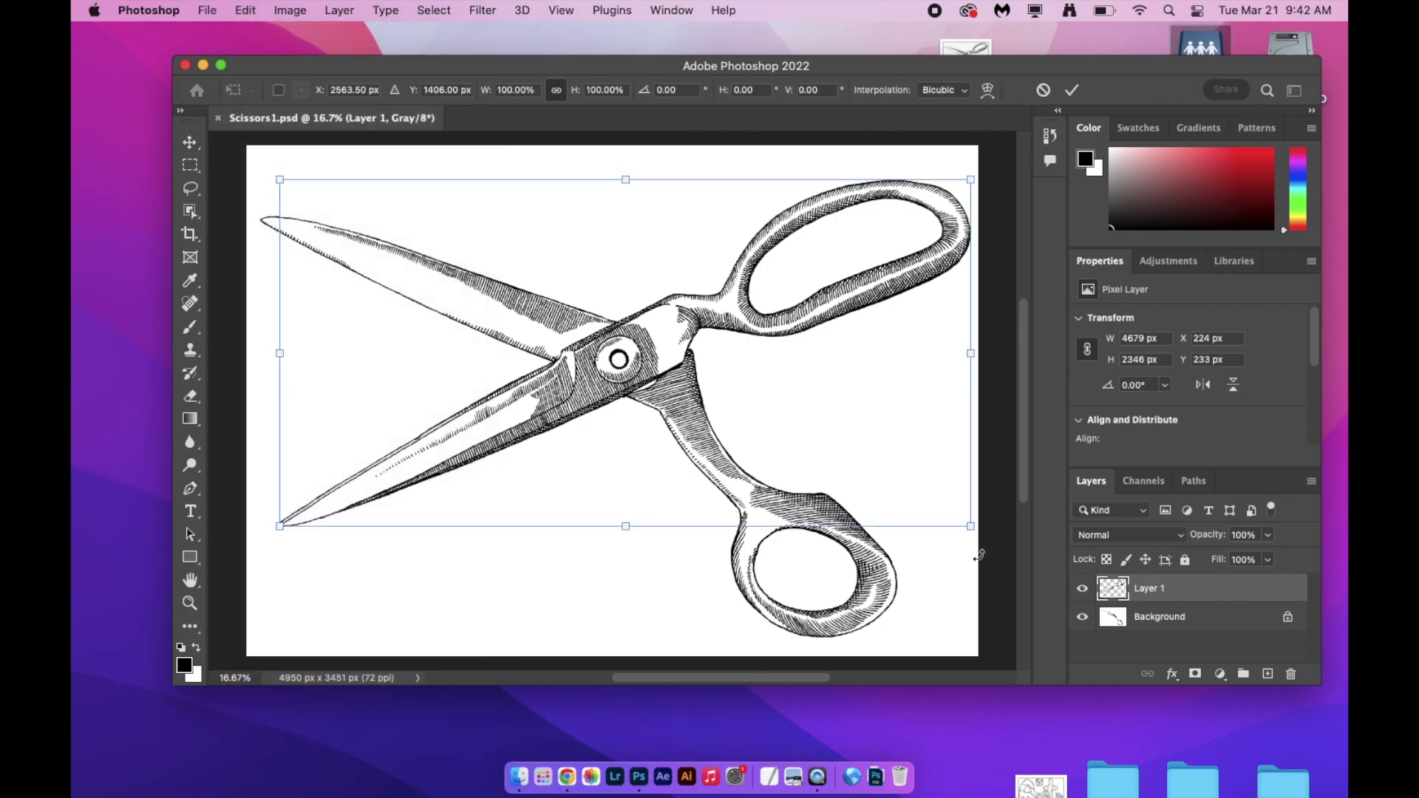
pyautogui.moveTo(968, 550); pyautogui.dragTo(959, 560)
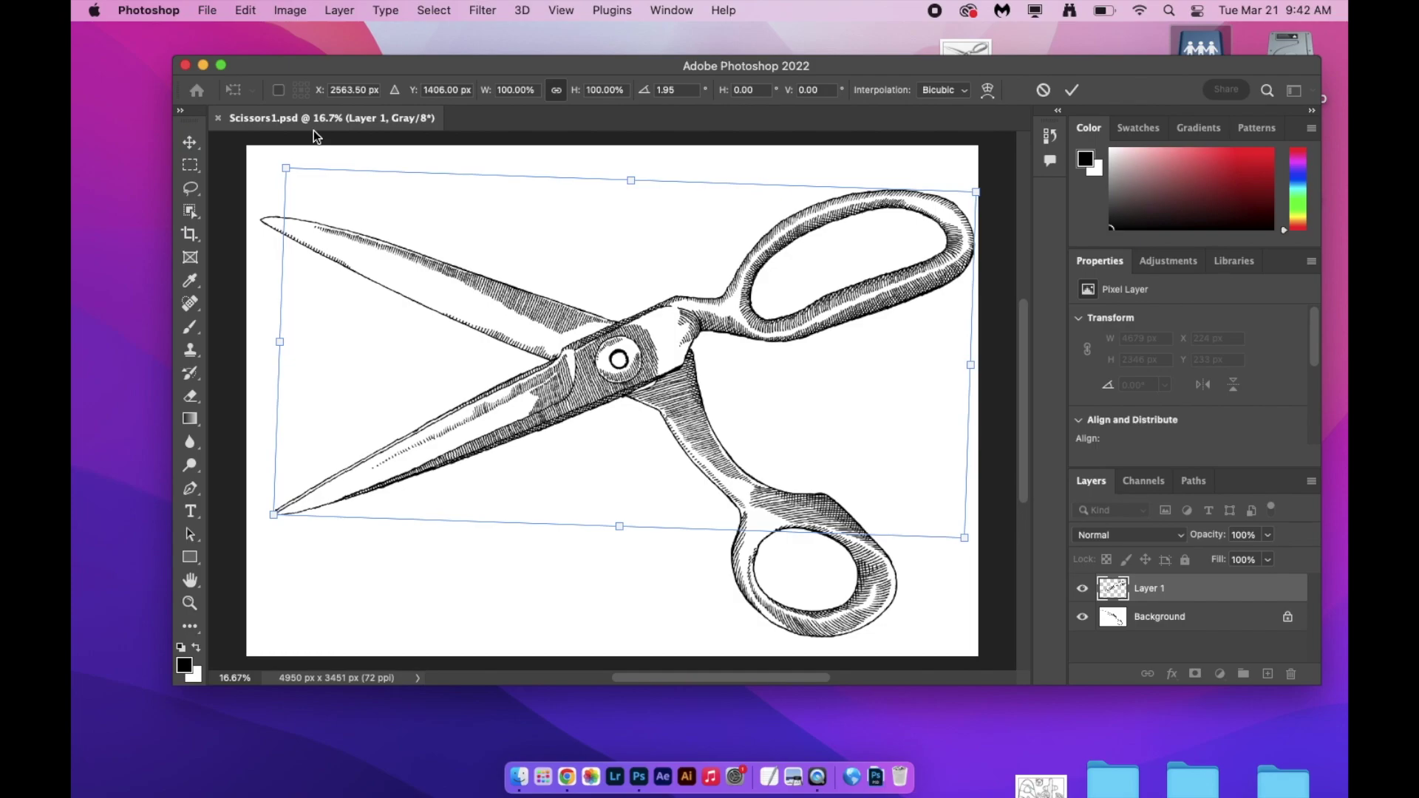
pyautogui.click(208, 11)
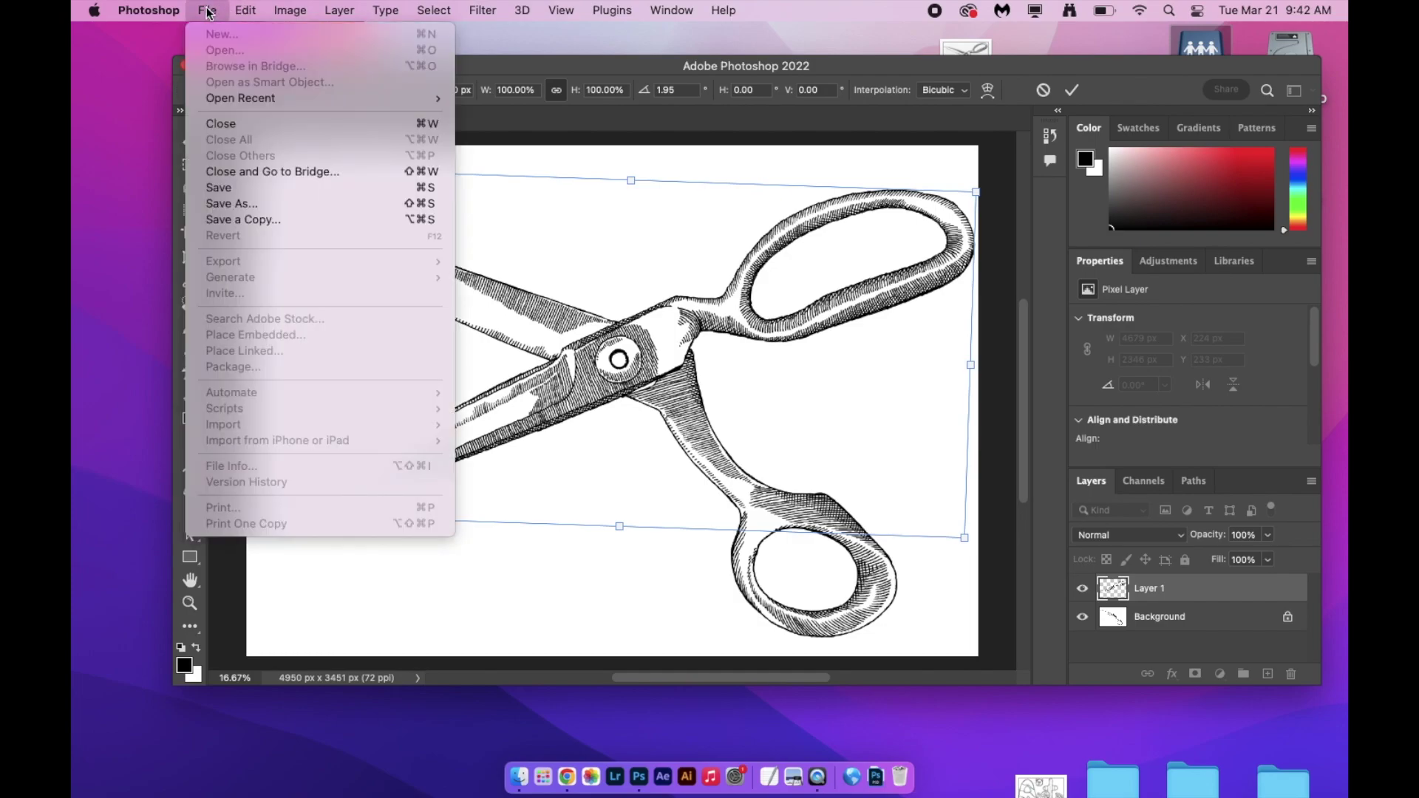
pyautogui.click(235, 204)
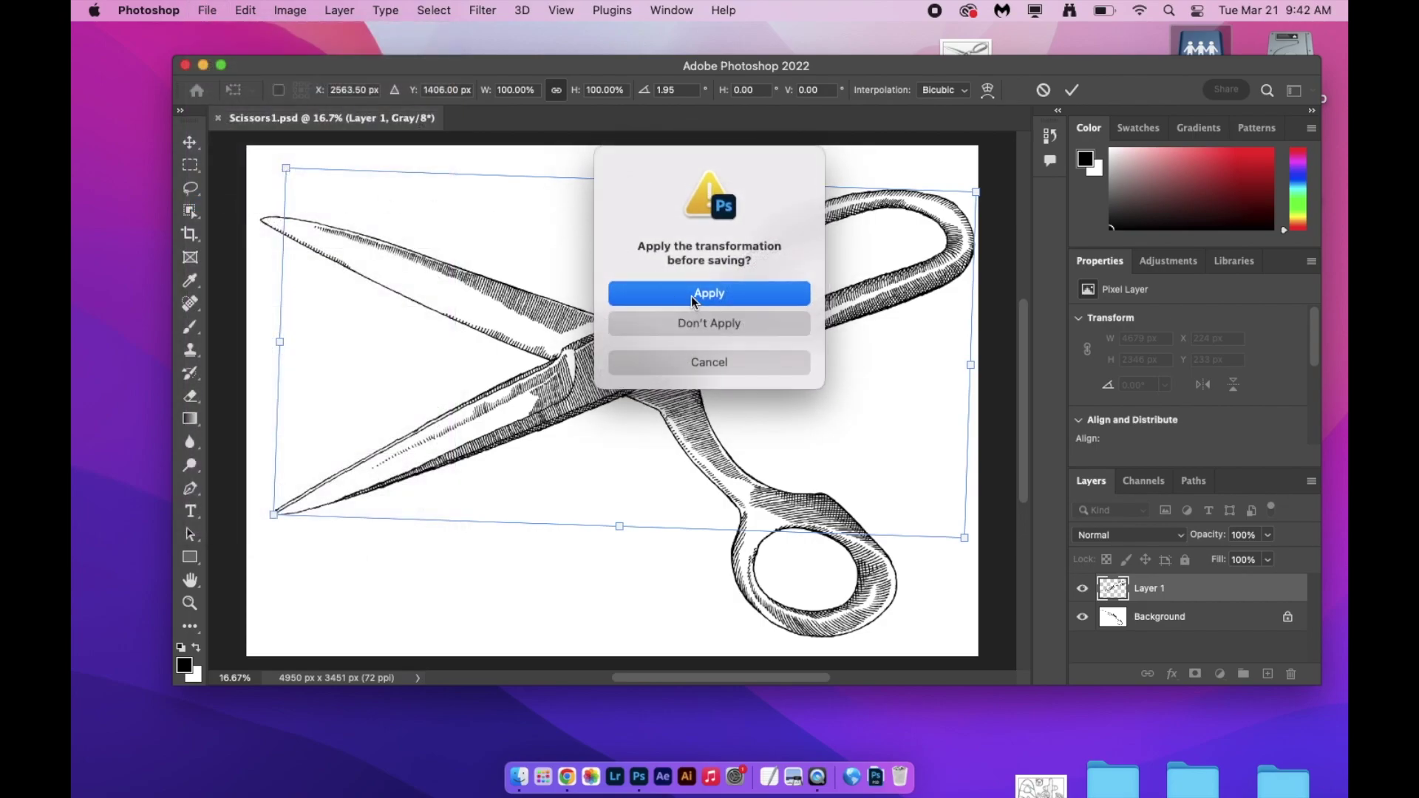
pyautogui.click(693, 296)
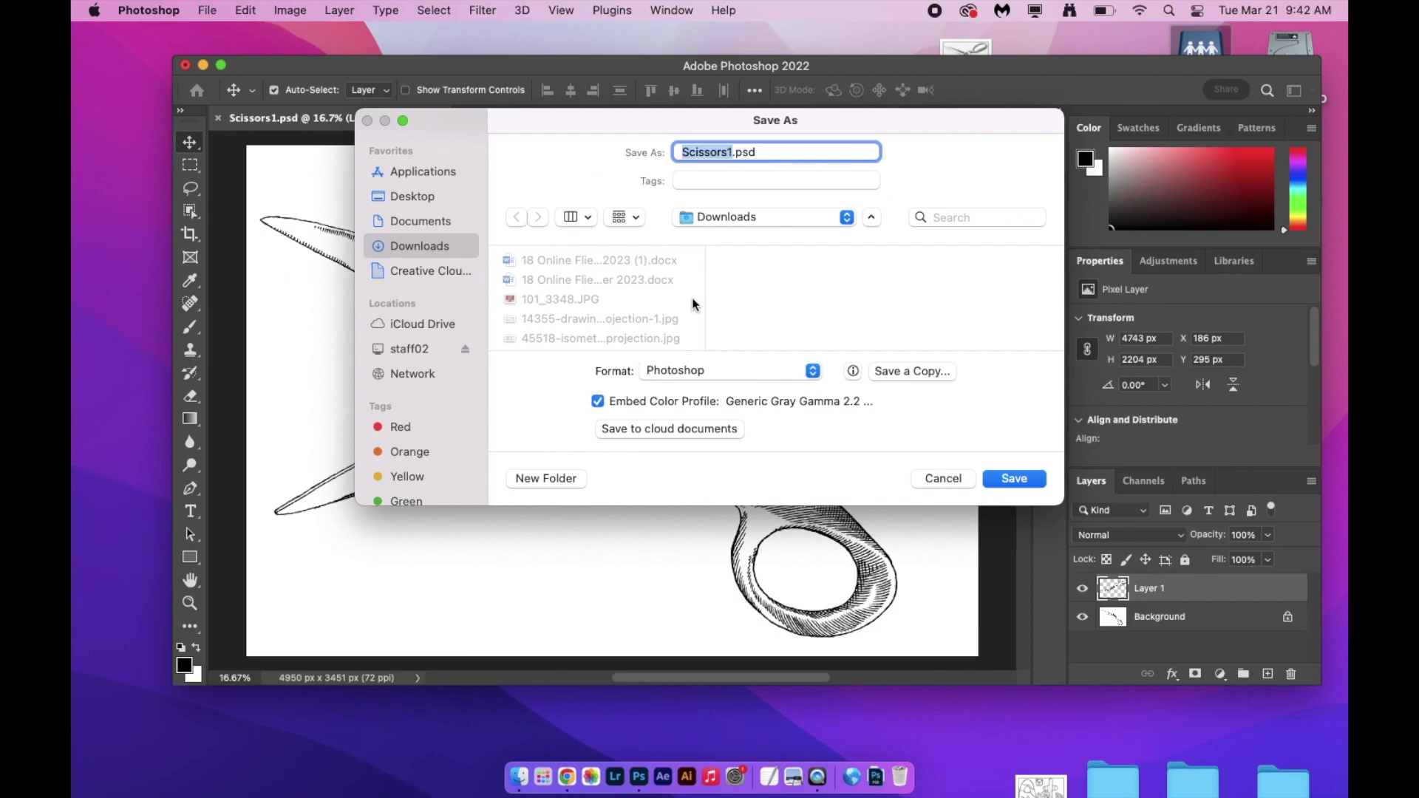
# Rename the file to Scissors2.psd and save it, accepting the Photoshop format options
pyautogui.click(732, 151)
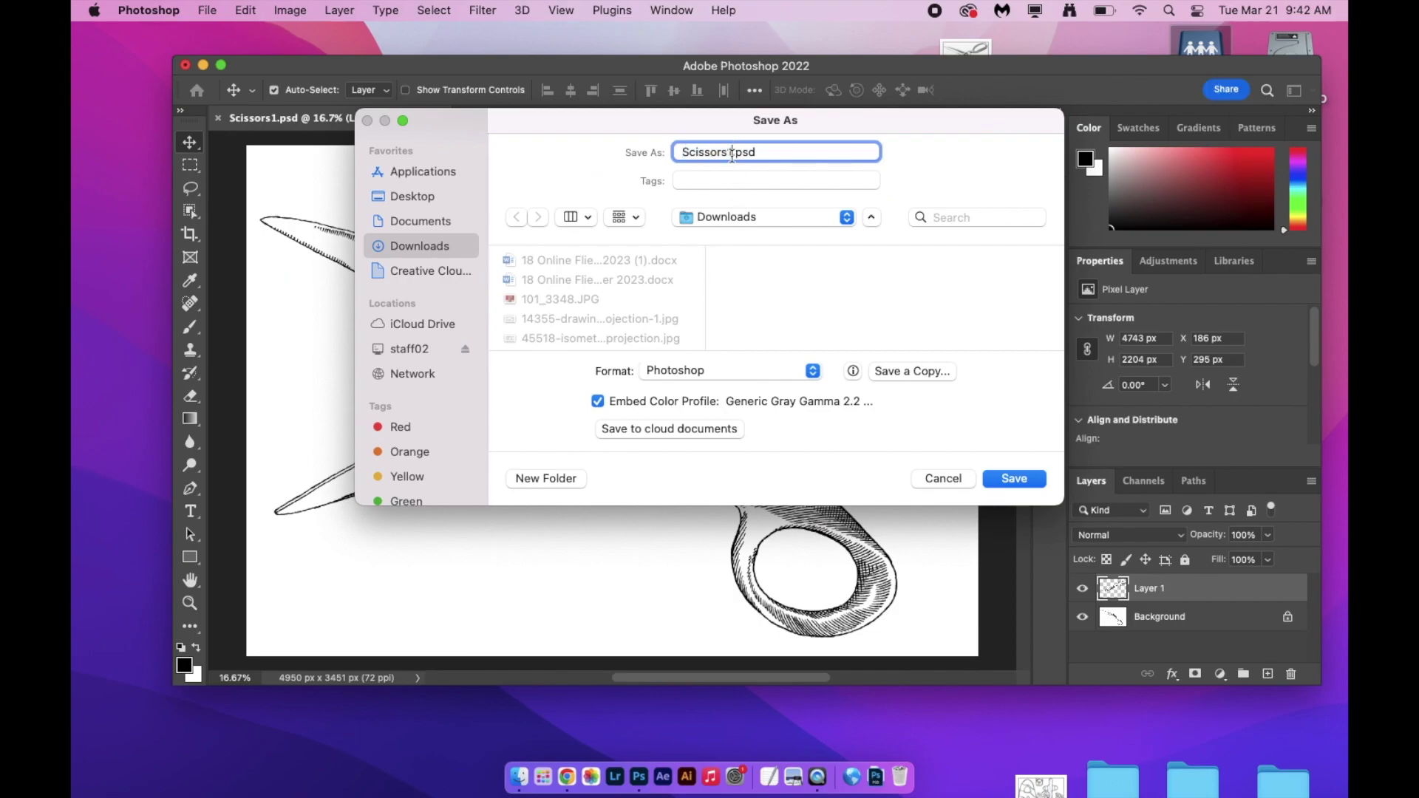
pyautogui.press('BackSpace')
pyautogui.write('2')
pyautogui.click(1010, 481)
pyautogui.click(920, 337)
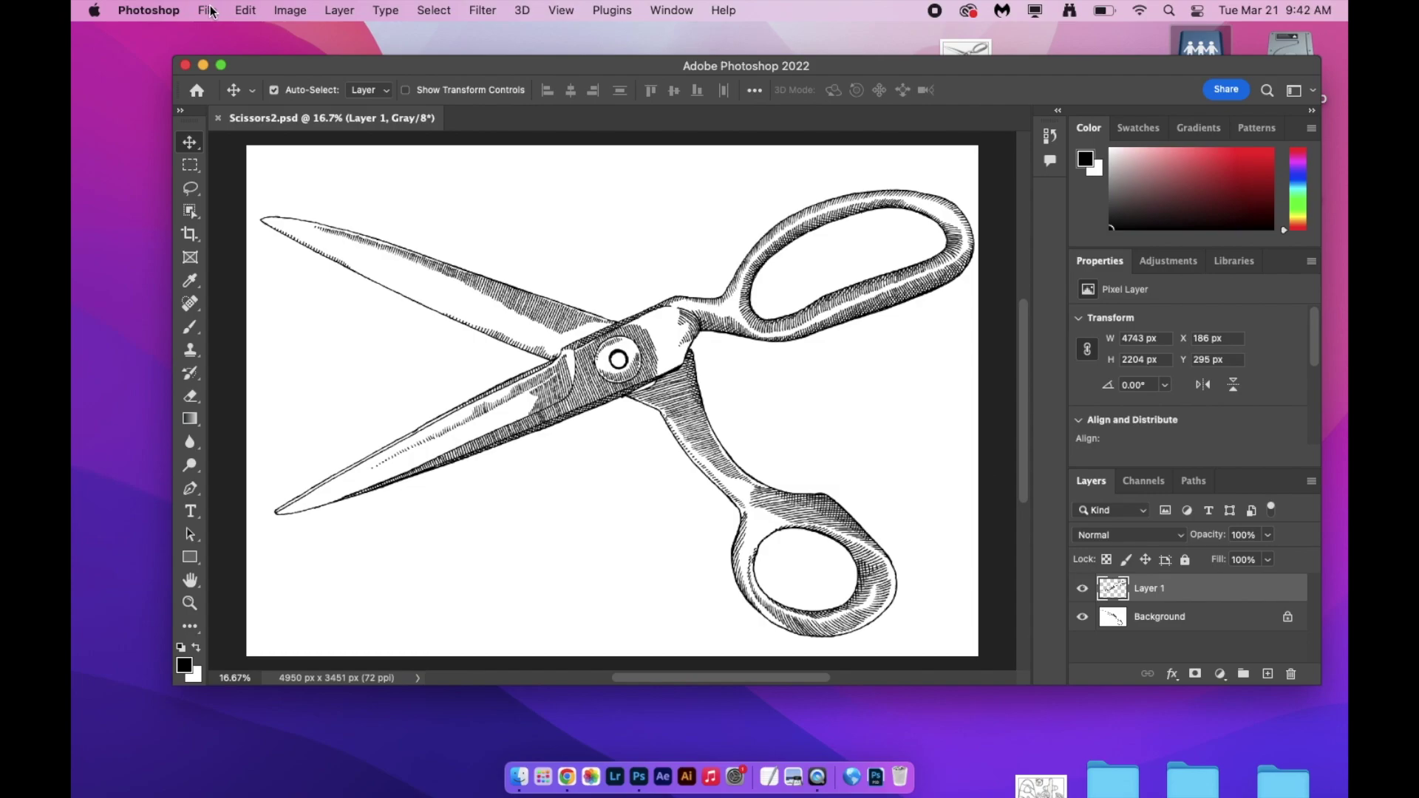
# Rotate the front blade 7.86° further toward closed with Free Transform and apply it
pyautogui.click(248, 9)
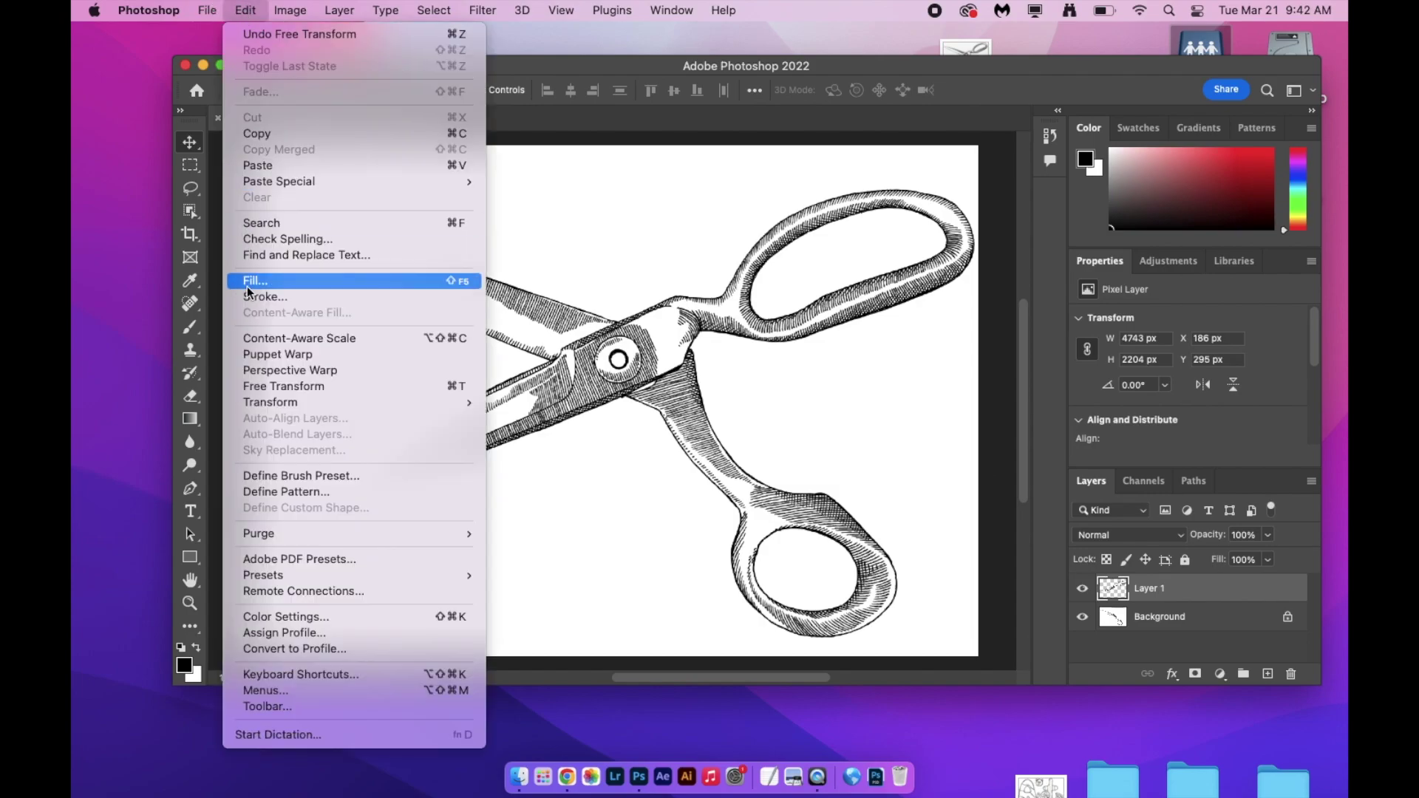
pyautogui.click(251, 391)
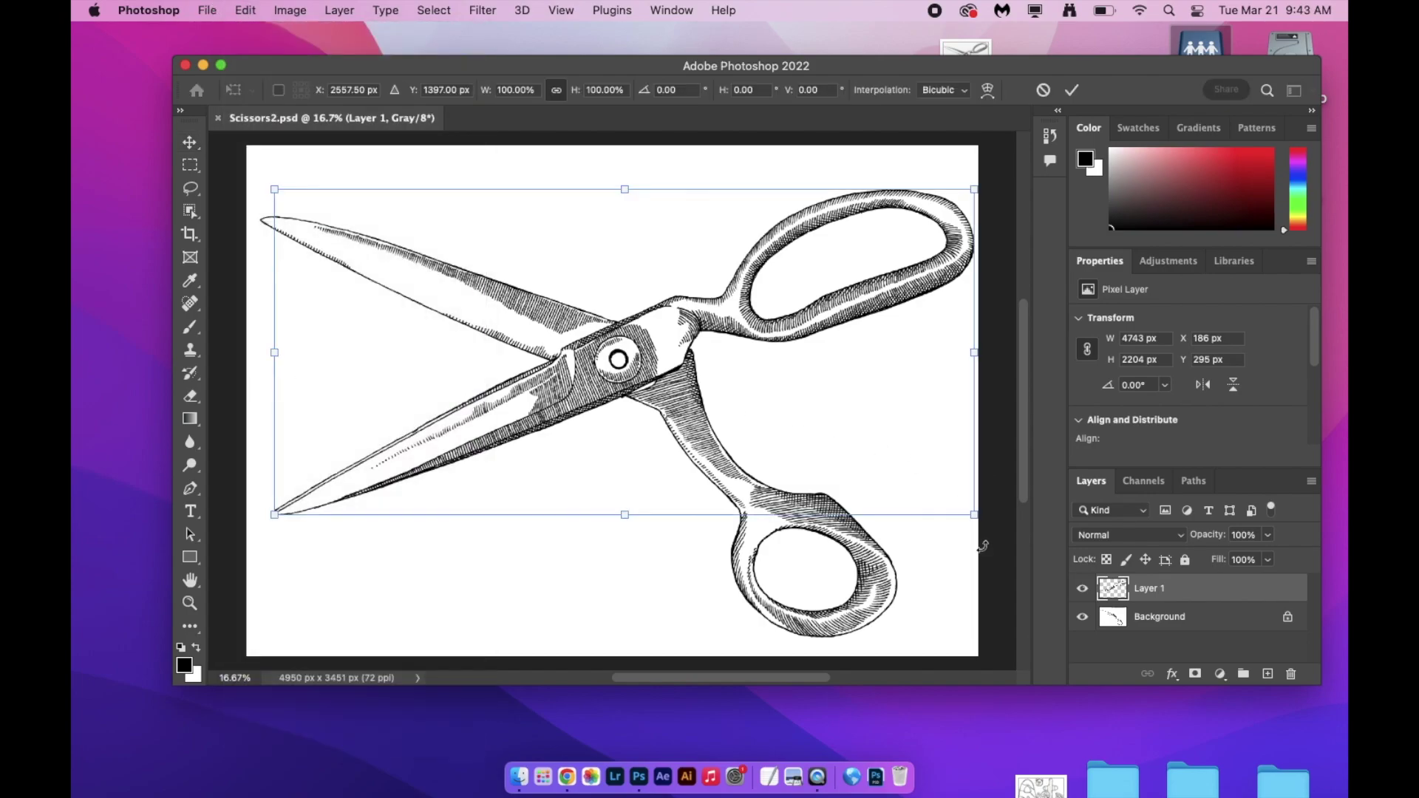
pyautogui.moveTo(965, 545); pyautogui.dragTo(940, 589)
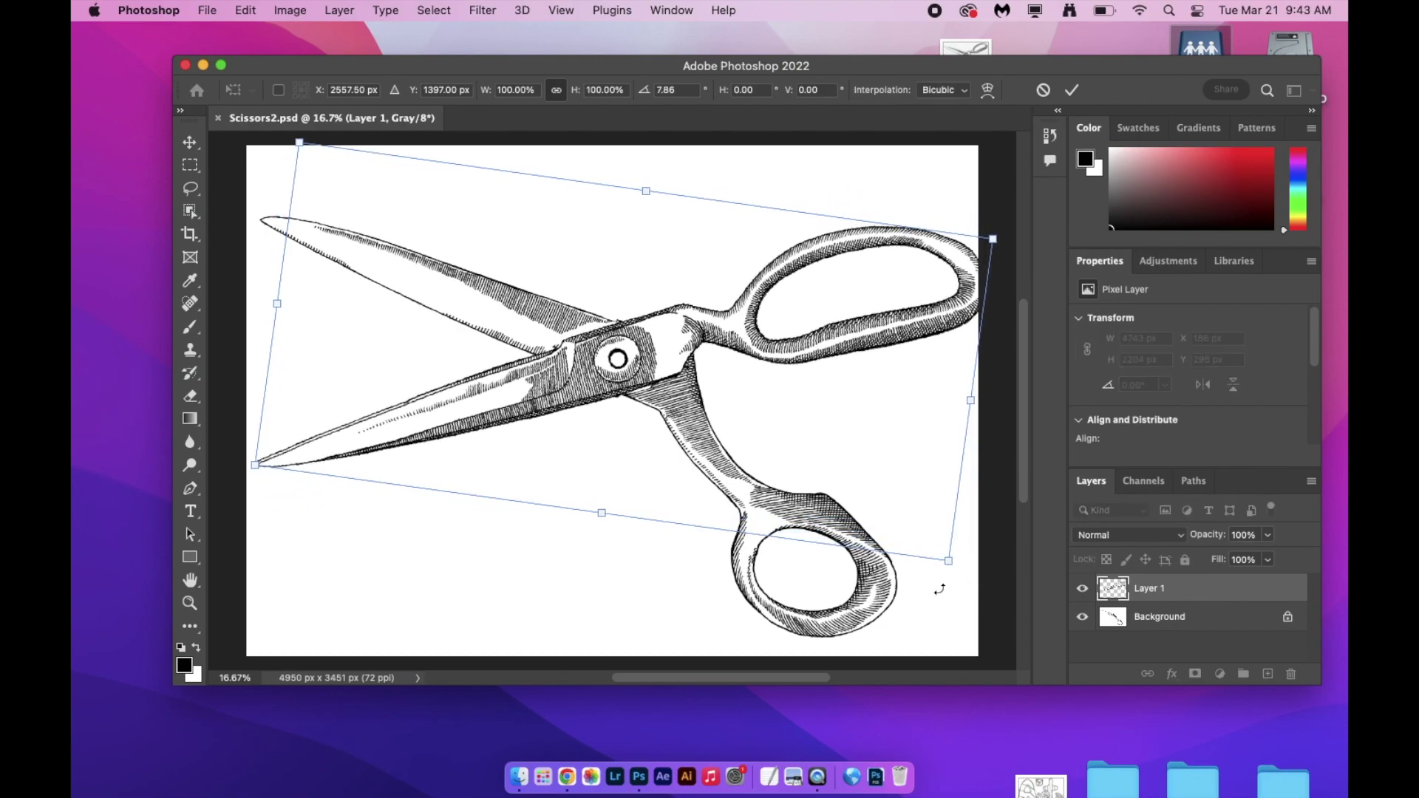
pyautogui.click(287, 14)
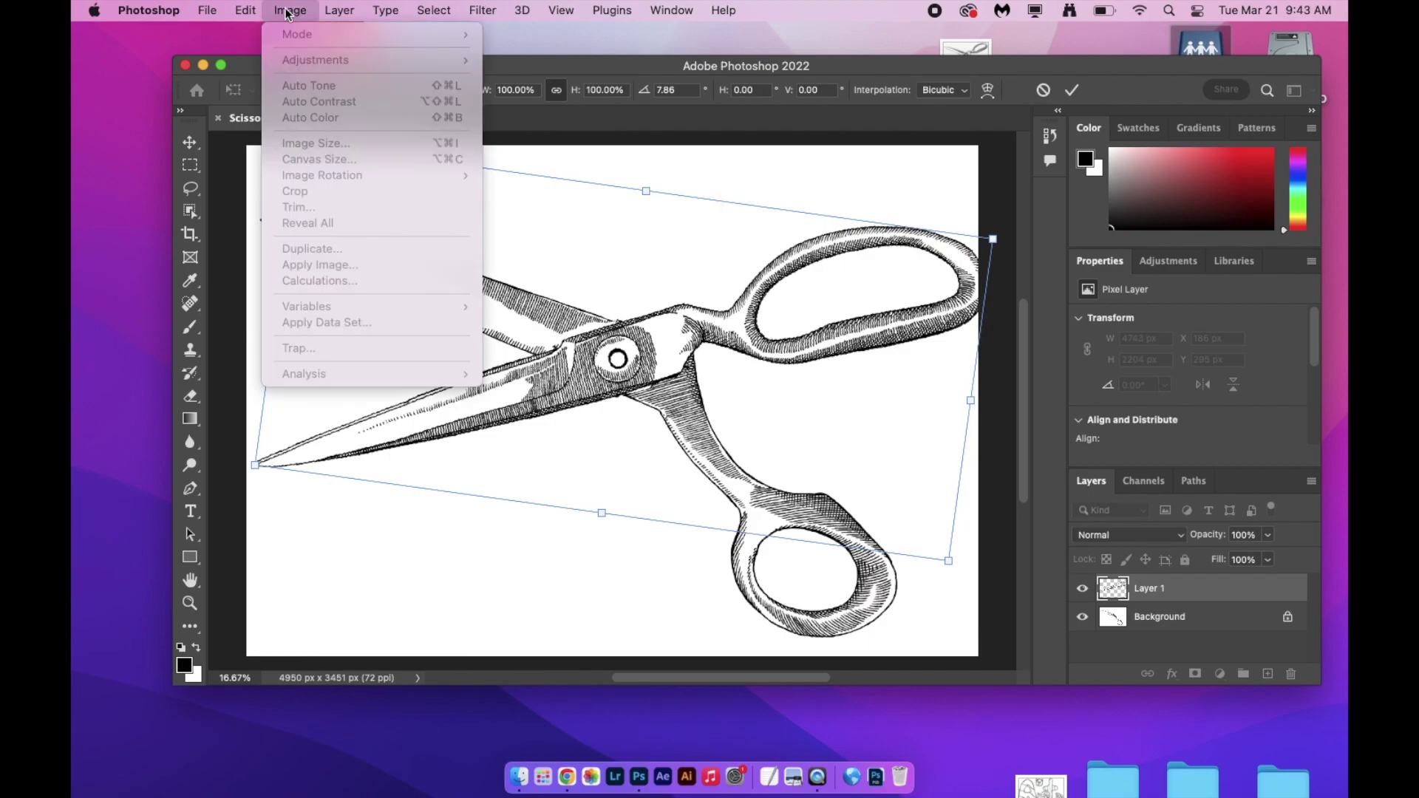
pyautogui.moveTo(203, 8)
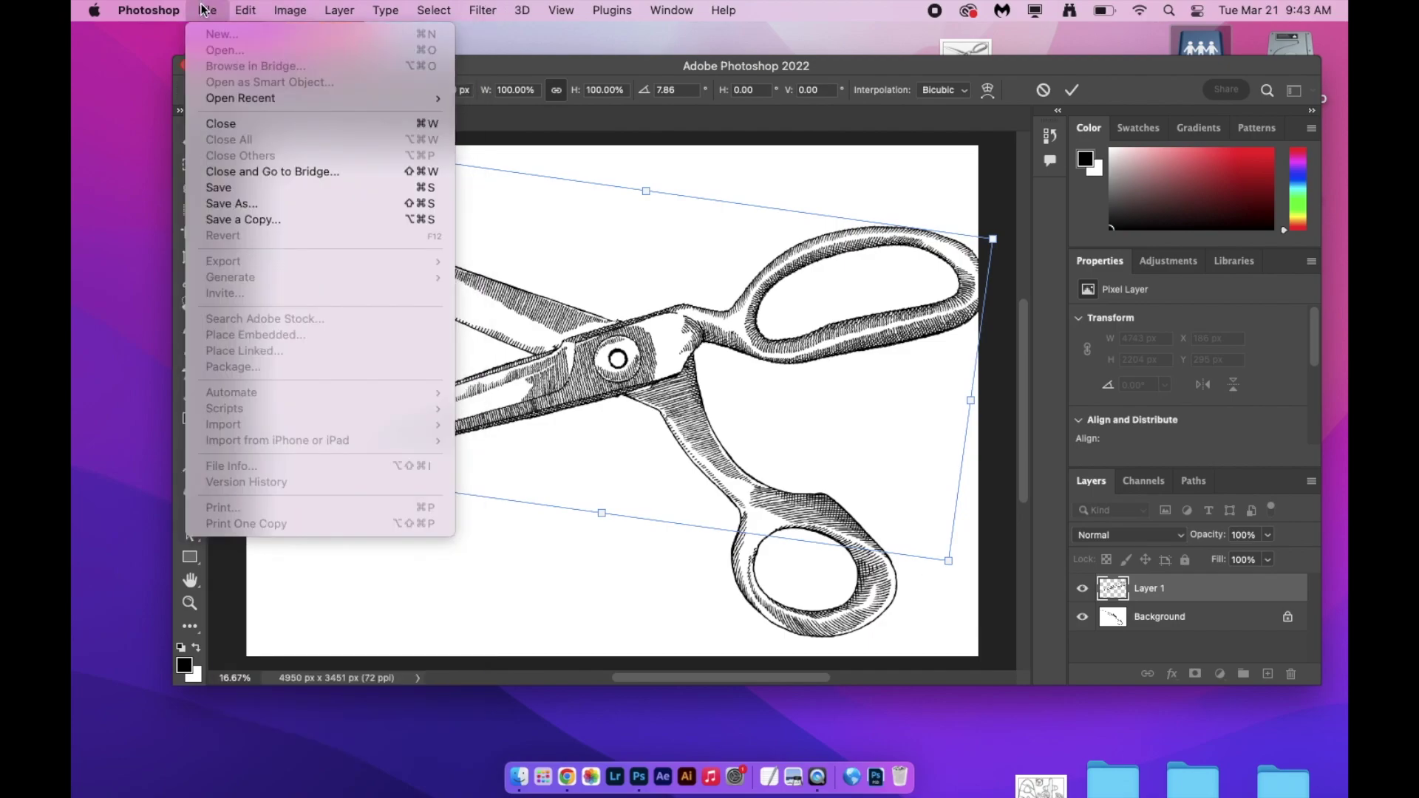
pyautogui.click(242, 210)
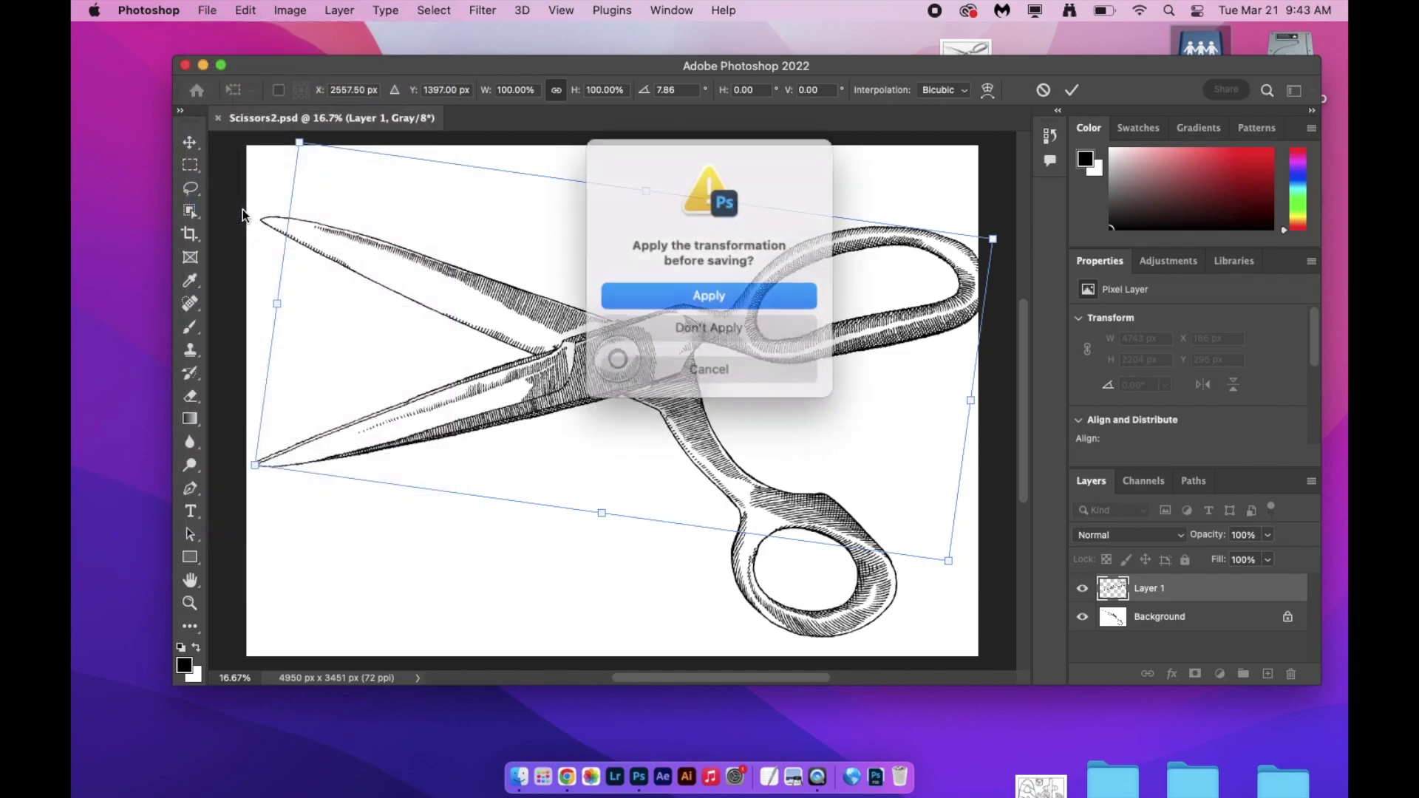
pyautogui.click(711, 296)
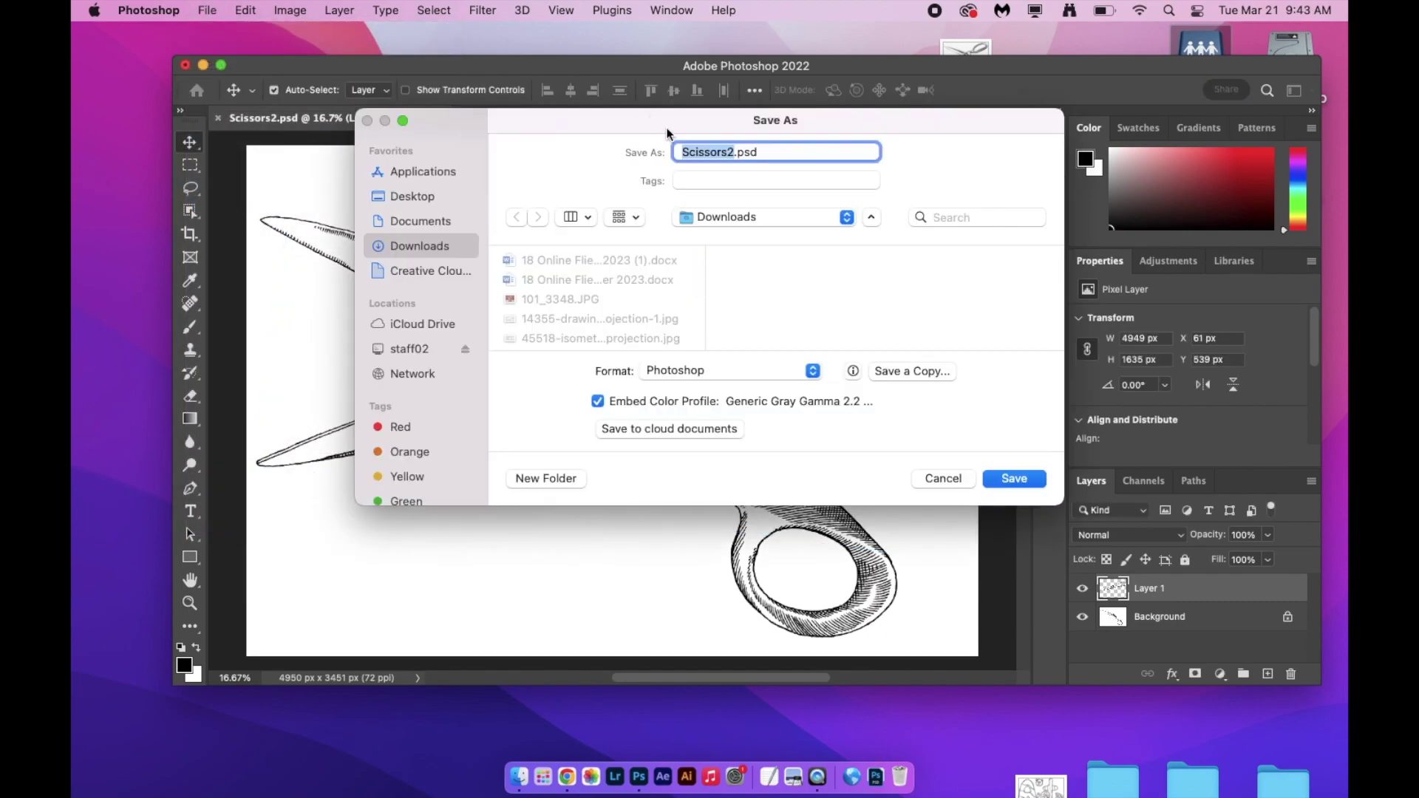
# Rename the file to Scissors3.psd and save it, accepting the format options
pyautogui.click(734, 154)
pyautogui.press('BackSpace')
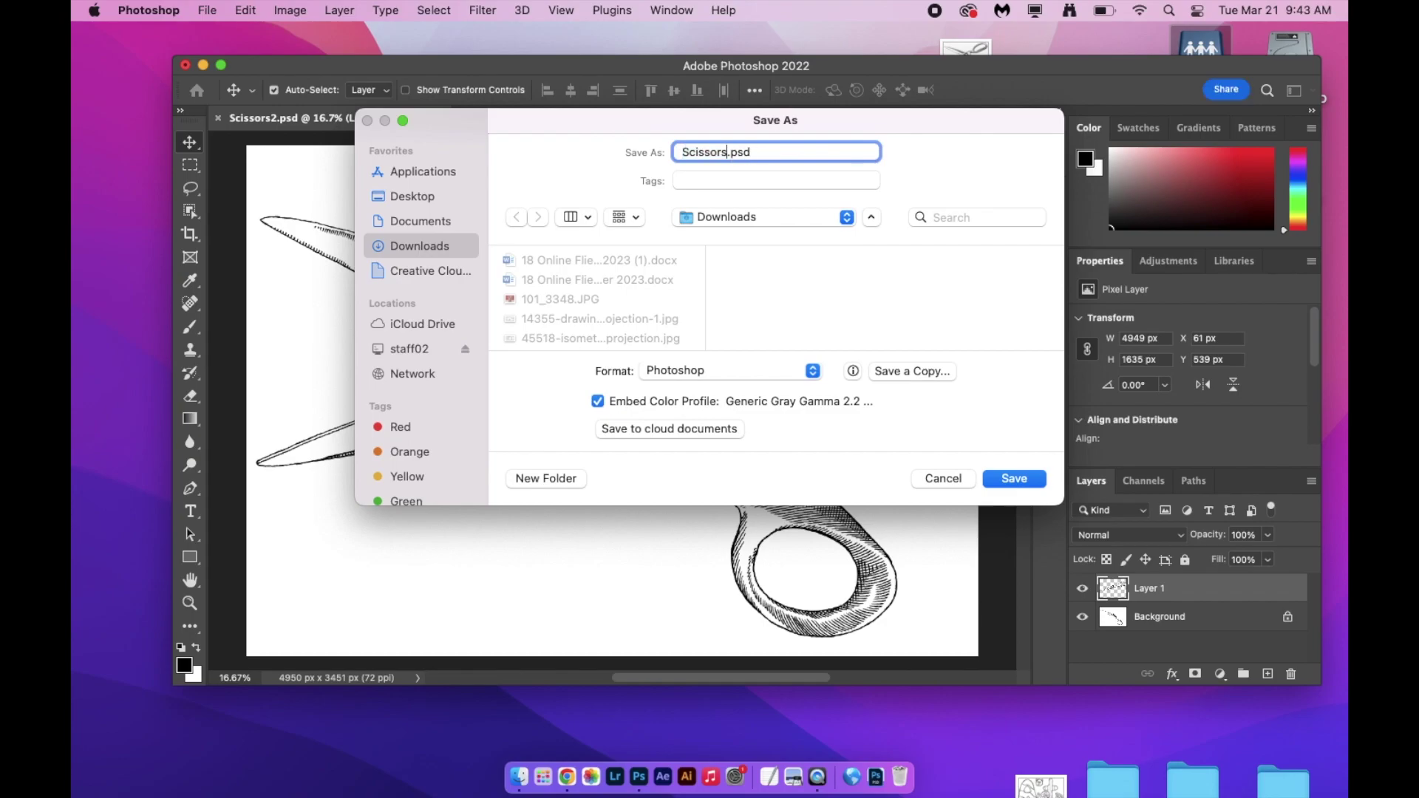
pyautogui.write('3')
pyautogui.click(1015, 479)
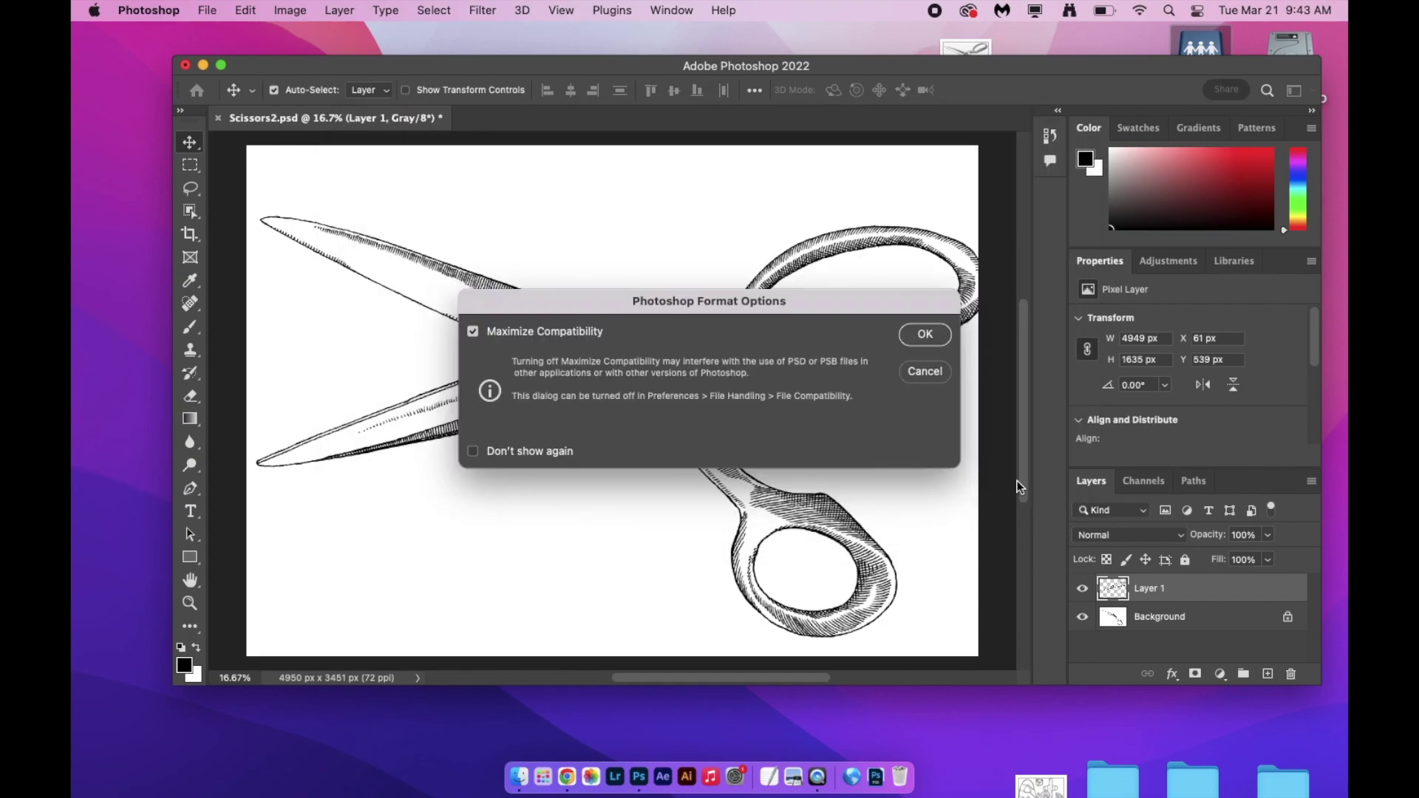
pyautogui.click(923, 336)
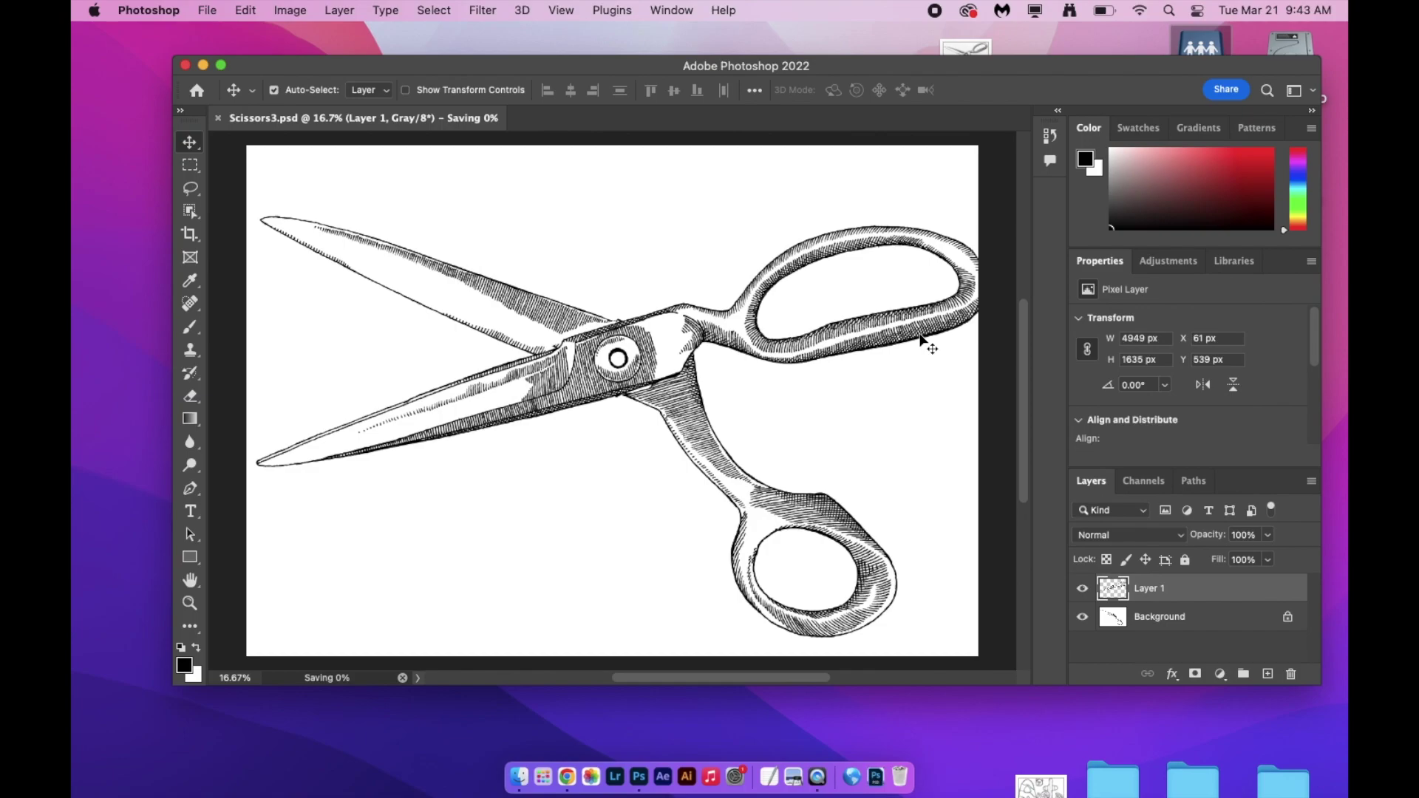
pyautogui.click(209, 11)
# Rotate the front blade about 10° further toward closed and zoom out to see the whole canvas
pyautogui.moveTo(245, 10)
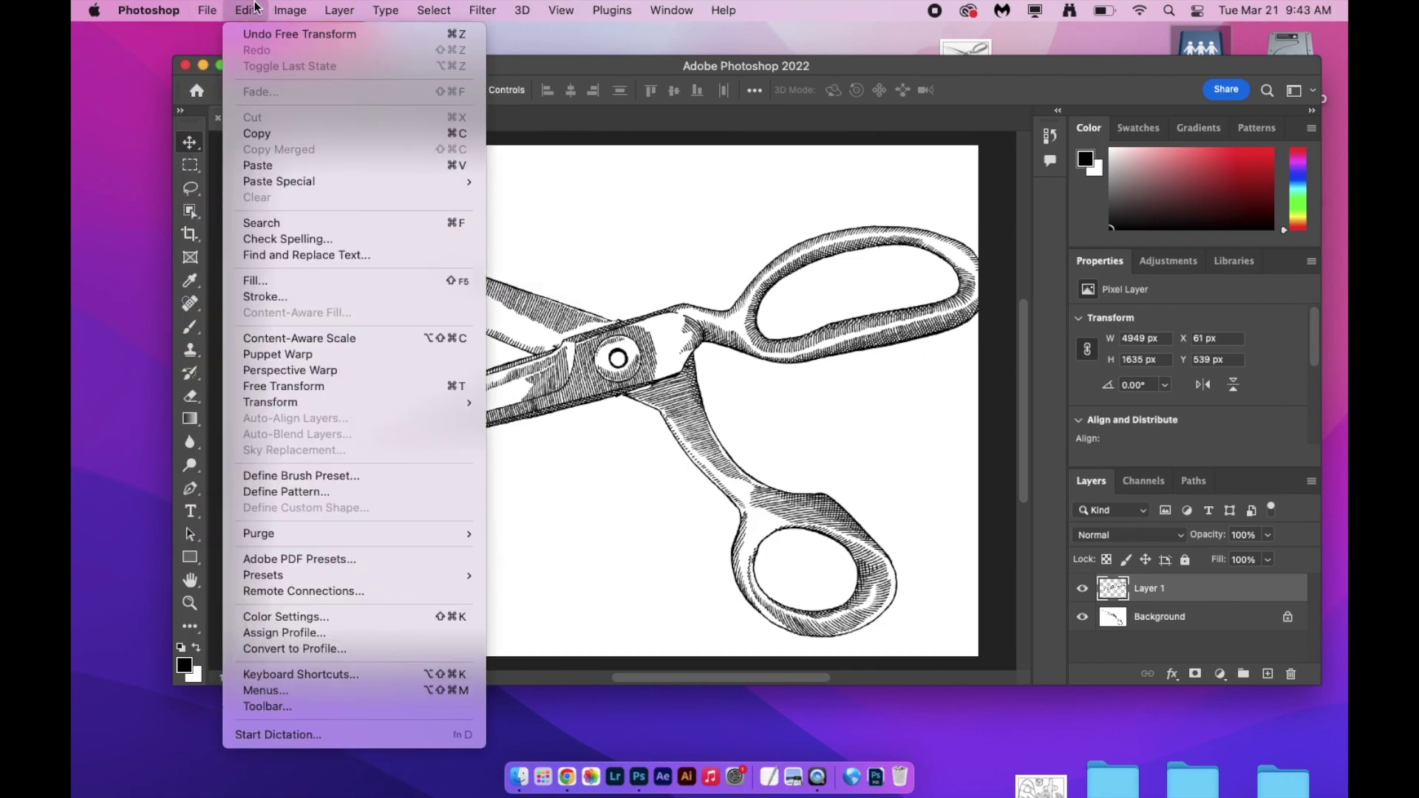
pyautogui.click(291, 384)
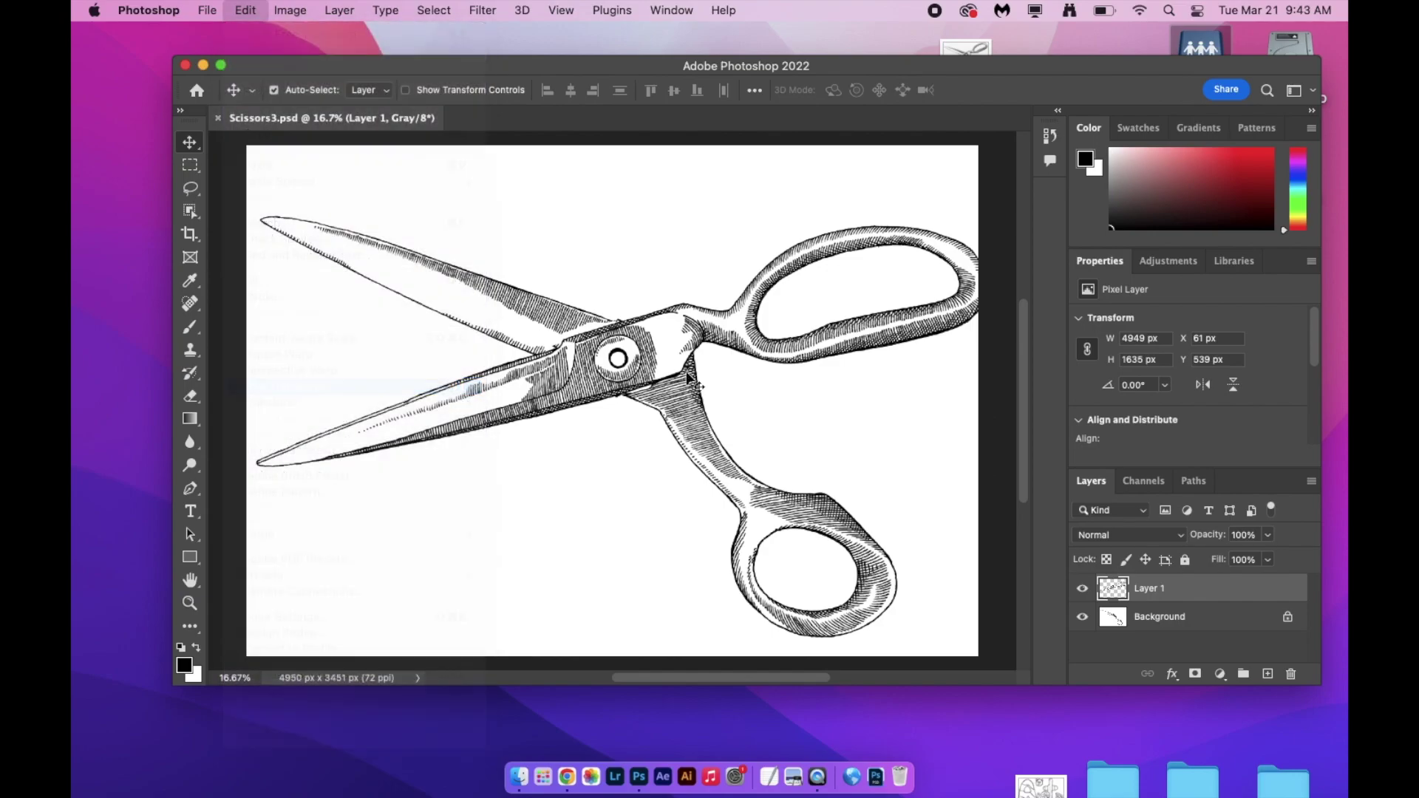
pyautogui.moveTo(991, 487); pyautogui.dragTo(960, 548)
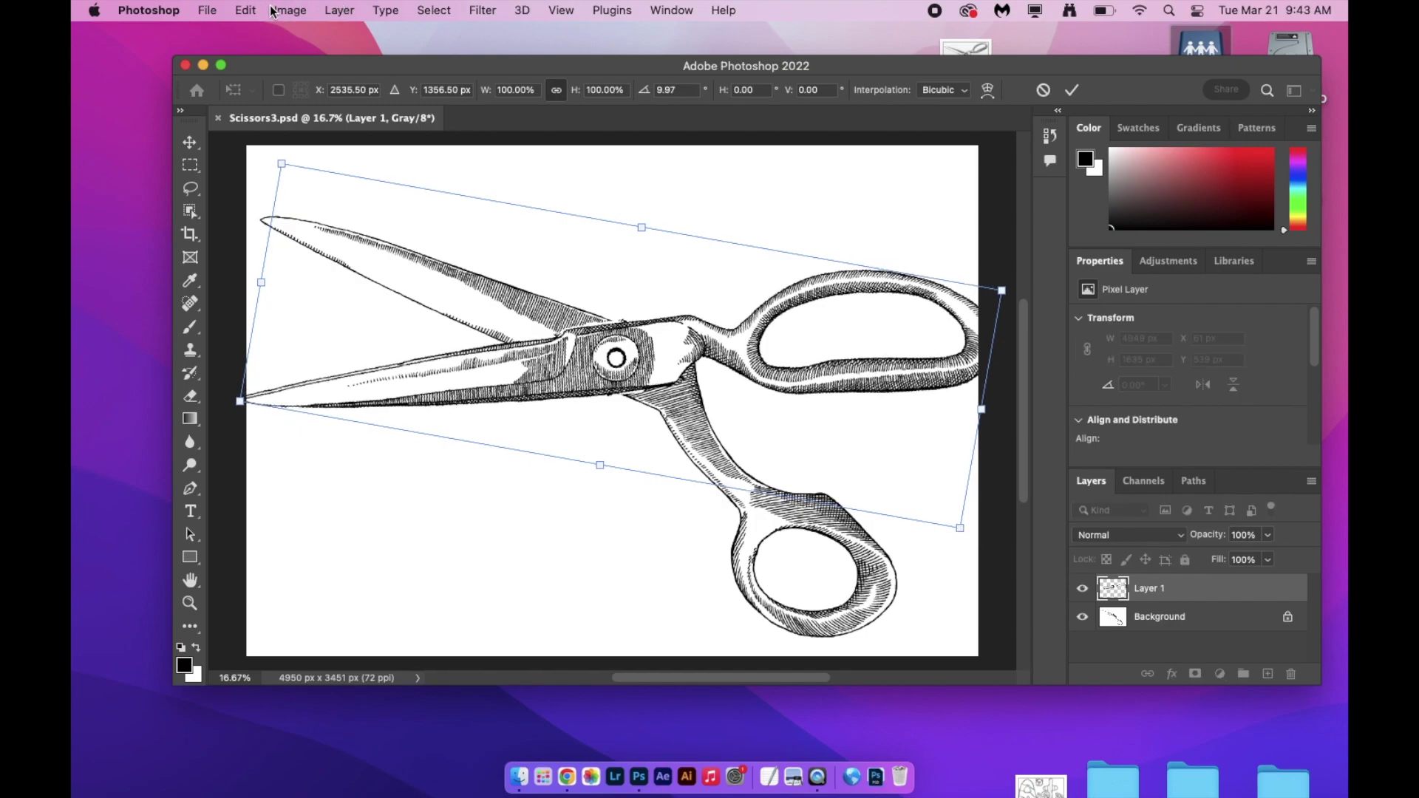
pyautogui.press('super+minus')
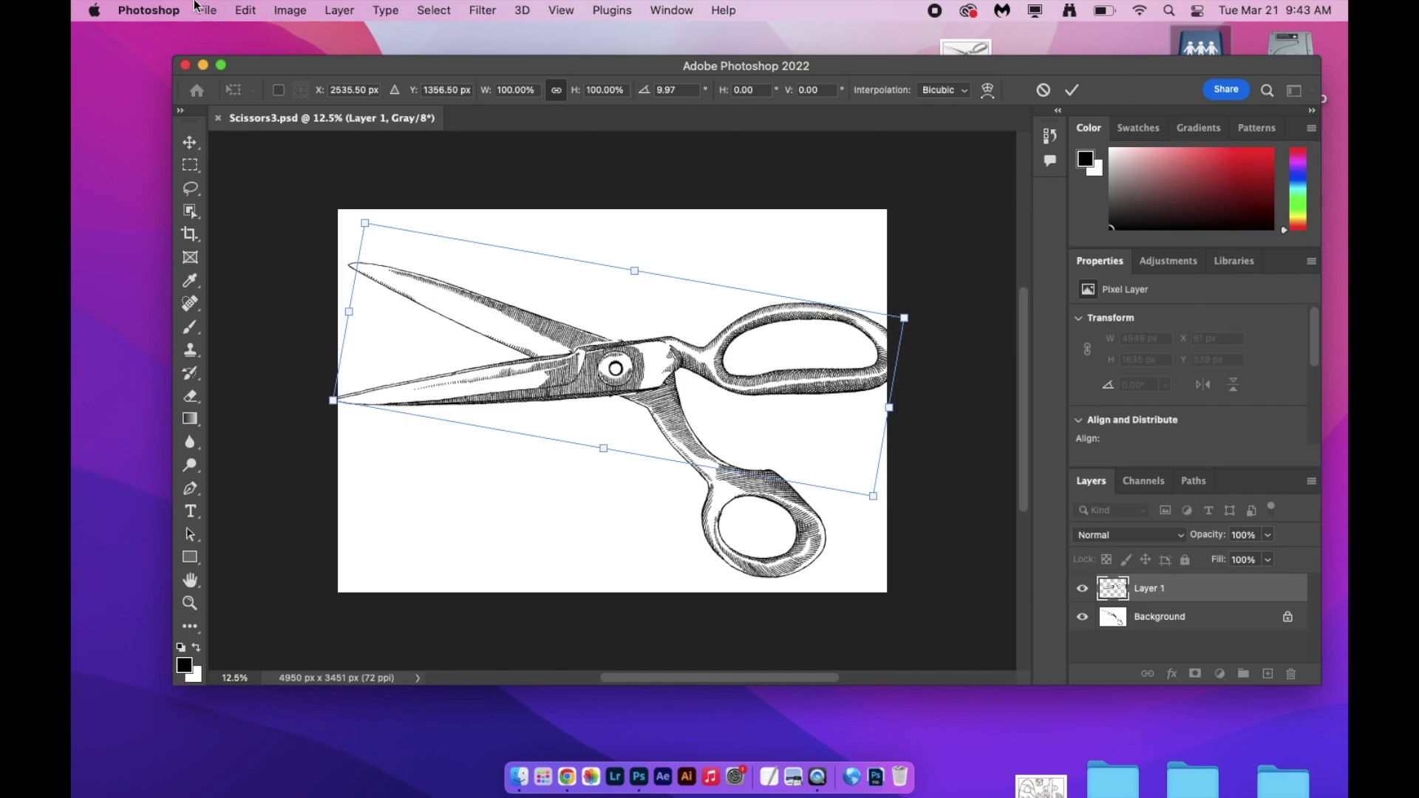
# Apply the rotation and save the document as Scissors4.psd
pyautogui.click(291, 11)
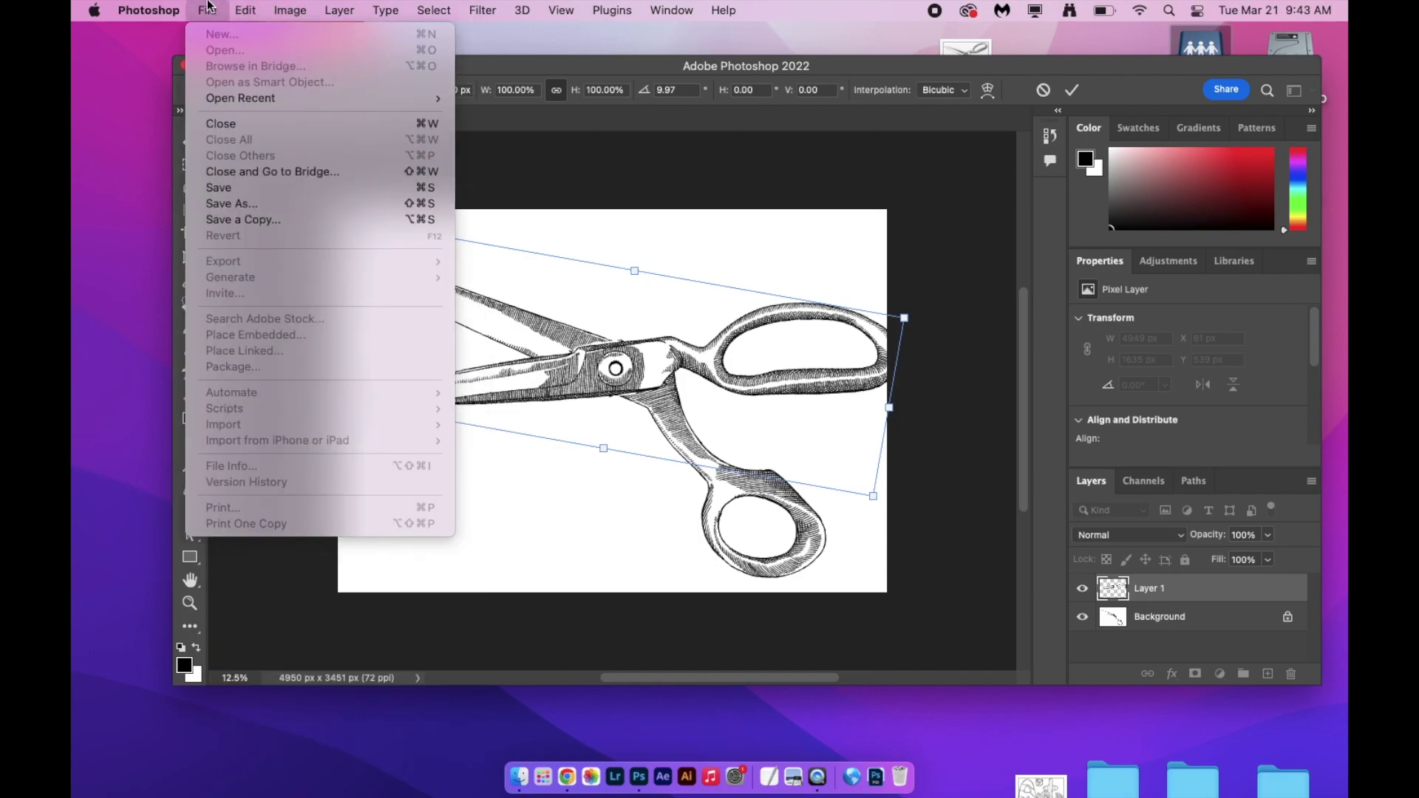
pyautogui.click(233, 203)
pyautogui.click(734, 296)
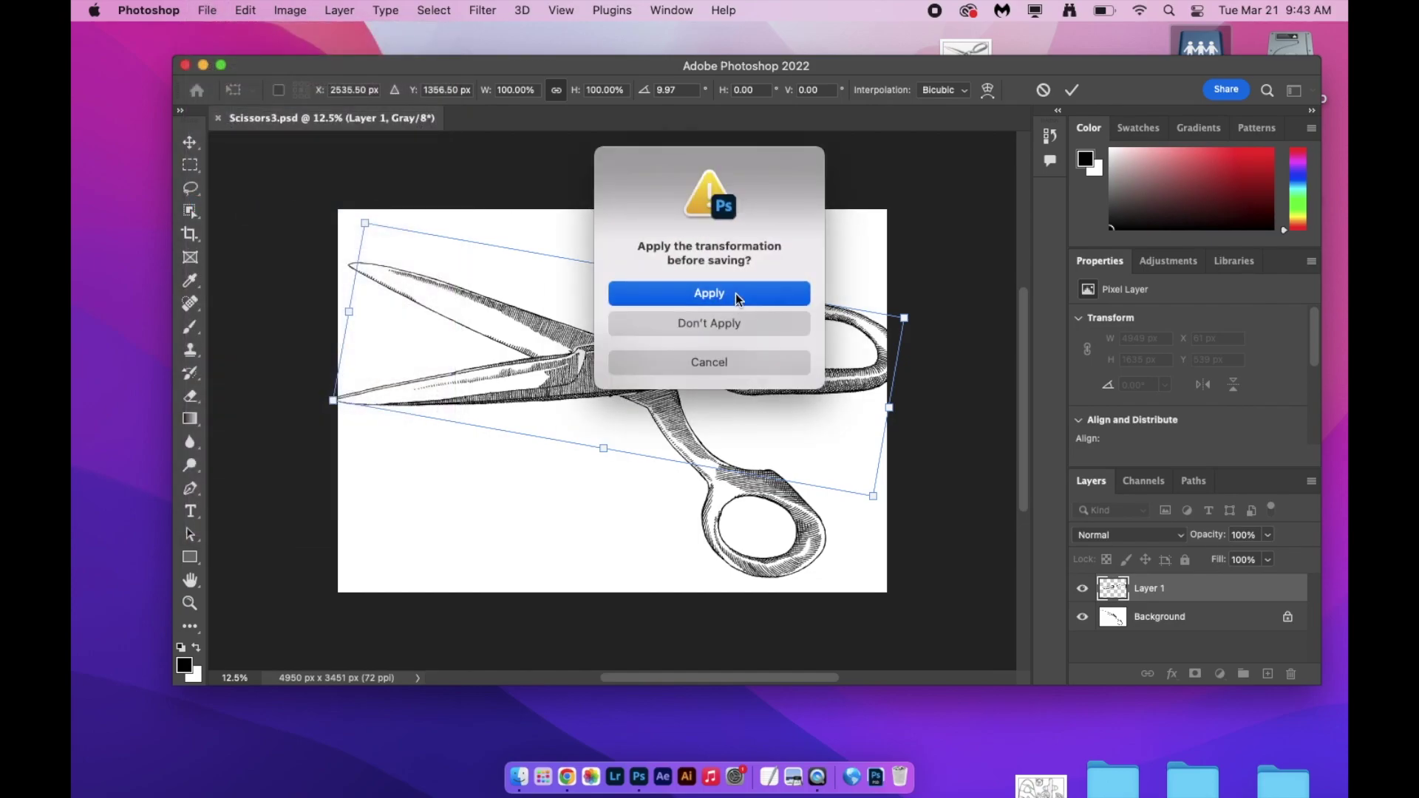
pyautogui.press('Right')
pyautogui.press('BackSpace')
pyautogui.write('4')
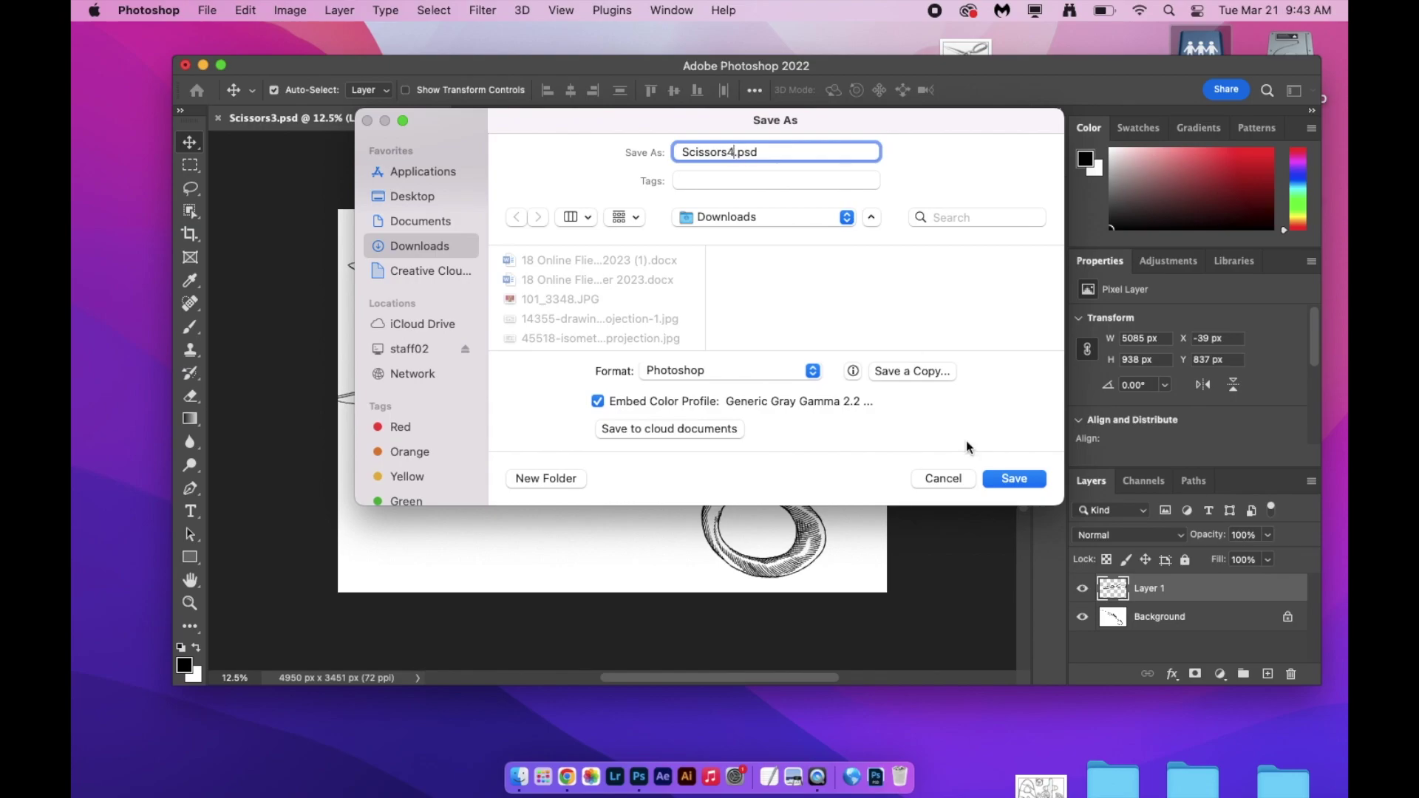
pyautogui.press('Return')
pyautogui.press('Return')
# Try another rotation of the front blade, then undo that stray rotation
pyautogui.click(245, 9)
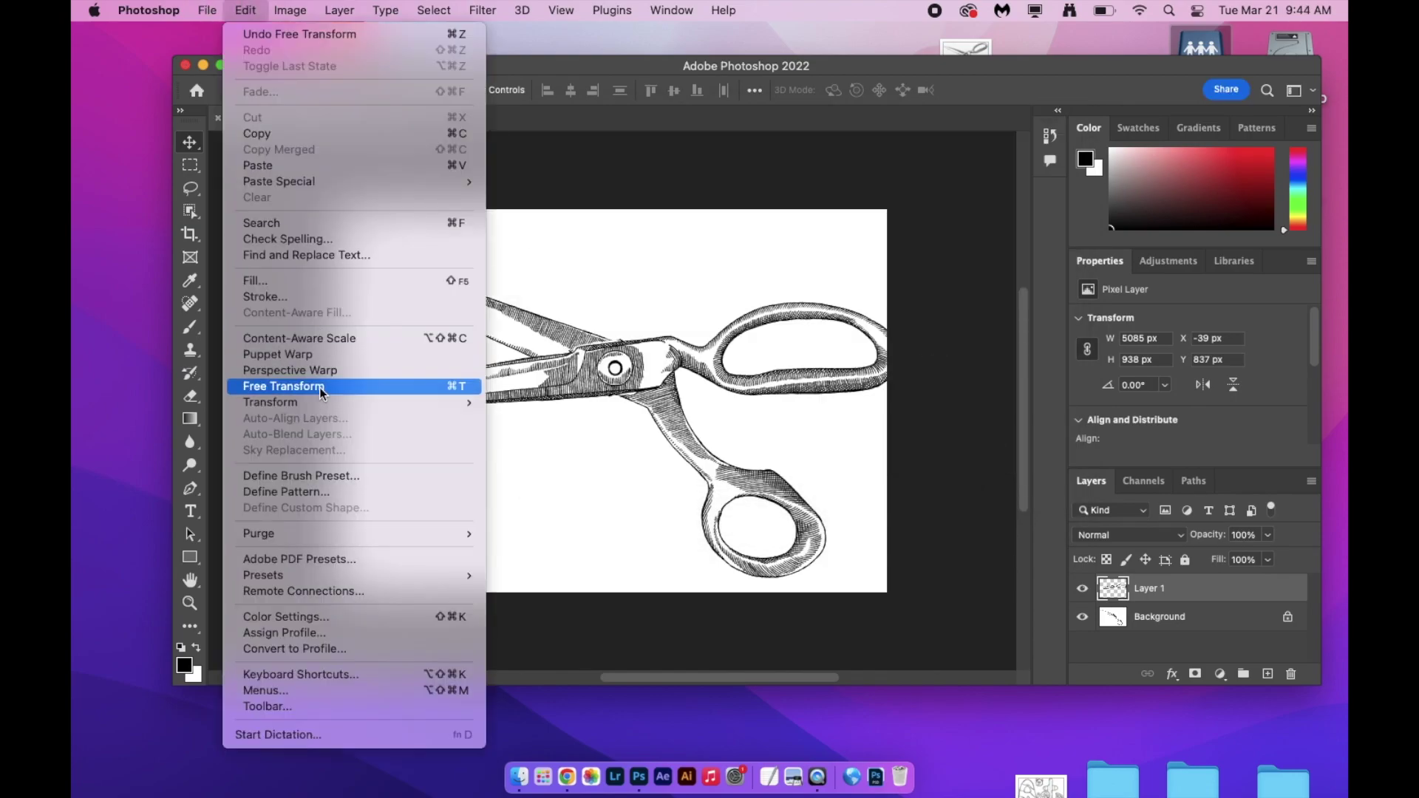
pyautogui.click(319, 385)
pyautogui.moveTo(915, 428); pyautogui.dragTo(901, 475)
pyautogui.click(245, 9)
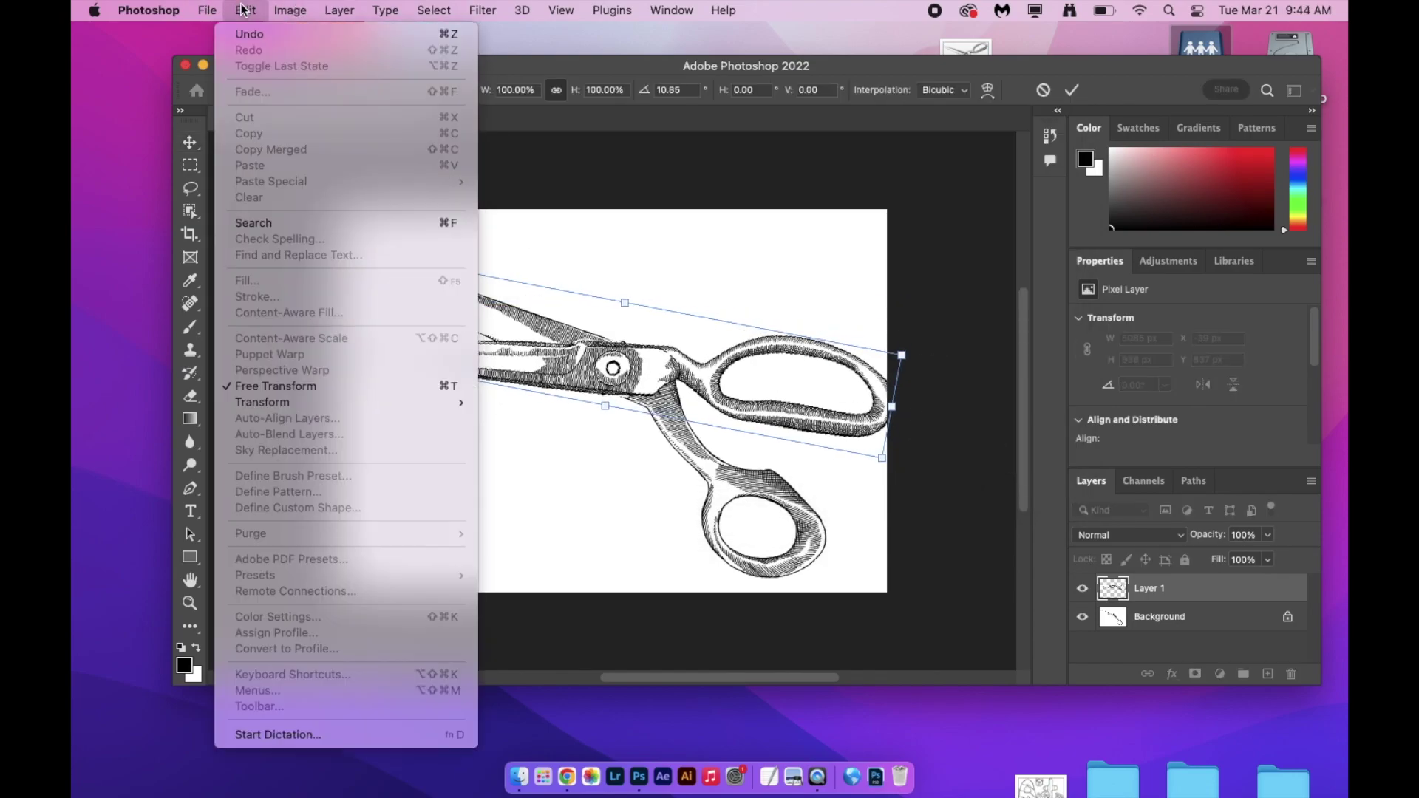
pyautogui.moveTo(207, 9)
pyautogui.click(229, 184)
pyautogui.press('Return')
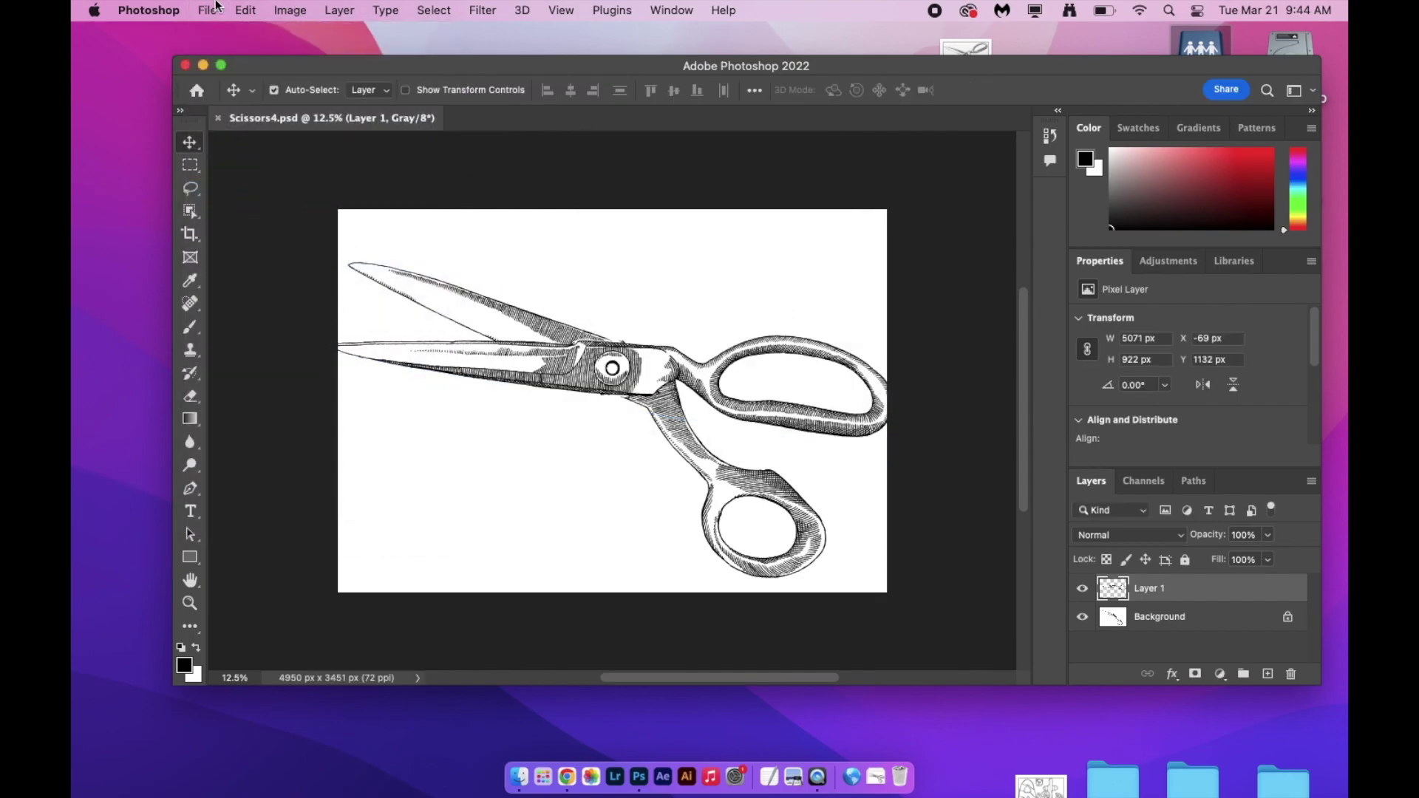
pyautogui.press('super+z')
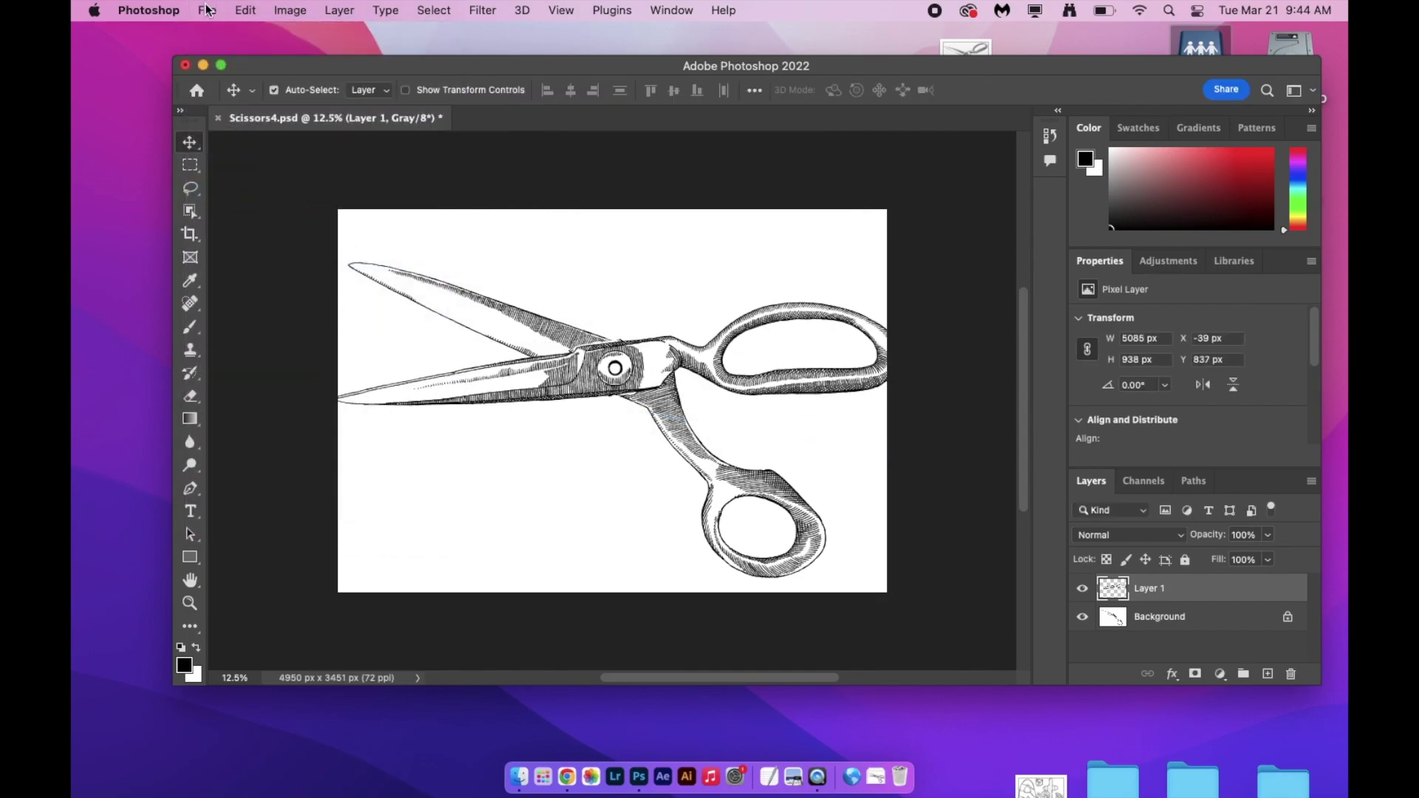
# Rotate the front blade further toward closed with Free Transform
pyautogui.click(207, 10)
pyautogui.click(263, 190)
pyautogui.click(207, 10)
pyautogui.moveTo(245, 9)
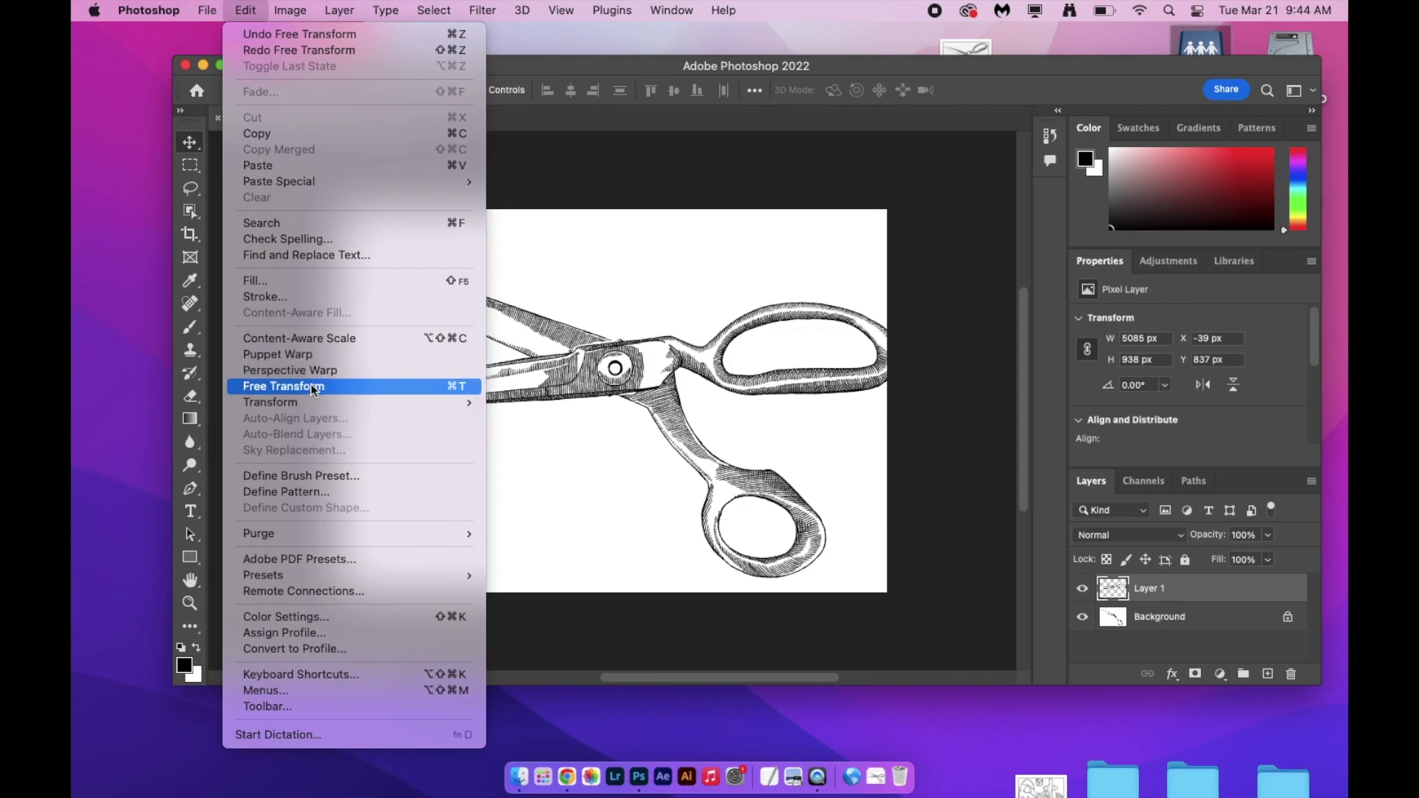
pyautogui.click(312, 387)
pyautogui.moveTo(912, 414); pyautogui.dragTo(889, 513)
# Apply the rotation and save the document as Scissors5.psd
pyautogui.click(207, 9)
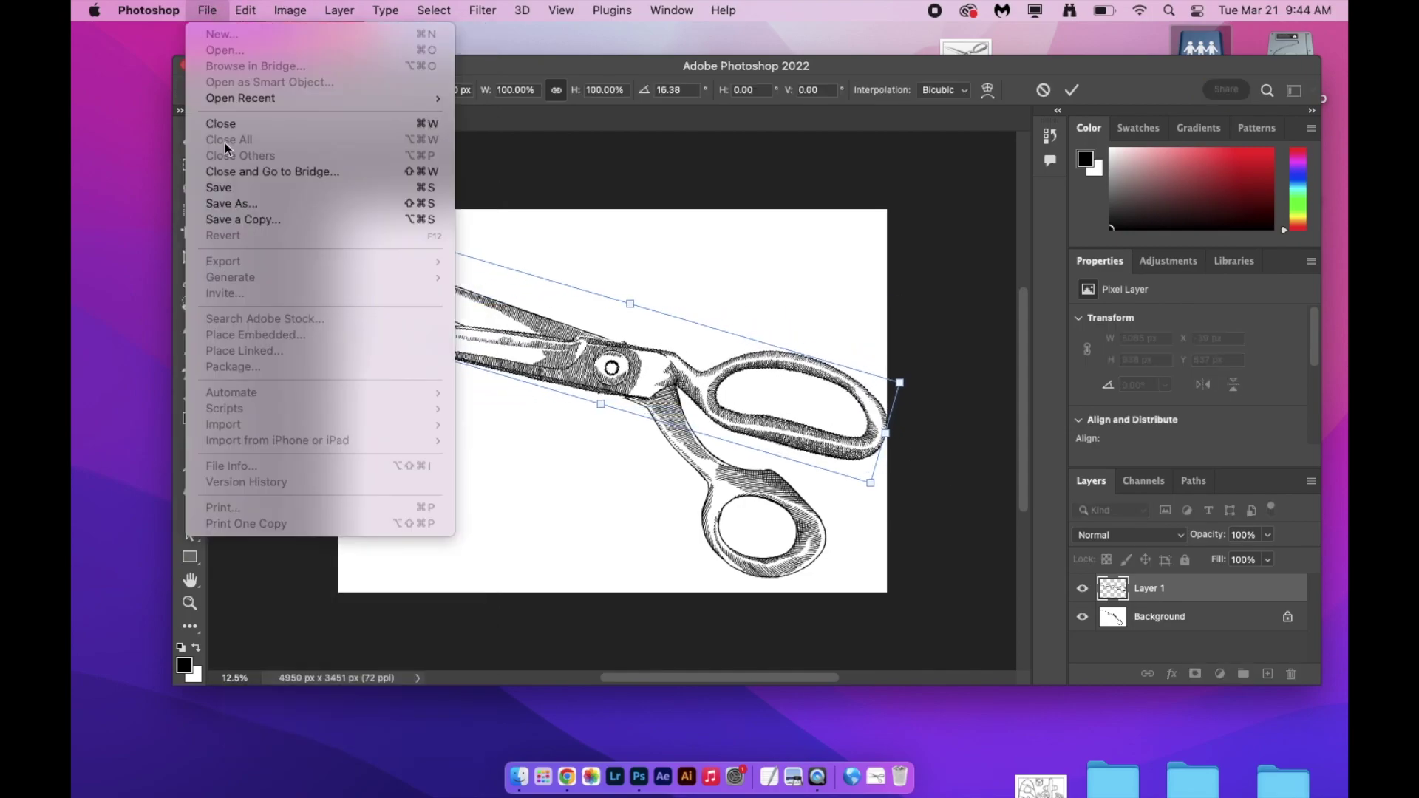
pyautogui.click(231, 203)
pyautogui.click(709, 292)
pyautogui.write('Scissors5')
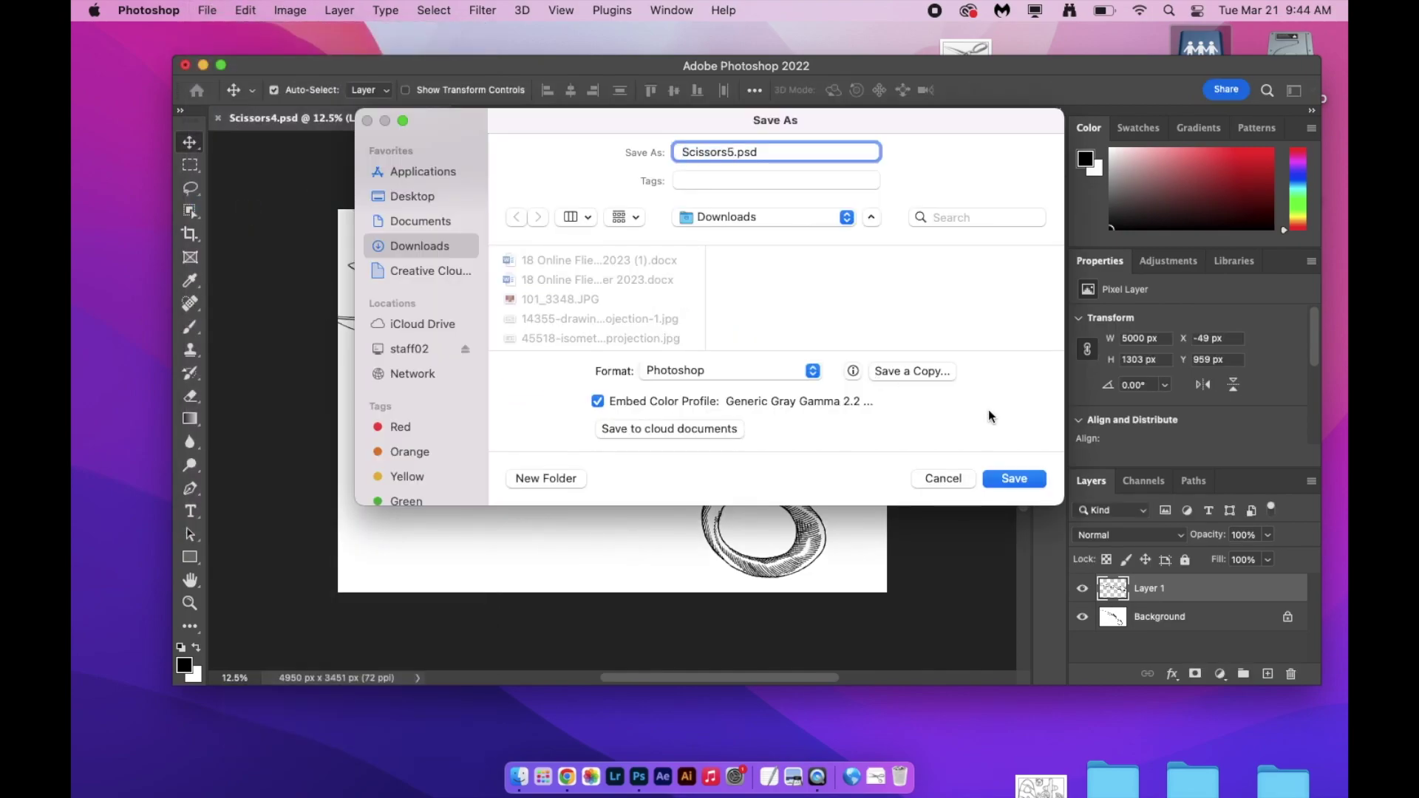
pyautogui.click(1014, 478)
pyautogui.click(921, 333)
# Rotate the front blade about 11° more, nearly closed
pyautogui.click(207, 10)
pyautogui.press('super+t')
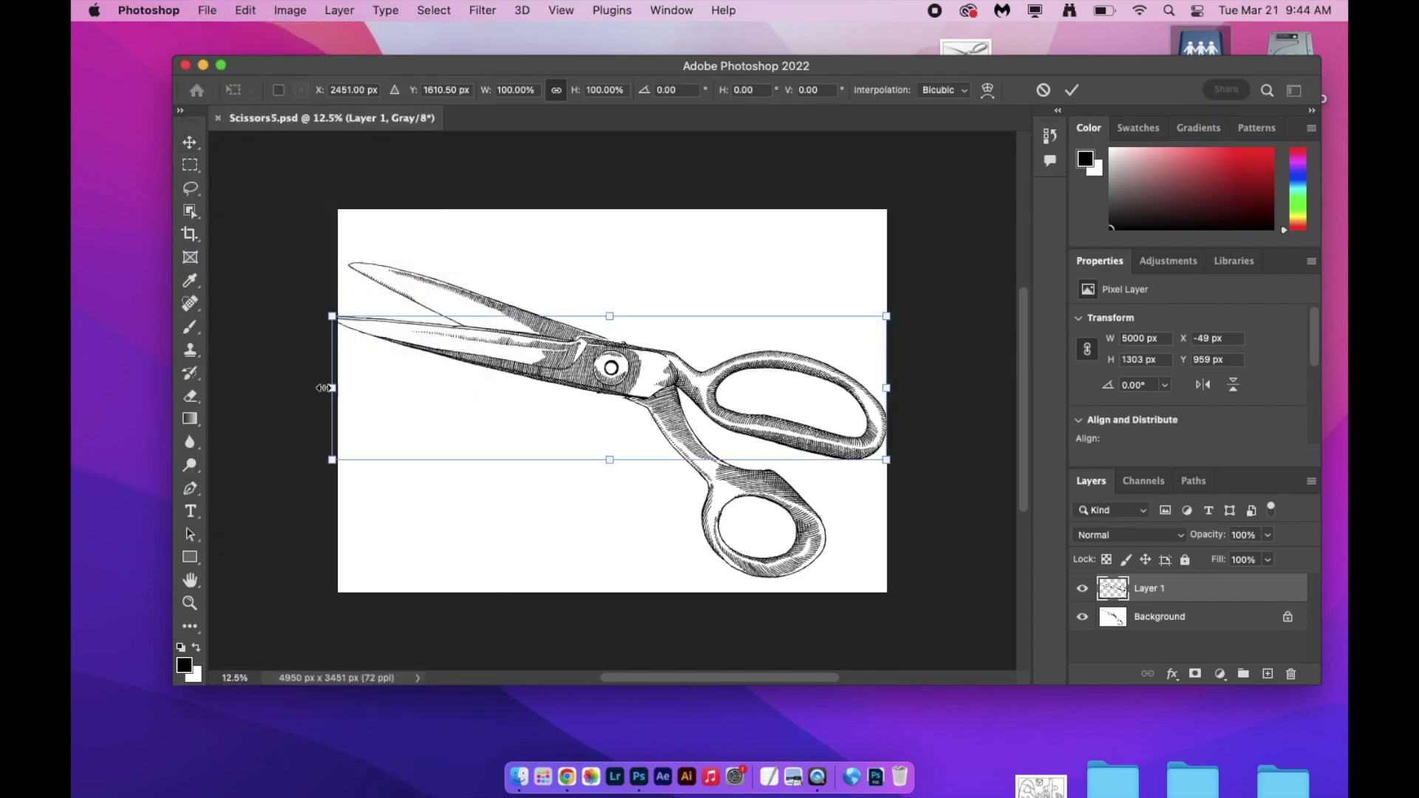
pyautogui.moveTo(890, 473); pyautogui.dragTo(871, 527)
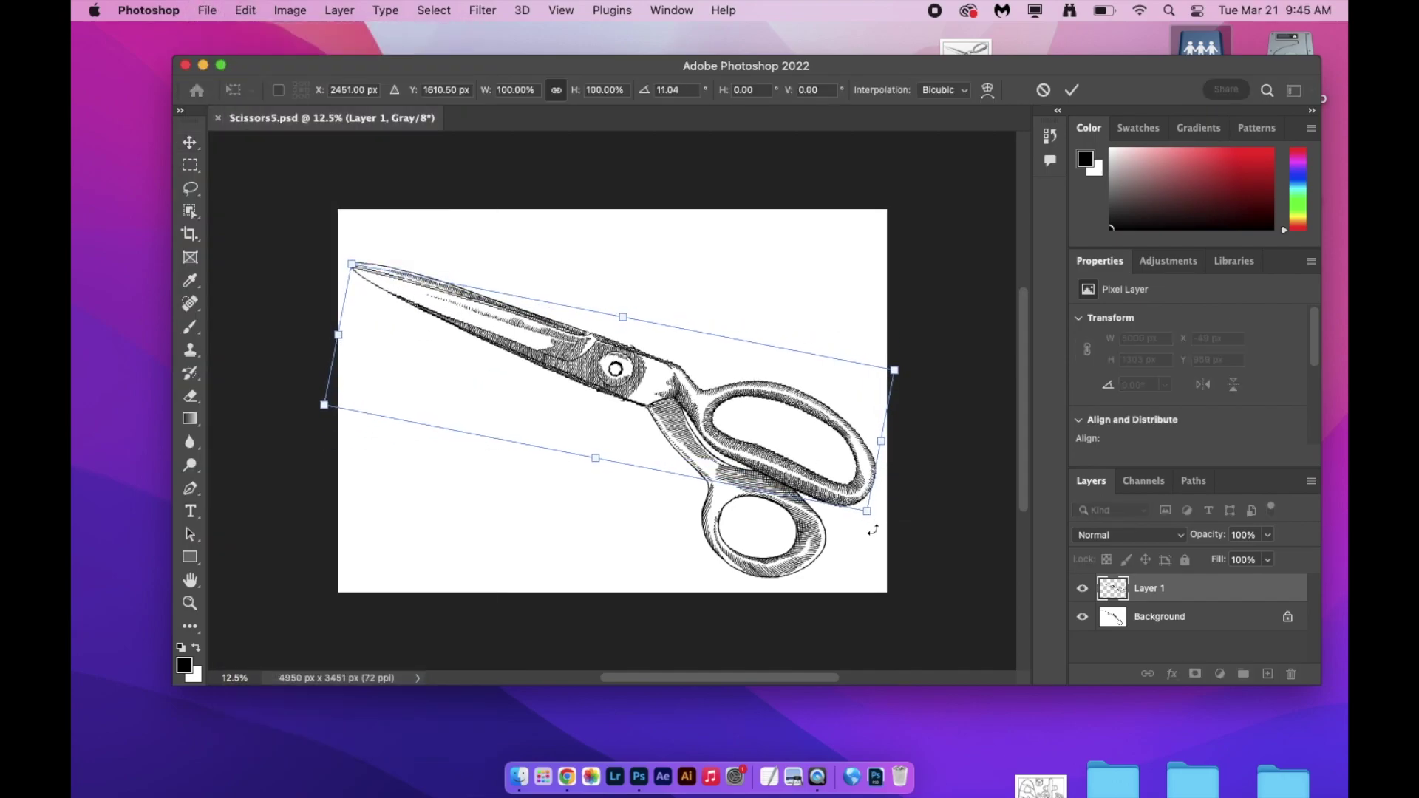
# Apply the rotation and save the document as Scissors6.psd
pyautogui.click(201, 13)
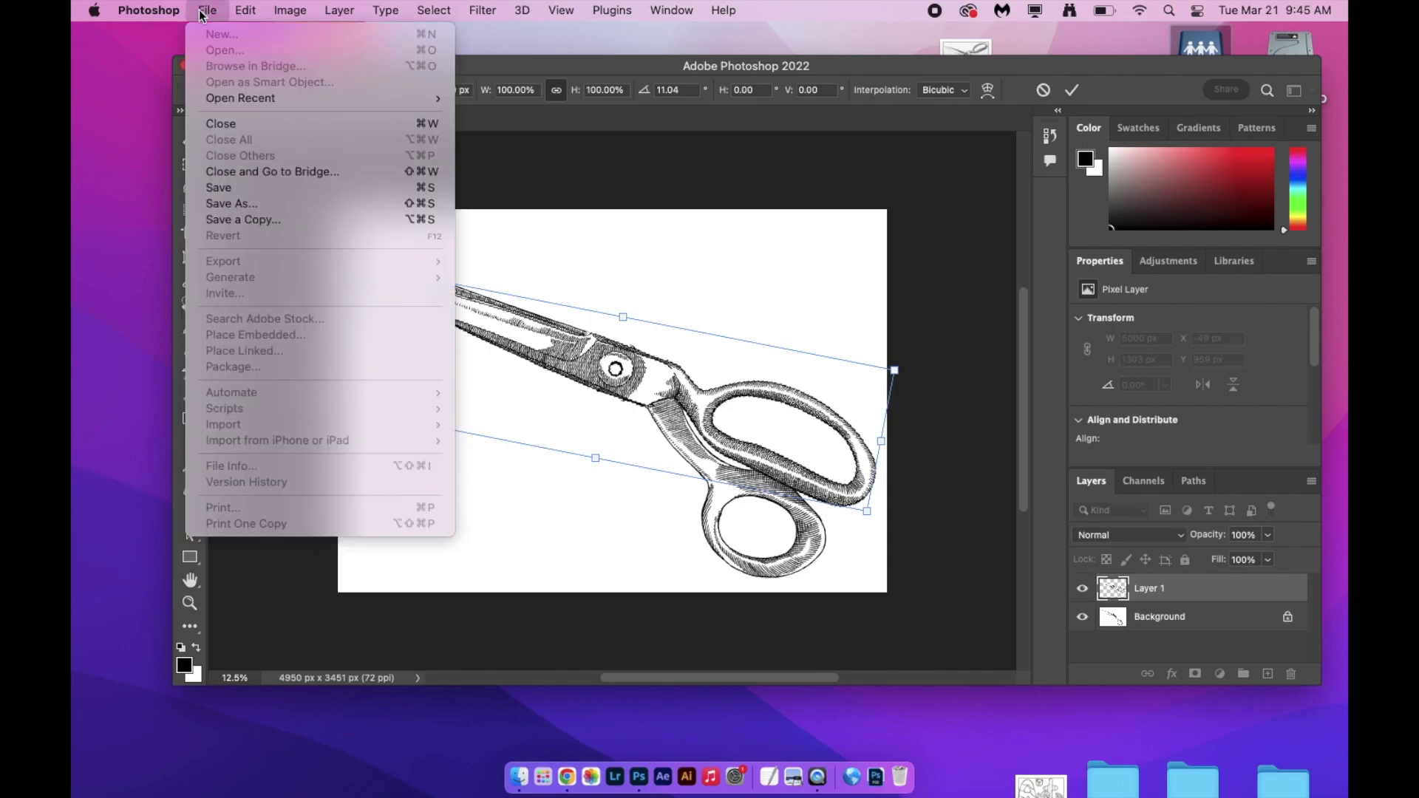
pyautogui.click(270, 197)
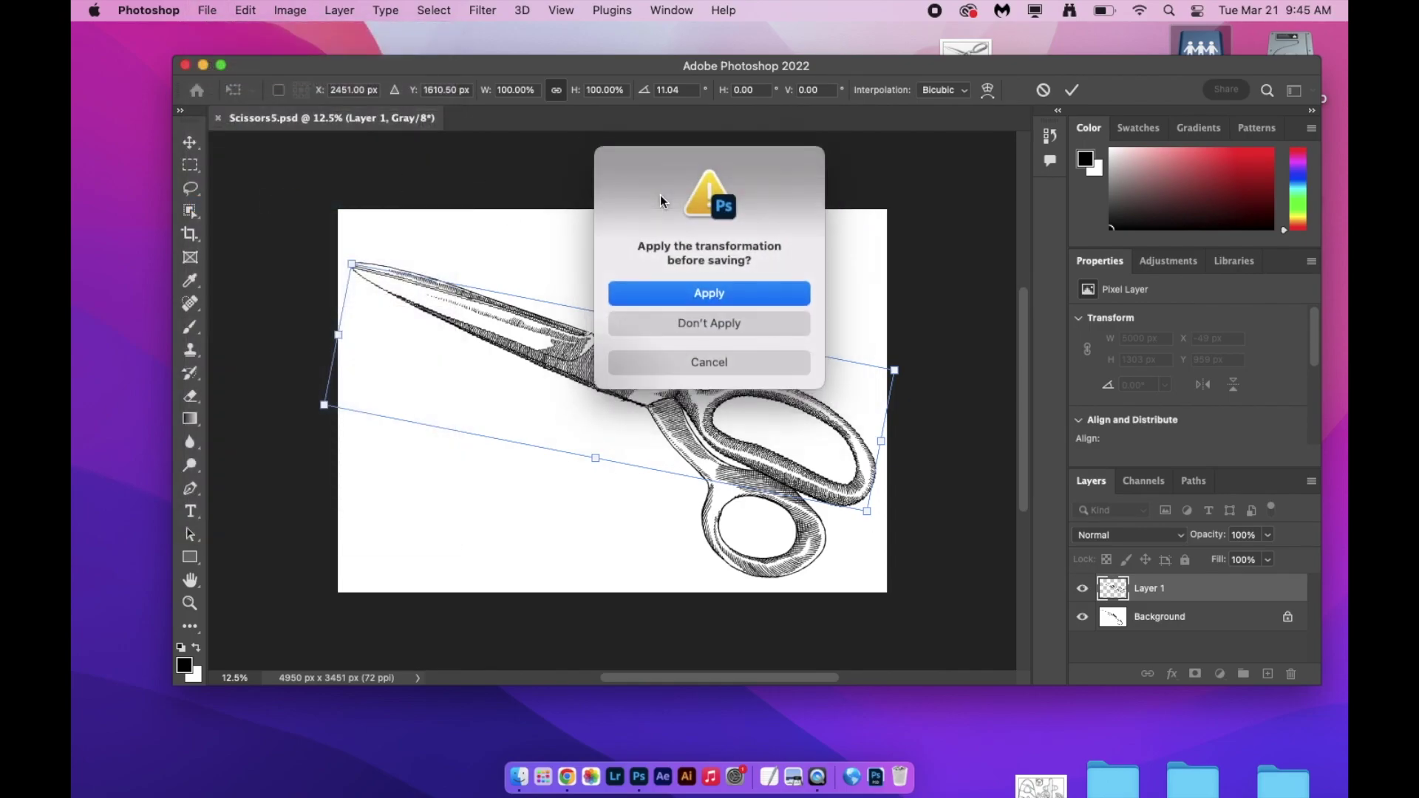
pyautogui.click(756, 291)
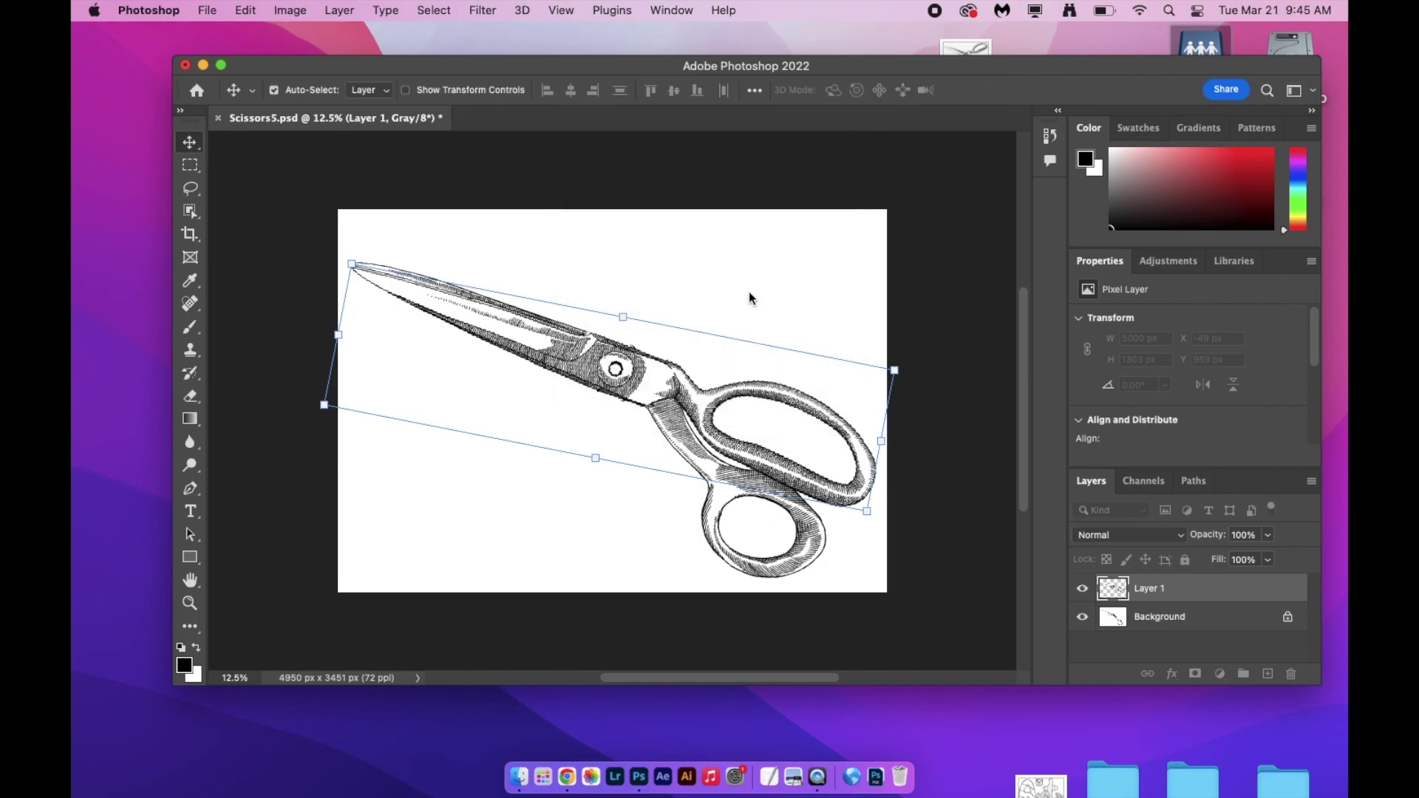
pyautogui.click(734, 153)
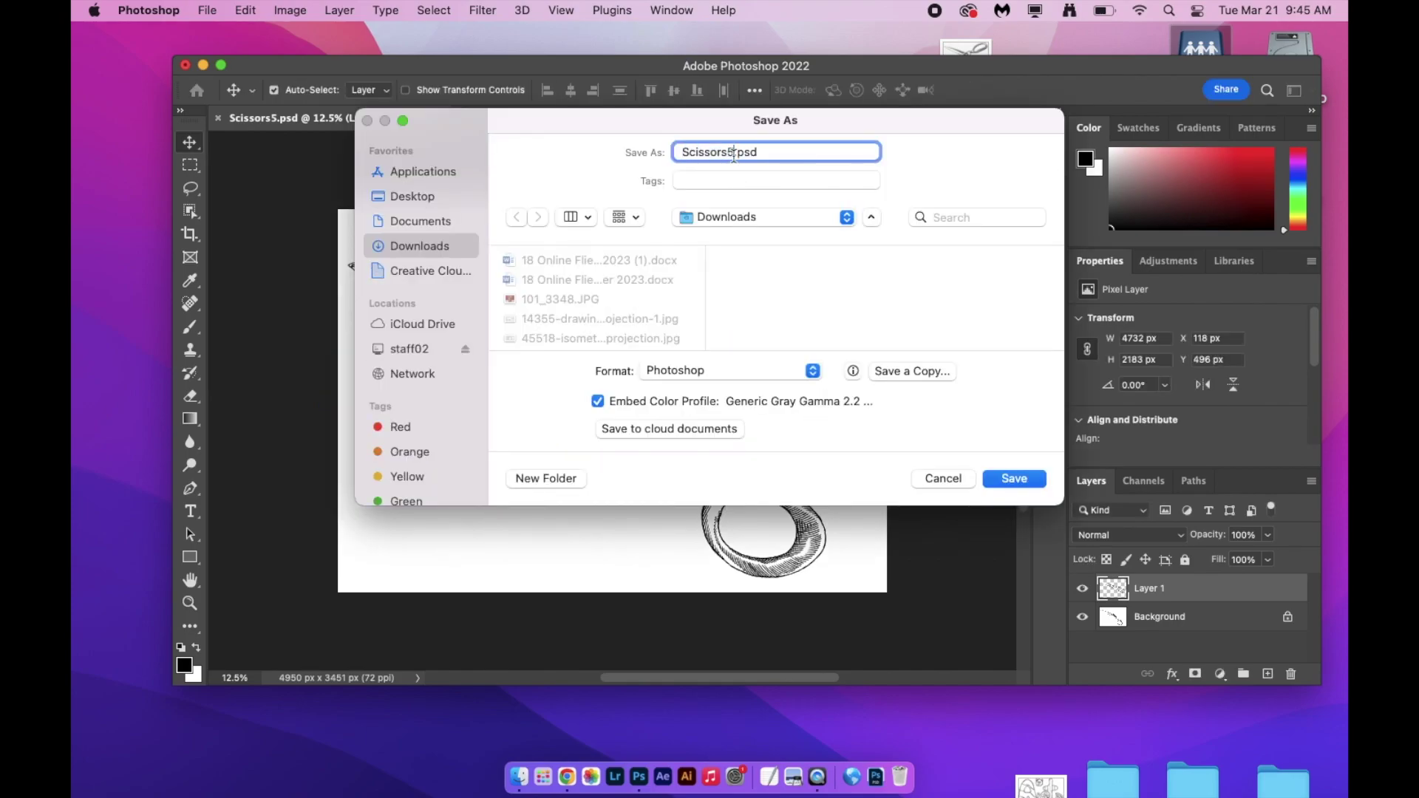
pyautogui.press('BackSpace')
pyautogui.write('6')
pyautogui.click(1023, 479)
pyautogui.click(924, 338)
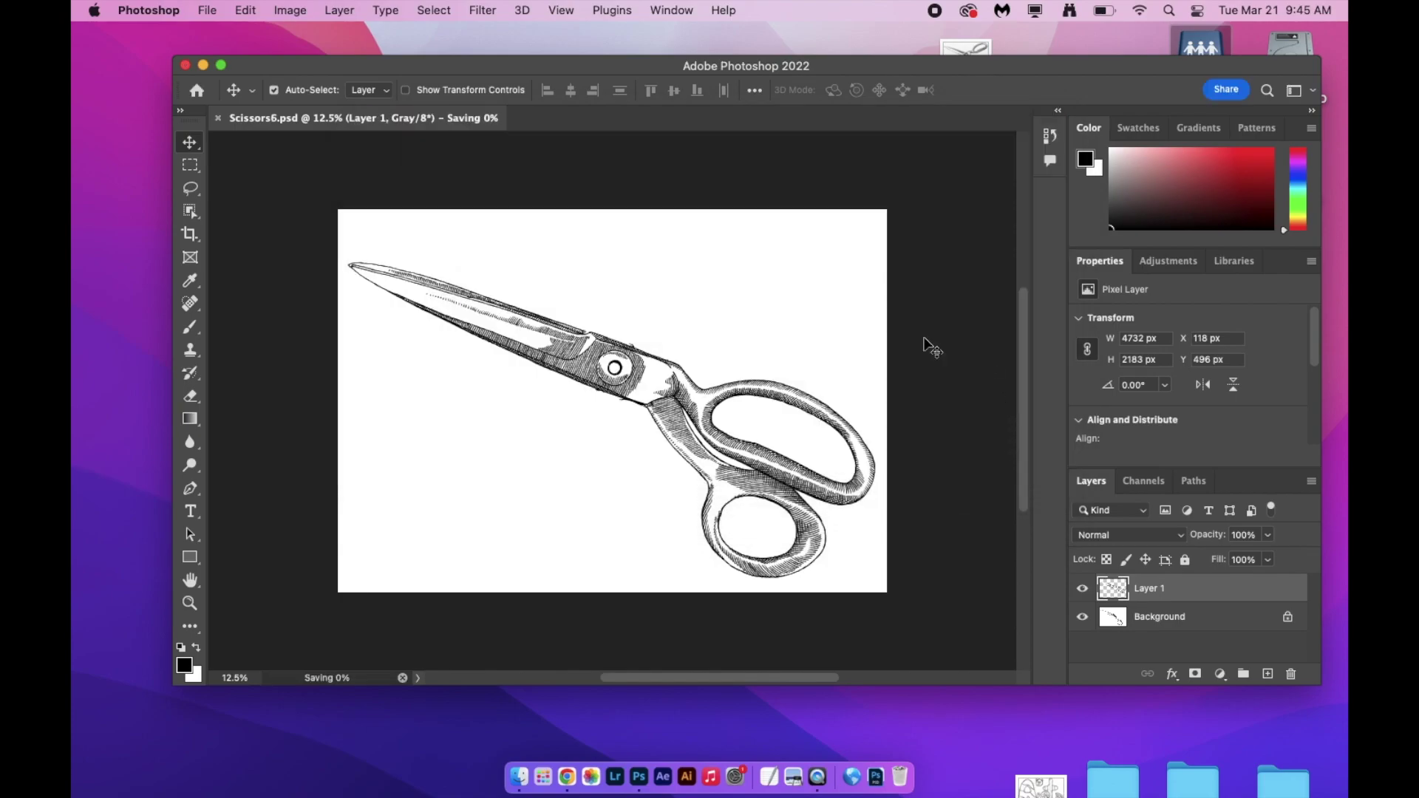